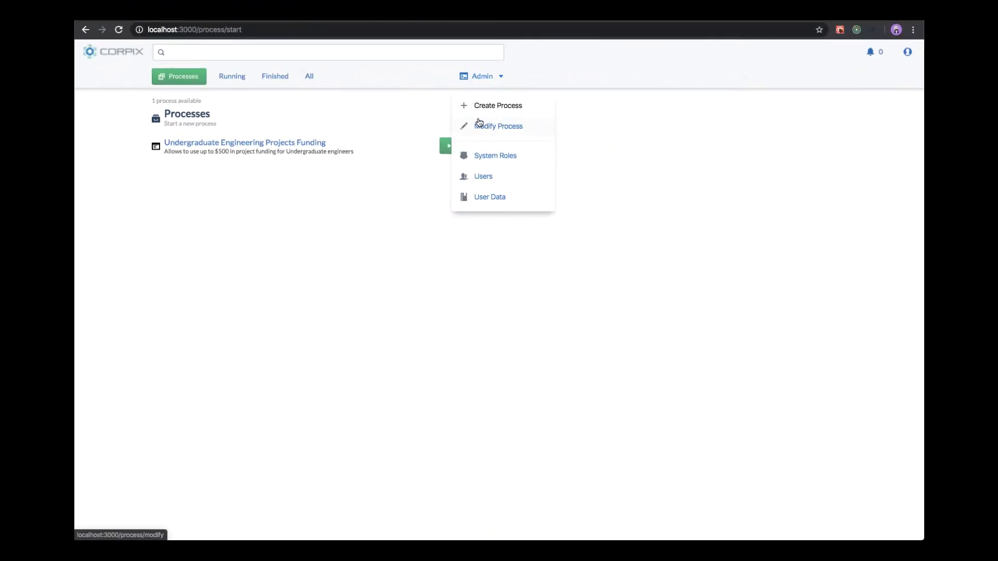
Create a new process named "Office Equipment Purchase".
left_click(479, 107)
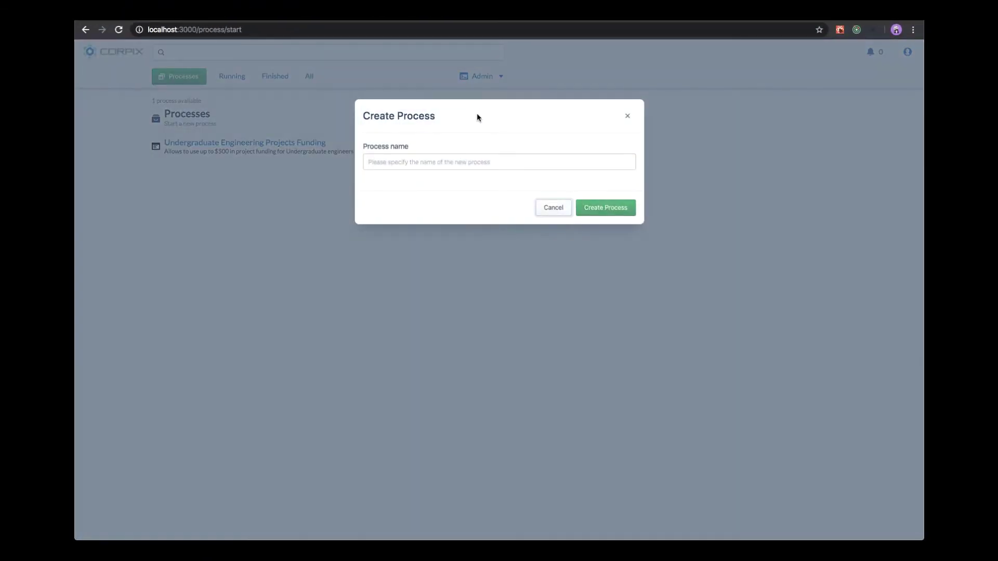
left_click(440, 164)
type("Office Equipment Purchase")
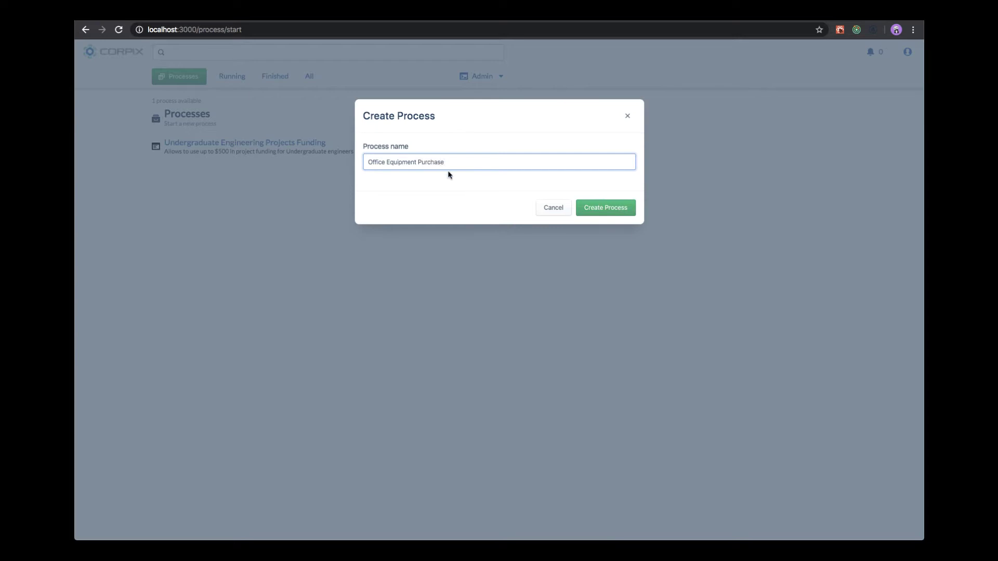
left_click(596, 211)
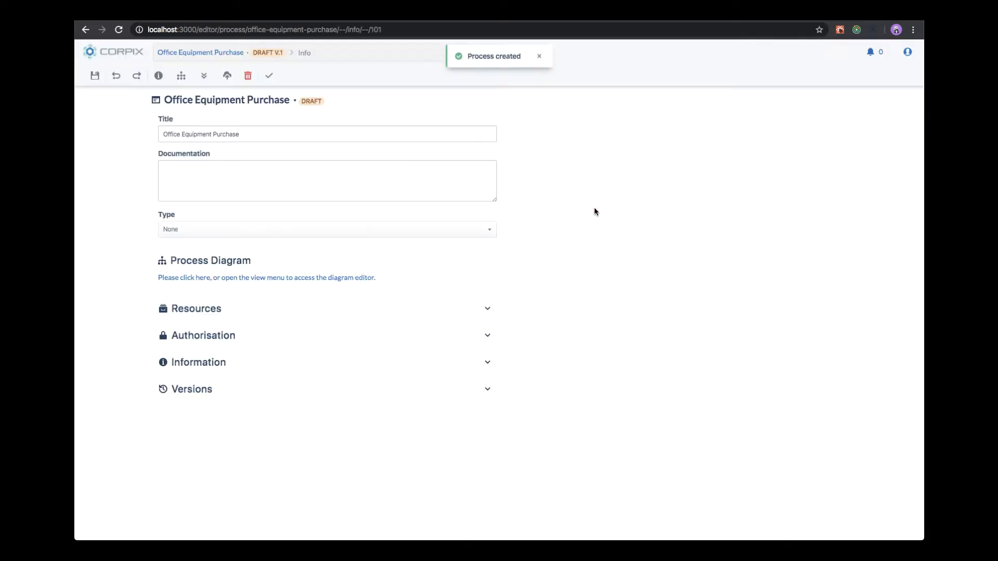
Document the process as "Purchase office equipment up to $200. You can purchase stationaries, furniture and more.", set its type to Purchases and save.
left_click(306, 178)
type("Pur")
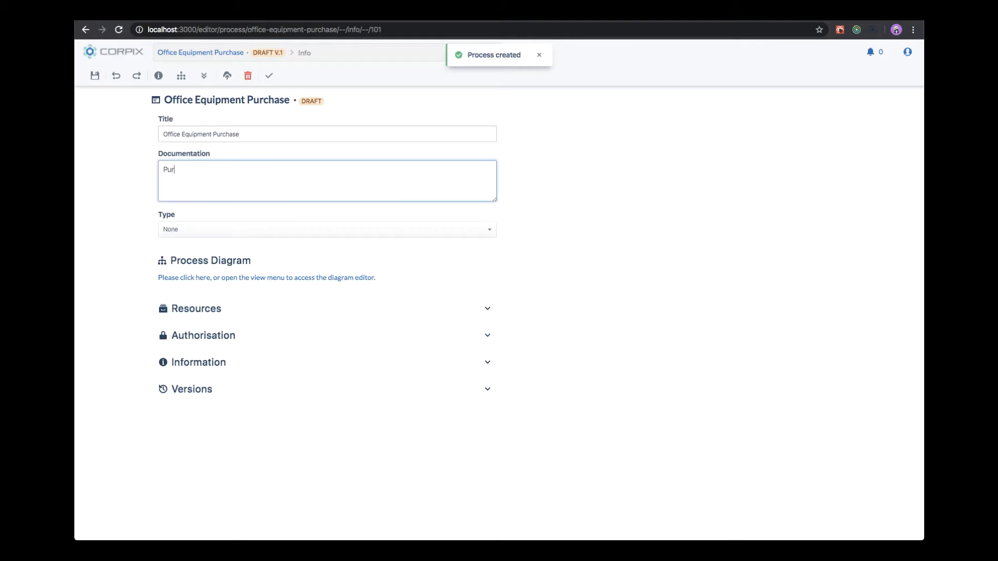
type("chase office equipment up to ")
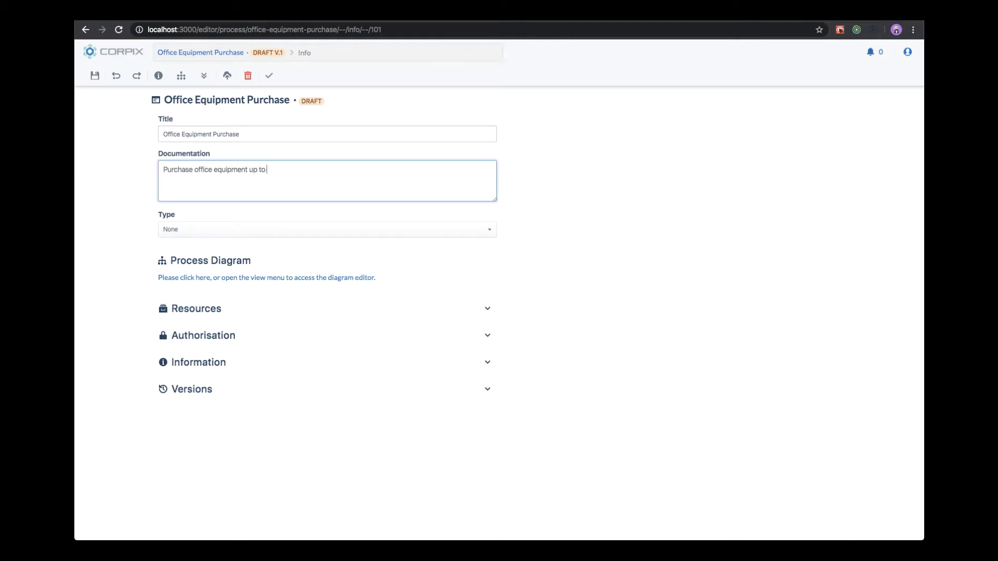
type("$200. You can purchase stationaries, furniture and more.")
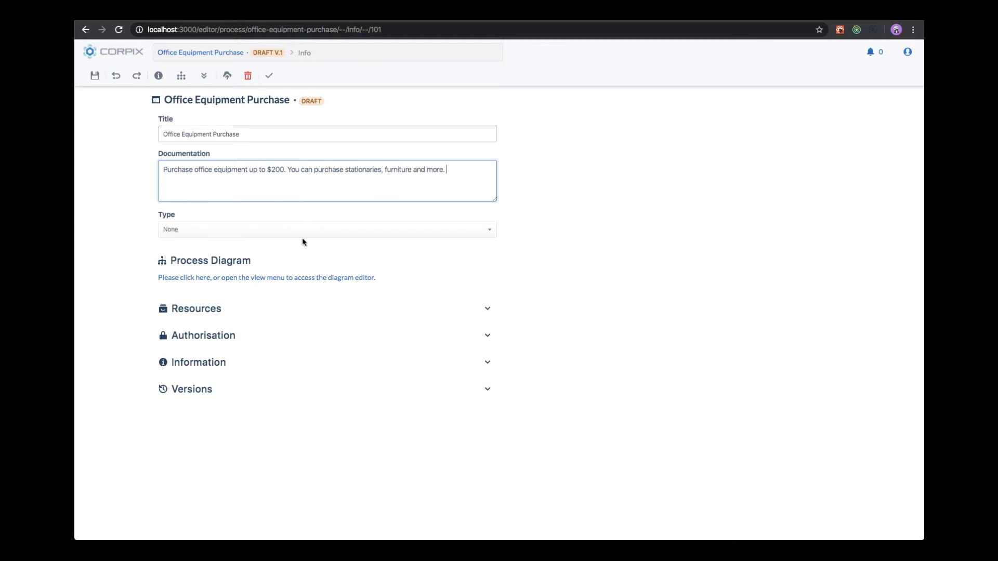
left_click(305, 234)
left_click(305, 251)
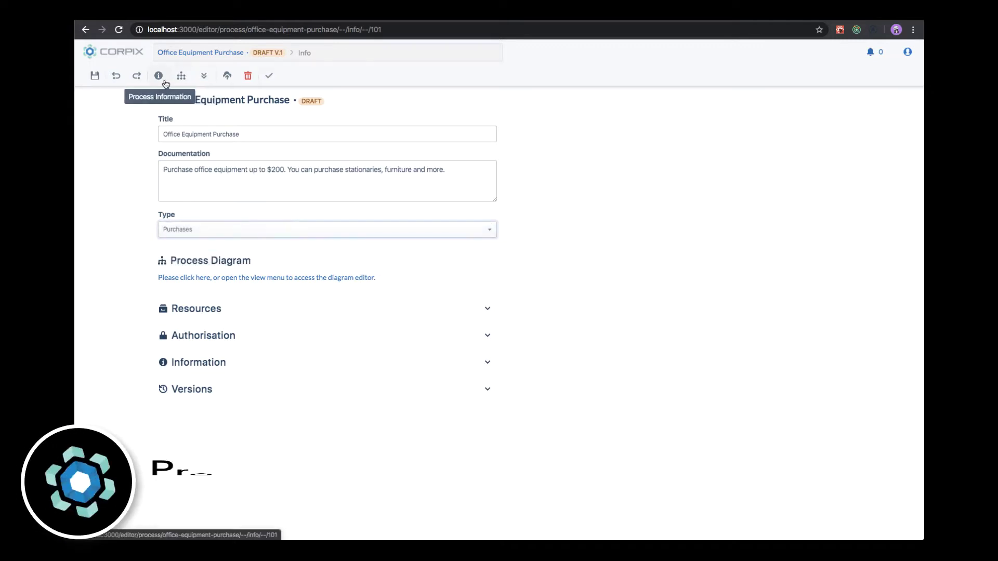
left_click(95, 75)
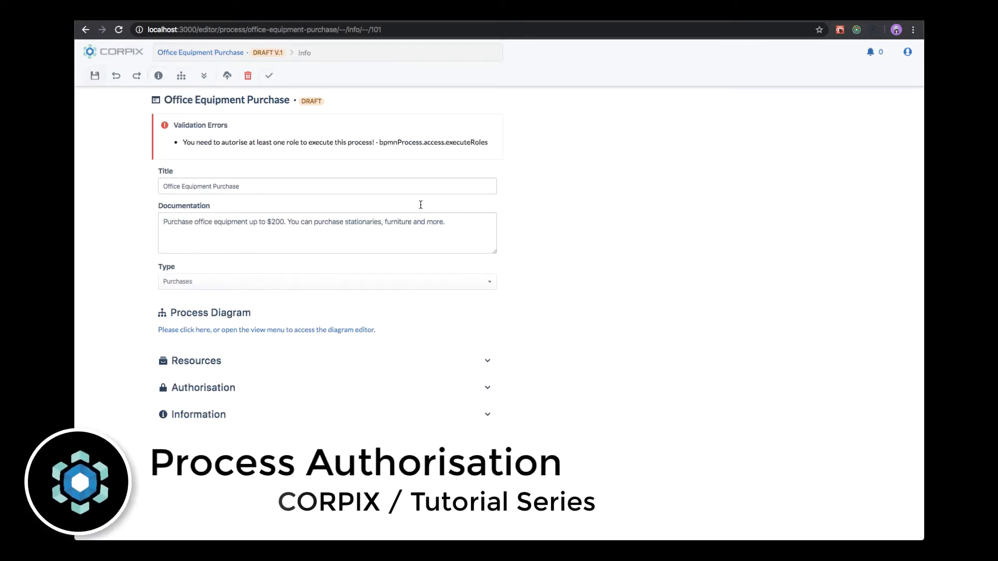
Authorise the User role to execute the Office Equipment Purchase process.
left_click(215, 392)
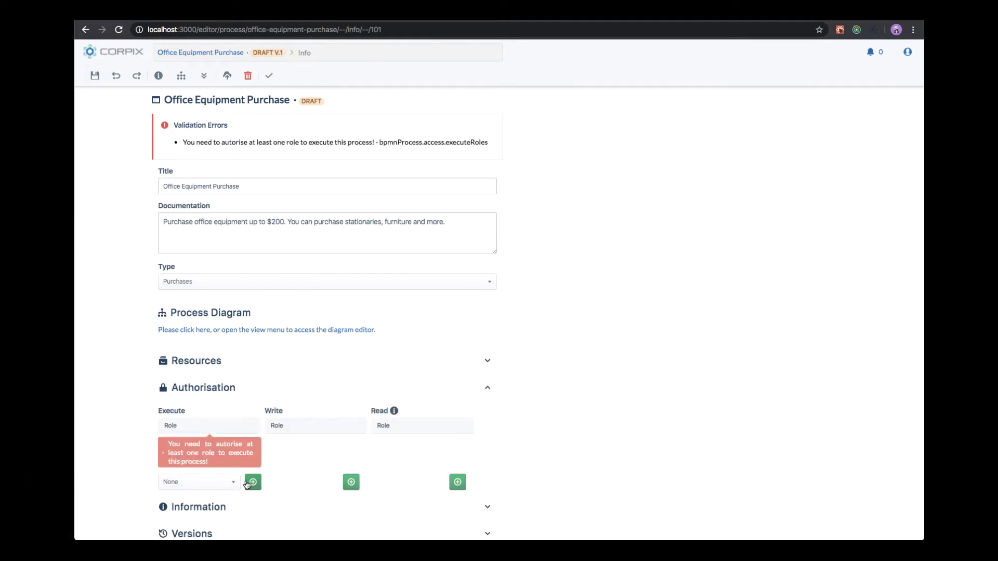
left_click(221, 482)
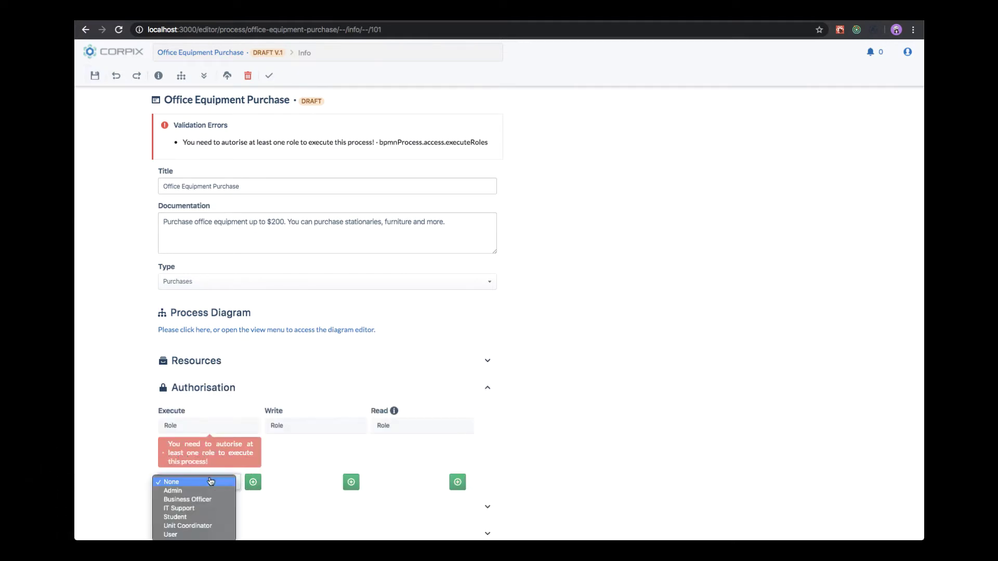
left_click(204, 535)
left_click(252, 483)
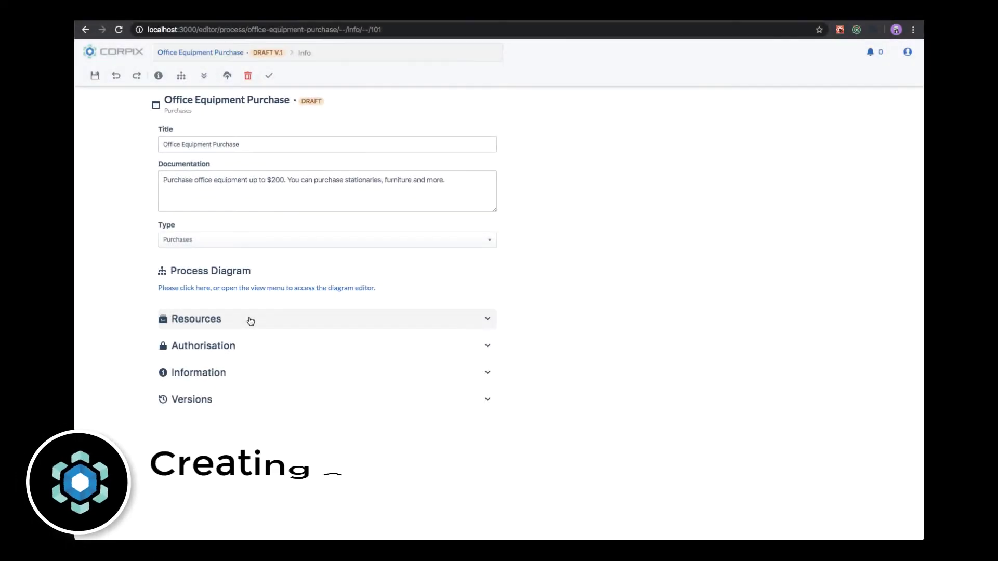
Add a resource named "Purchase Request Form" of type Form to the process and save it.
left_click(250, 320)
left_click(260, 369)
type("Purc")
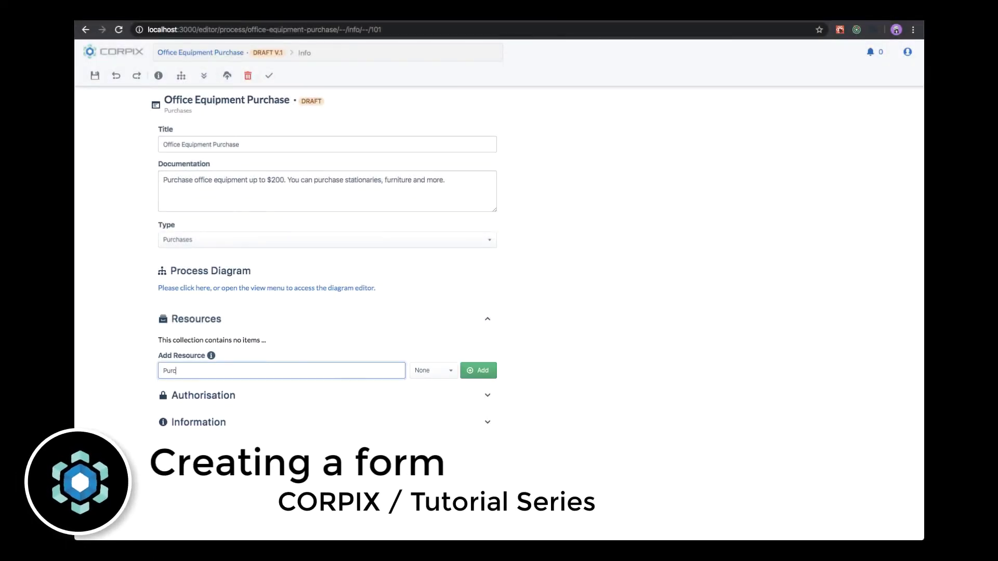
type("hase Request Form")
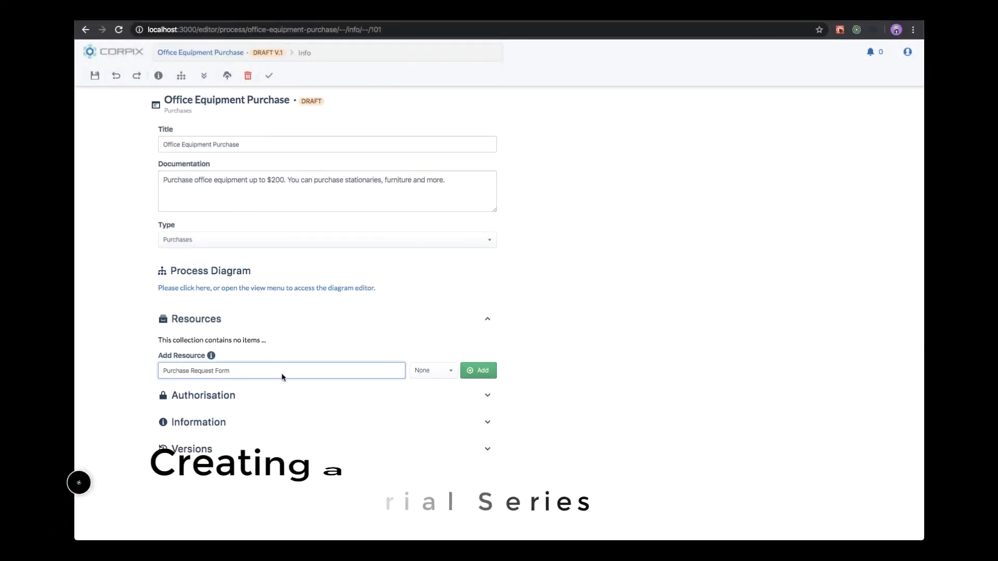
left_click(434, 371)
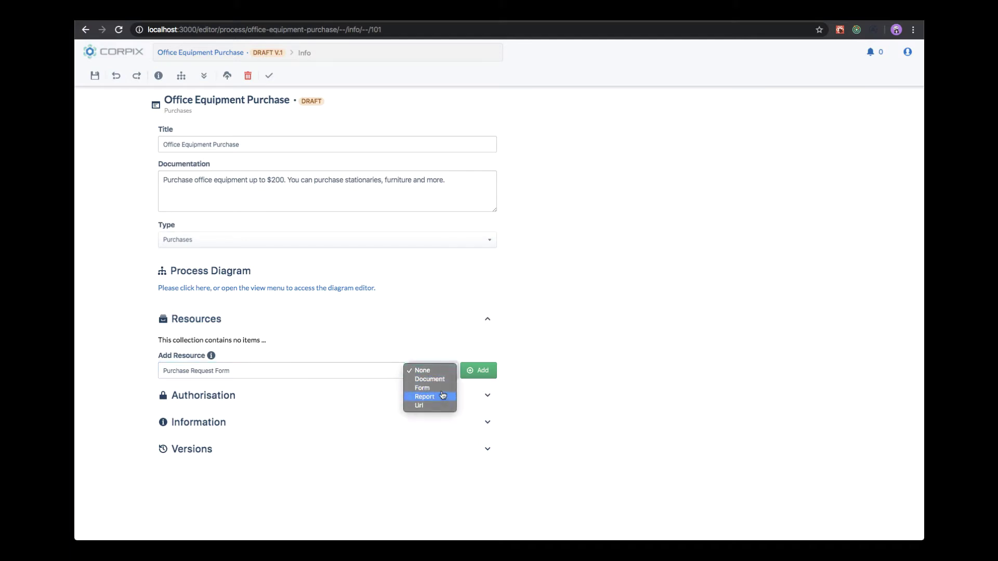
left_click(443, 391)
left_click(479, 371)
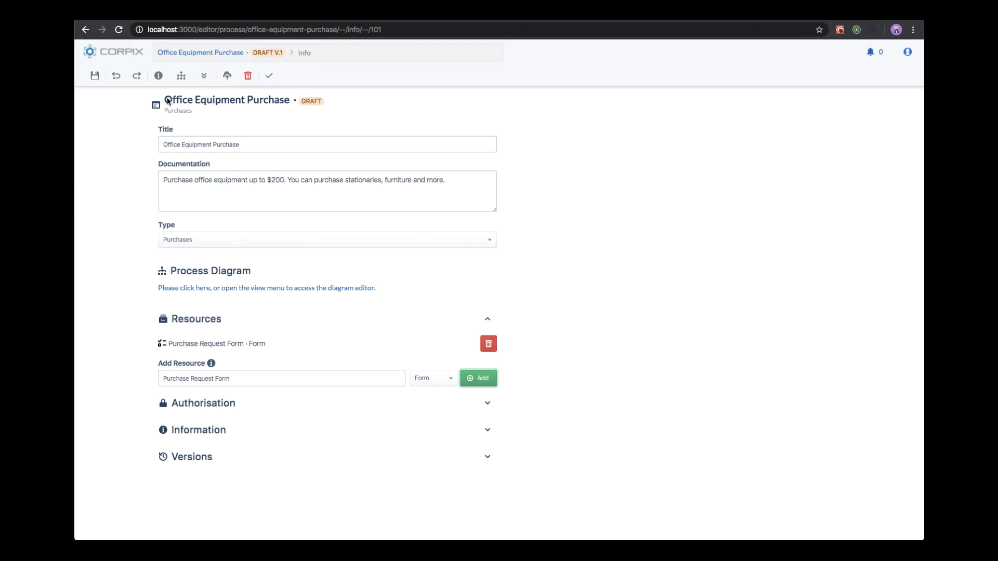
left_click(97, 78)
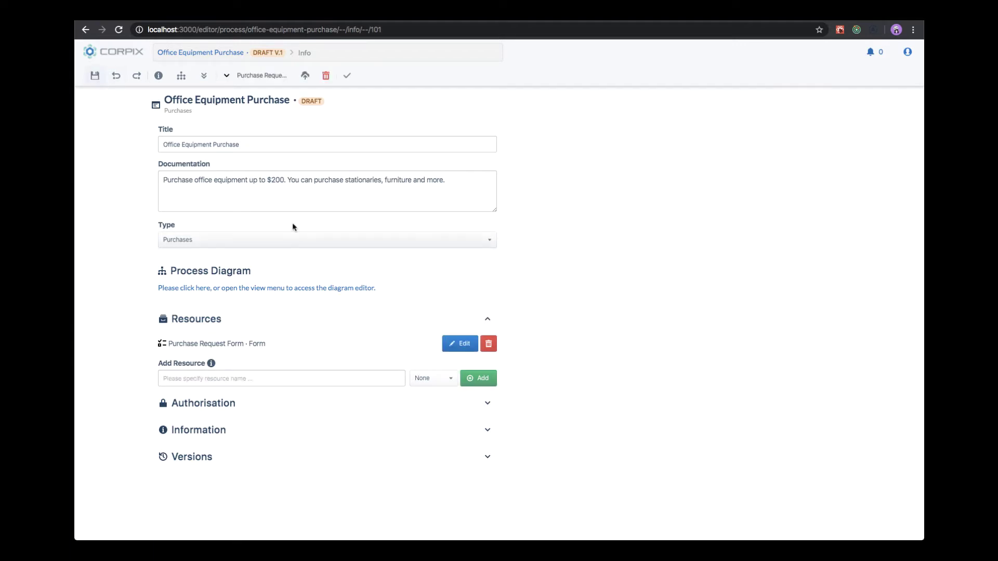
Set the request form's text to "Please descrie the need for your purchase of one or multiple items with total value up to $200. You can purchase following:".
left_click(461, 345)
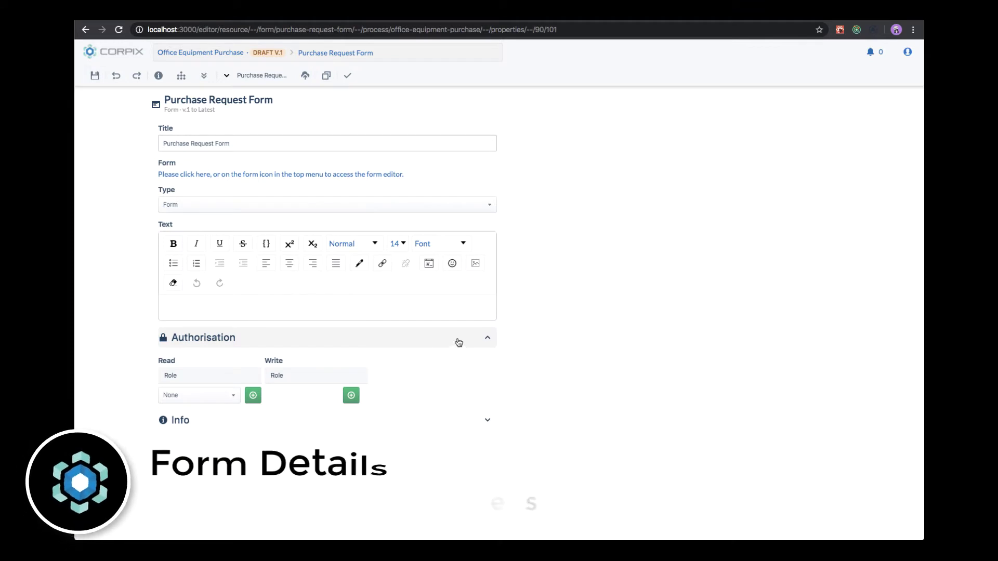
left_click(356, 306)
type("Pleas")
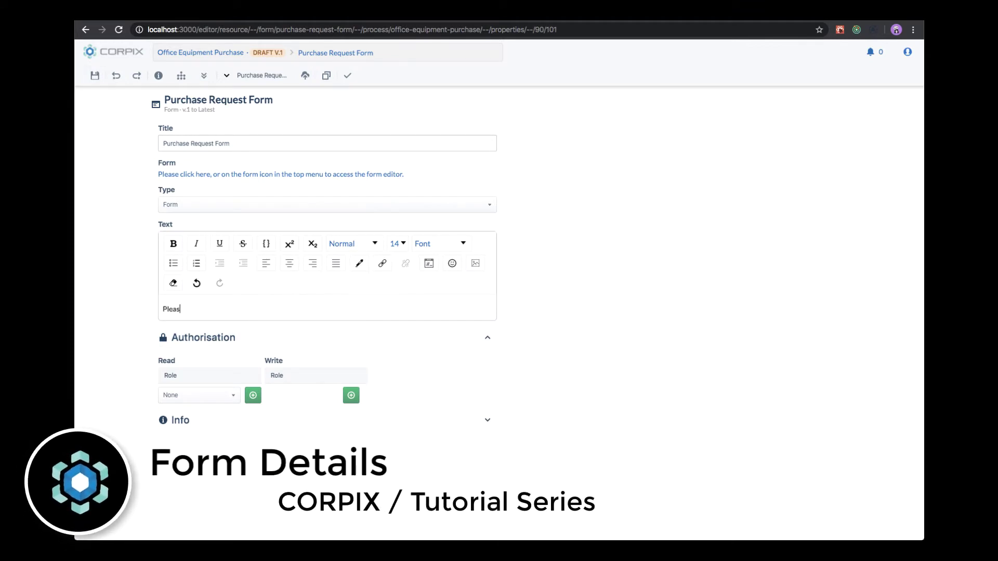
type("e descrie the need for your pur")
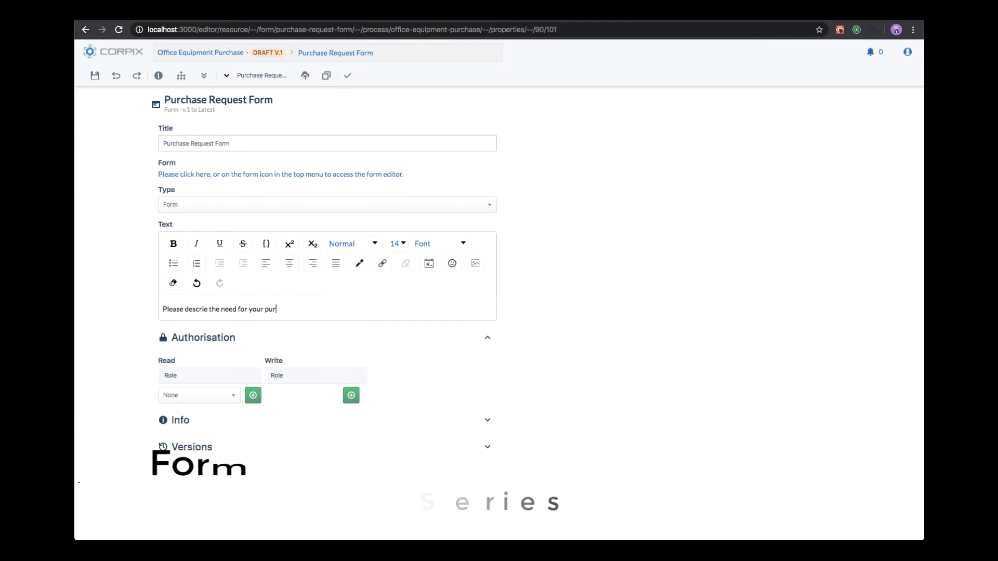
type("chase of one or multiple items with total value up to")
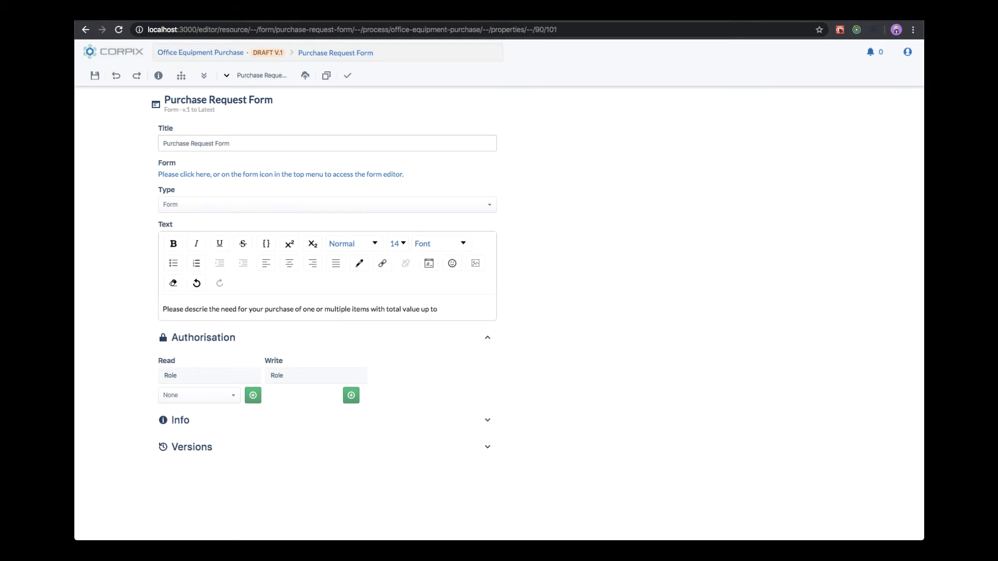
type(" $200. You can purchase following:")
key("Return")
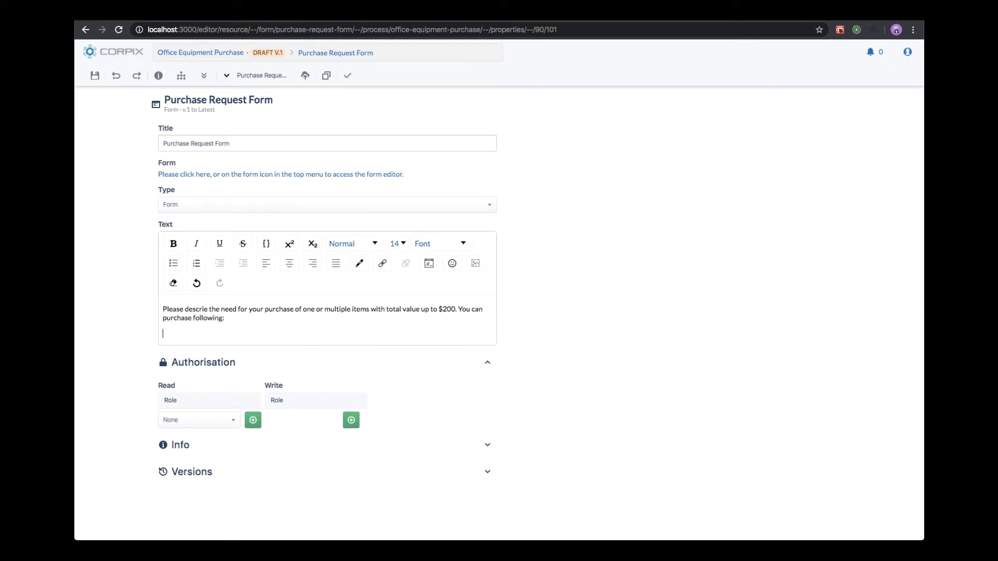
Add a bulleted list below the form's intro text with the items "Stationary", "Furniture" and "...".
left_click(183, 271)
type("Stationary")
key("Return")
type("Furniture")
key("Return")
type("...")
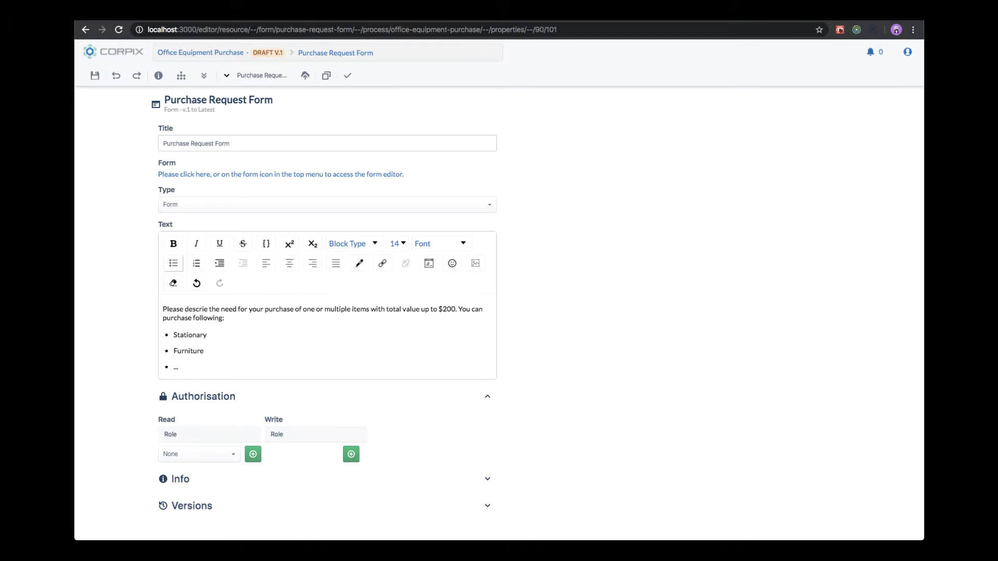
Grant the User role read access to the Purchase Request Form and save the form.
left_click(206, 452)
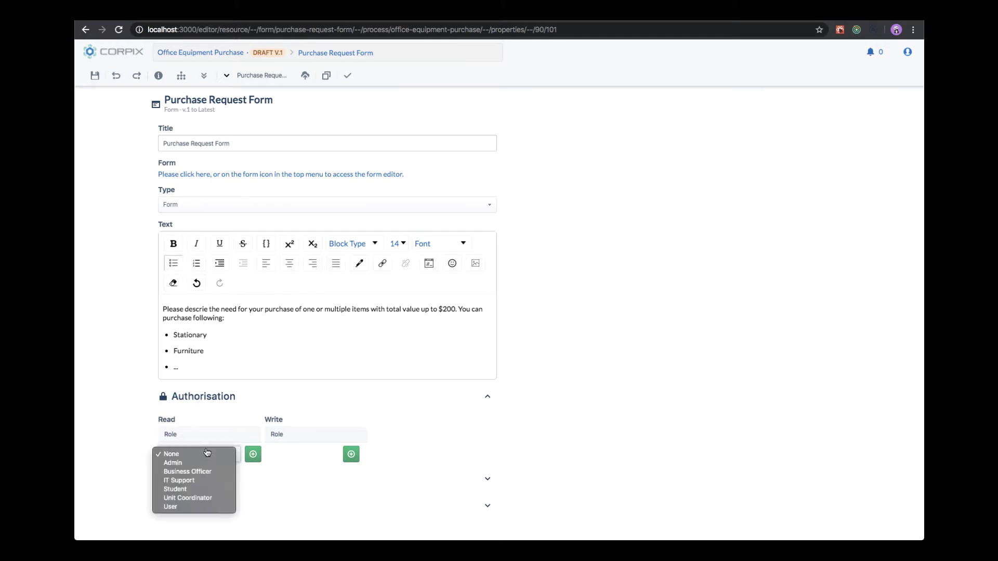
left_click(206, 507)
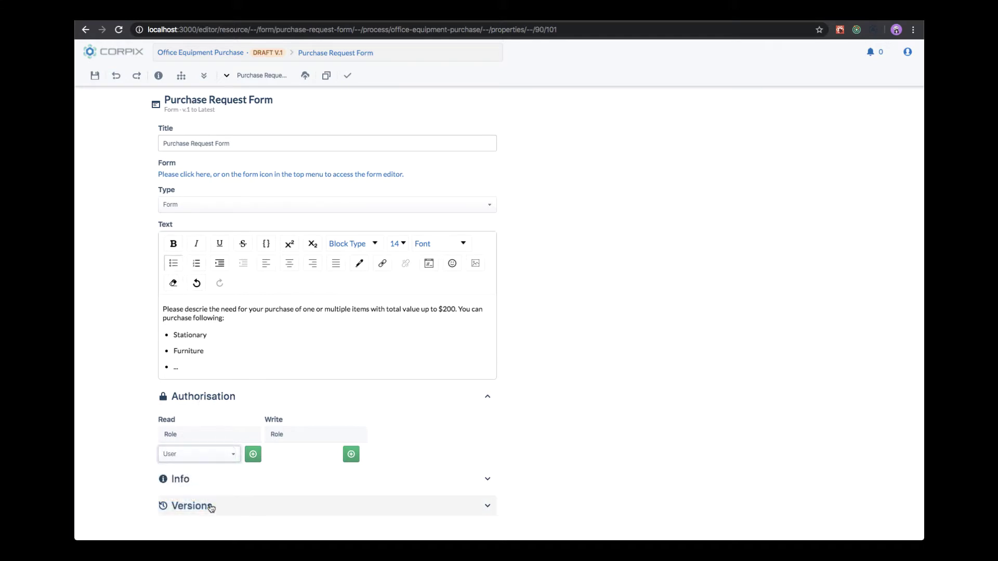
left_click(250, 457)
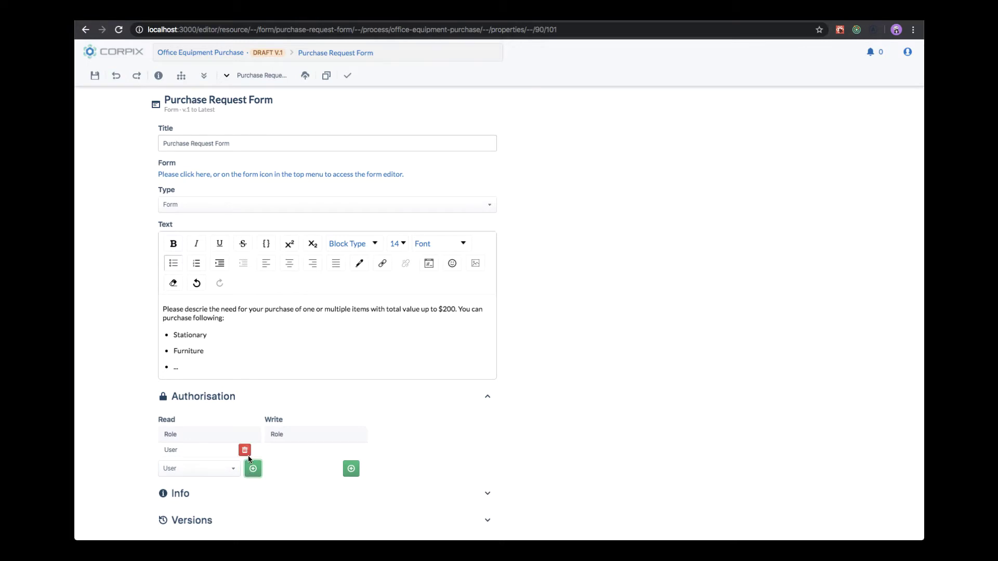
left_click(233, 395)
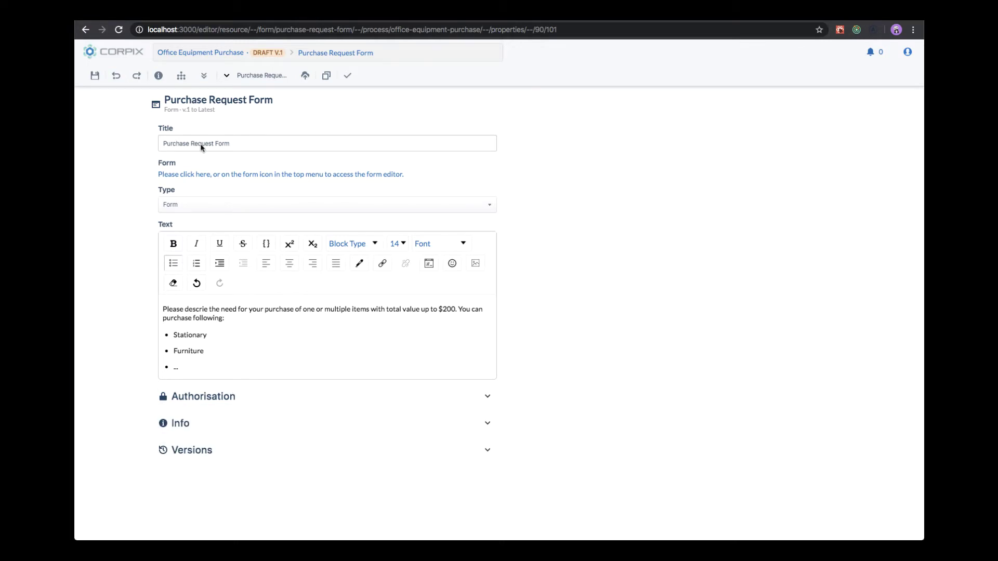
left_click(94, 75)
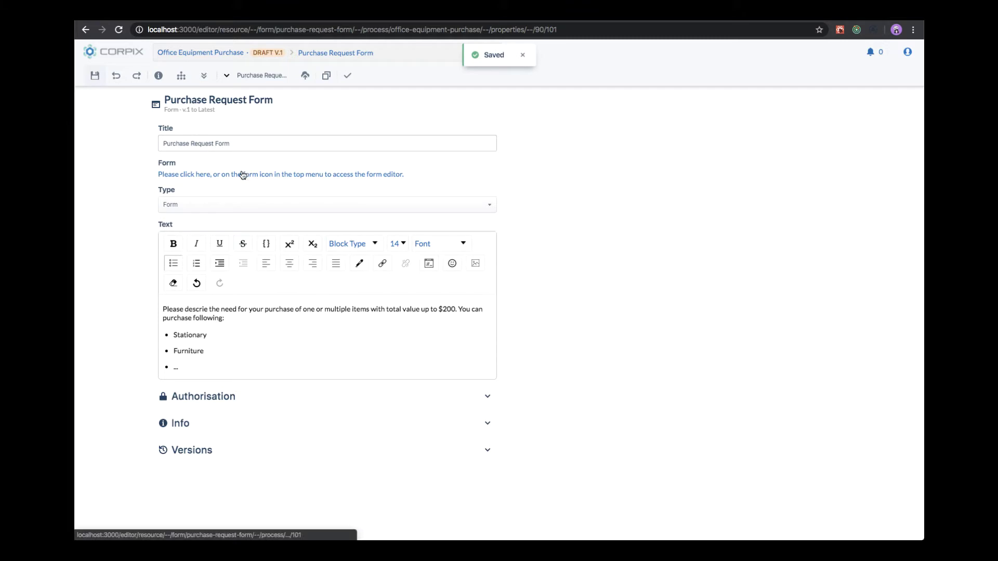
Open the Purchase Request Form in the form editor.
left_click(201, 76)
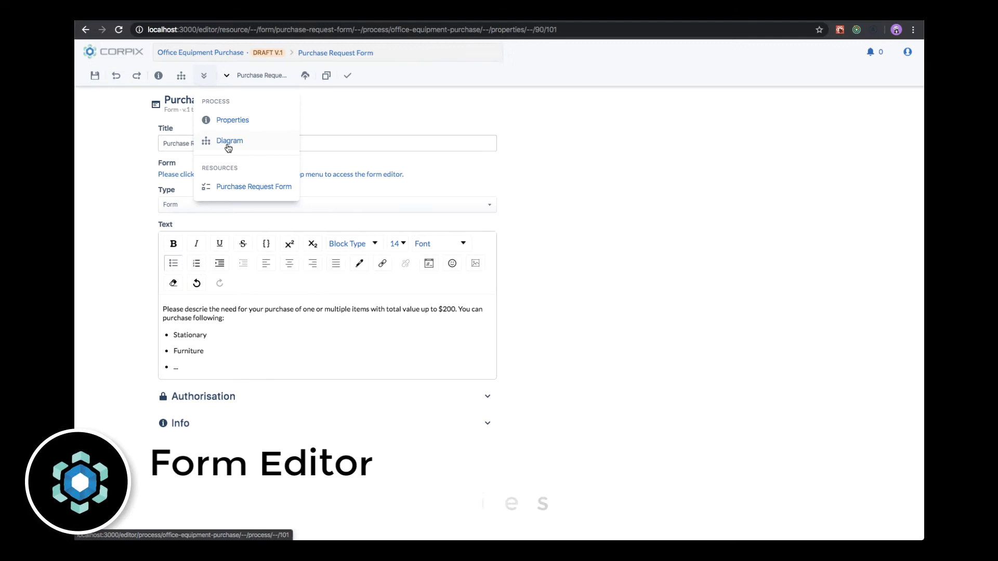
left_click(326, 158)
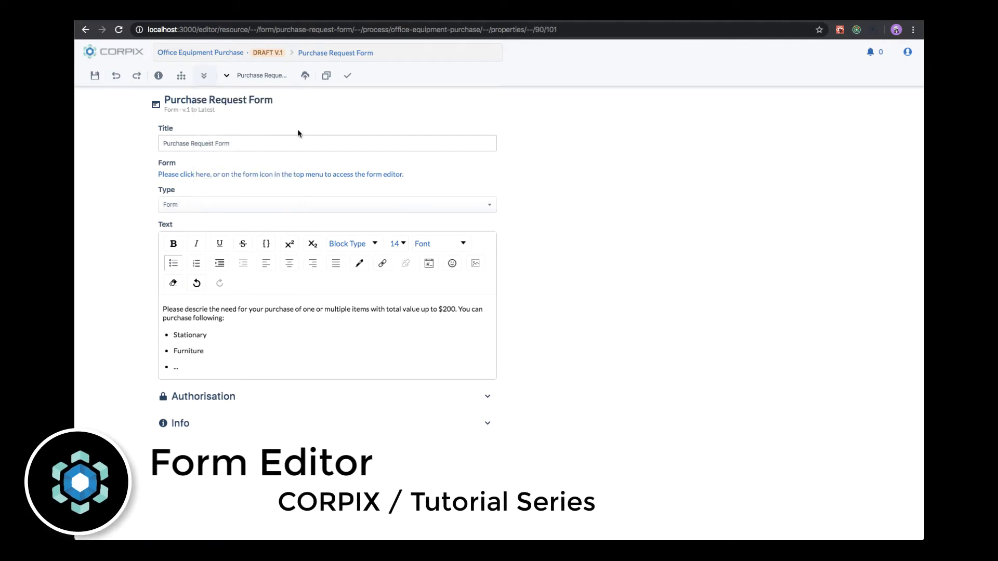
left_click(255, 76)
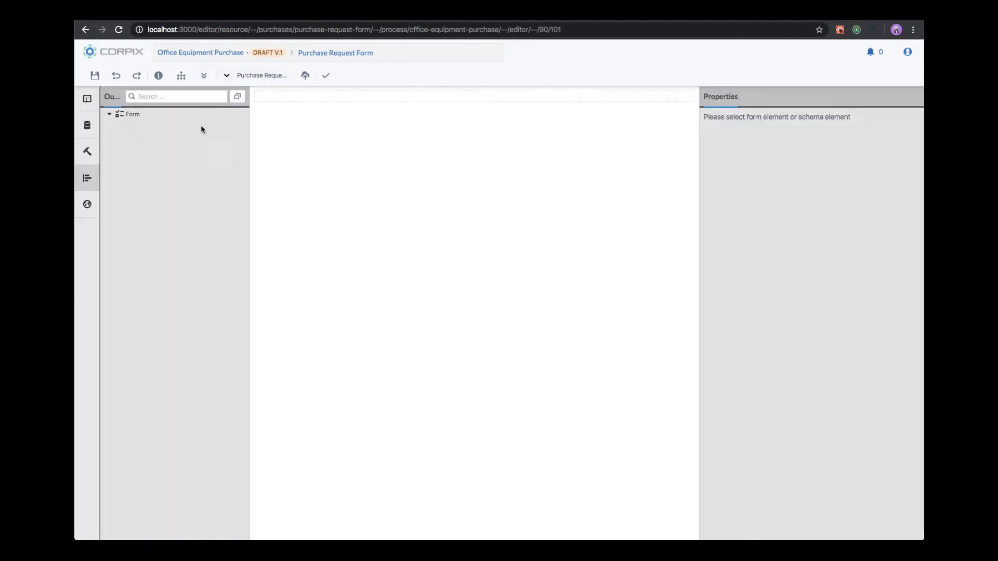
Import the global schemas Name, Sure Name, Uid, Signature, Date Of Birth, Email, Daytime Contact and Title into the form's dataset.
left_click(88, 127)
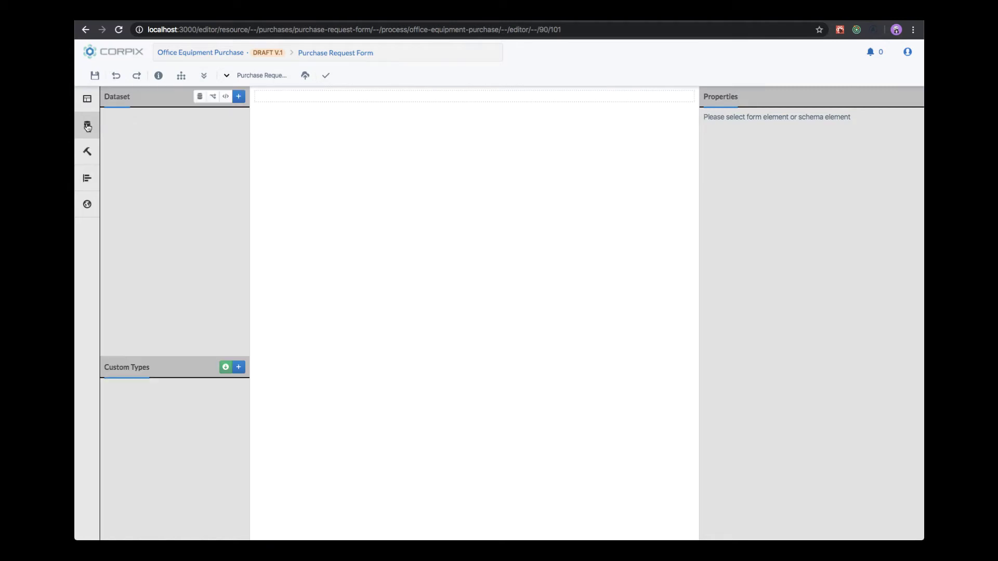
left_click(224, 369)
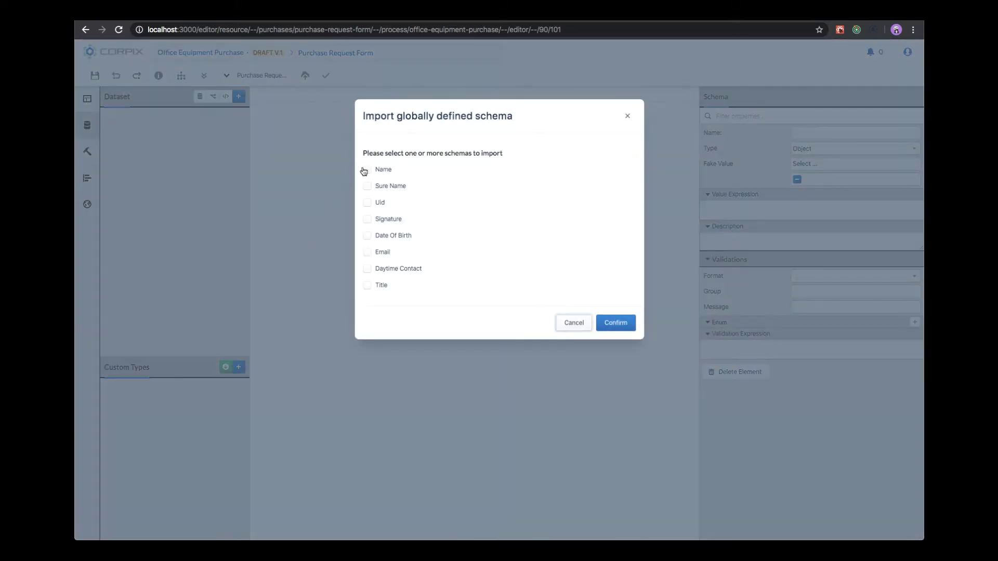
left_click(367, 169)
left_click(367, 187)
left_click(367, 203)
left_click(367, 220)
left_click(368, 236)
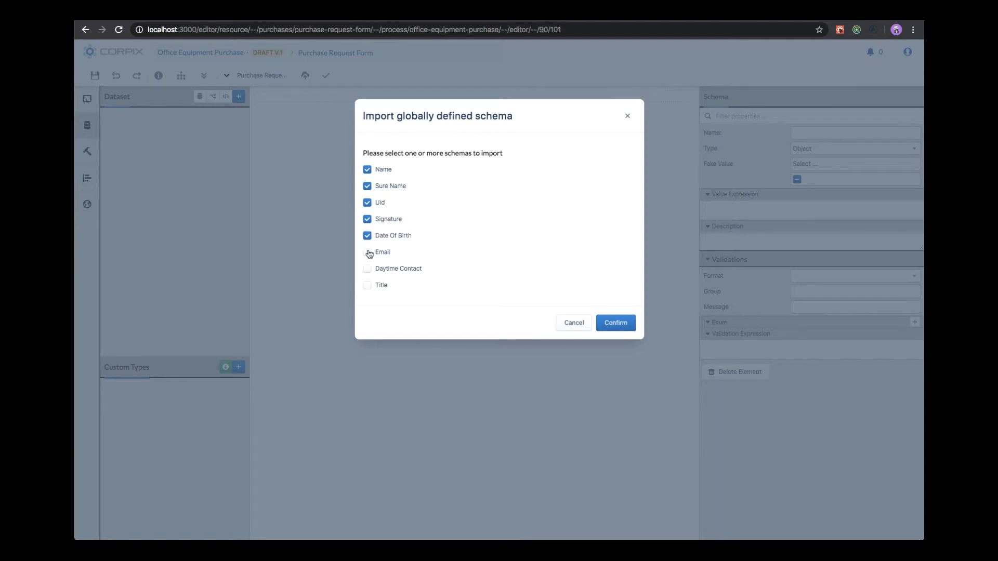
left_click(368, 253)
left_click(367, 269)
left_click(367, 285)
left_click(614, 324)
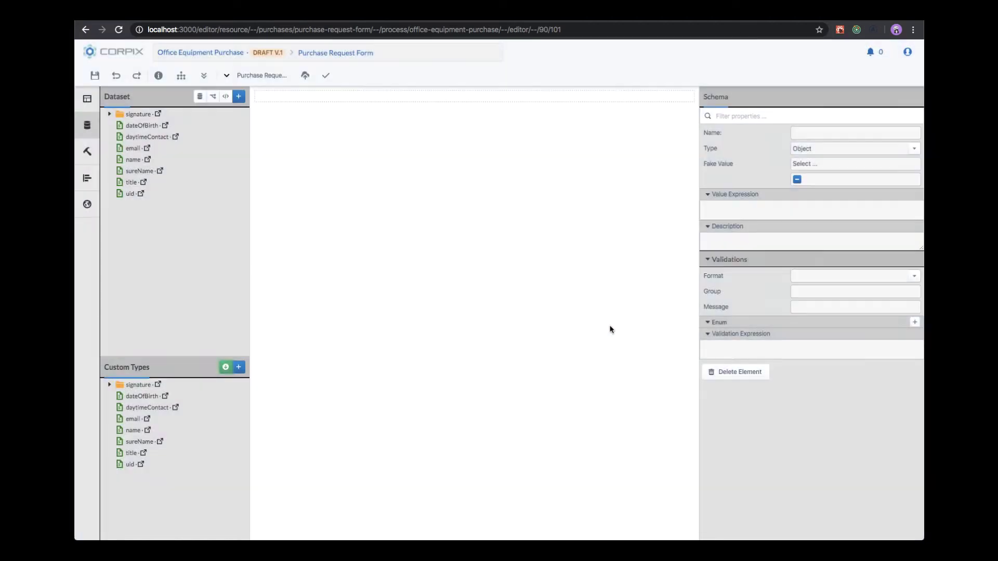
Add a schema element named "description" to the form's dataset.
left_click(239, 97)
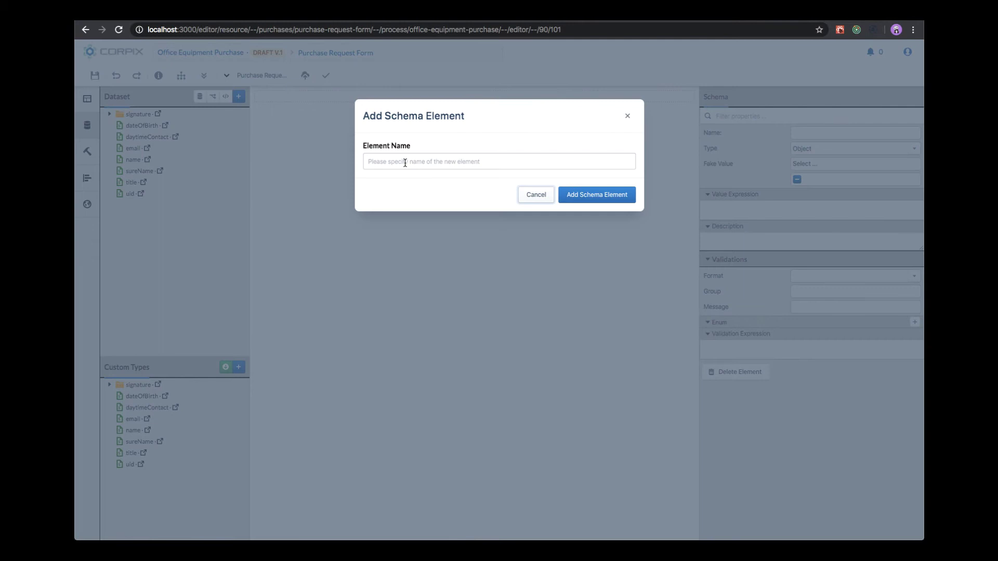
left_click(405, 163)
type("description")
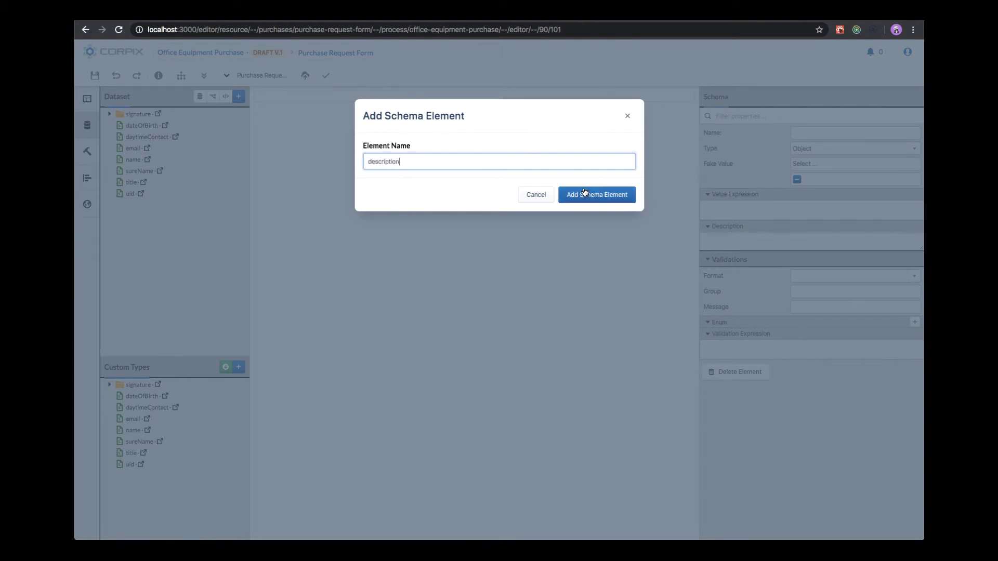
left_click(583, 193)
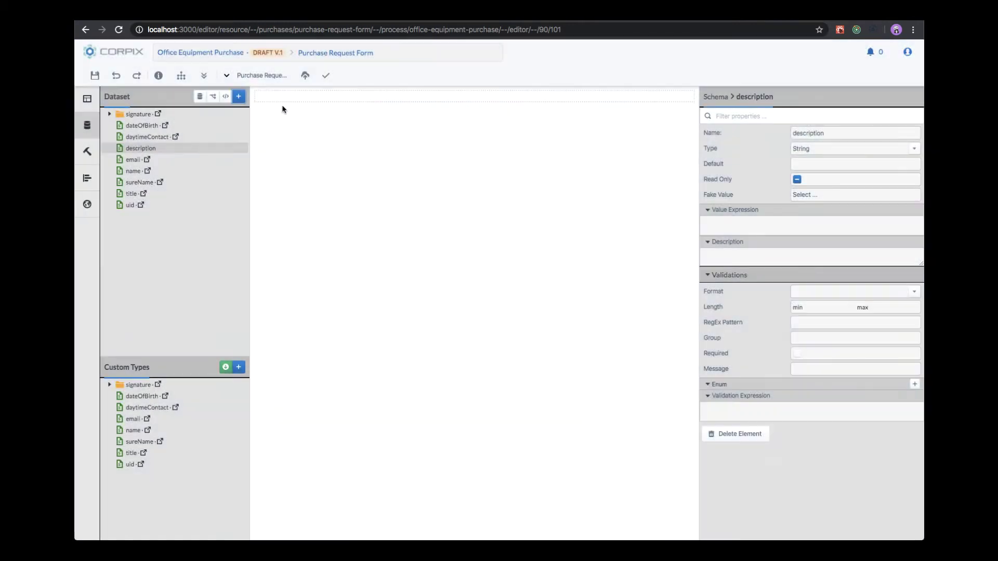
Add a schema element named "totalRequested" to the dataset and set its type to Number.
left_click(239, 96)
left_click(407, 163)
type("totalRequested")
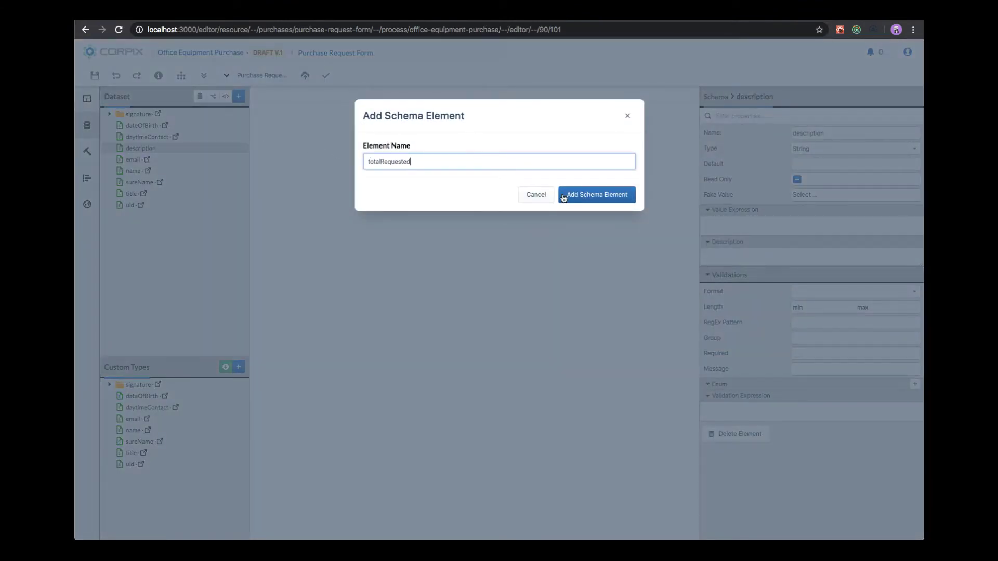
left_click(579, 195)
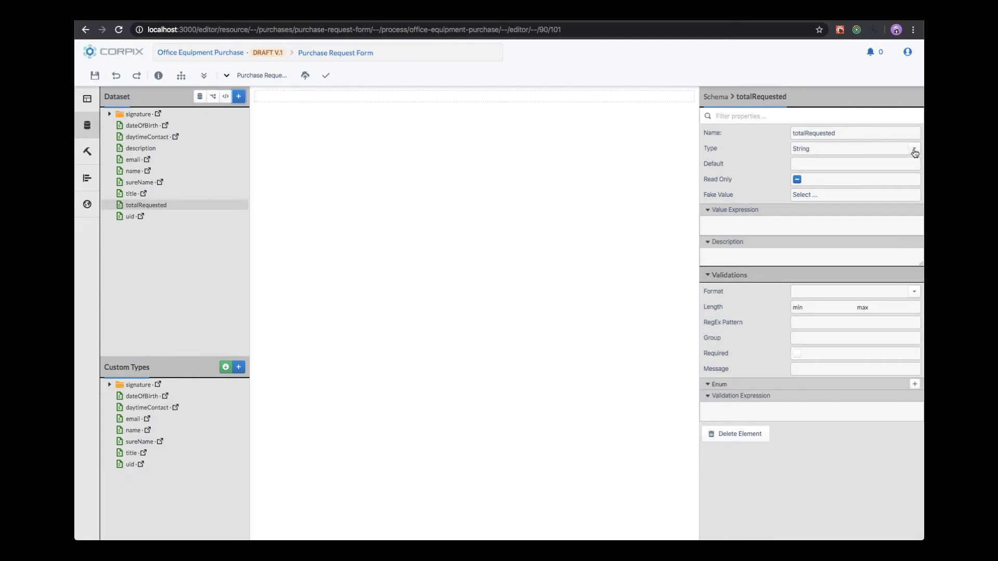
left_click(914, 149)
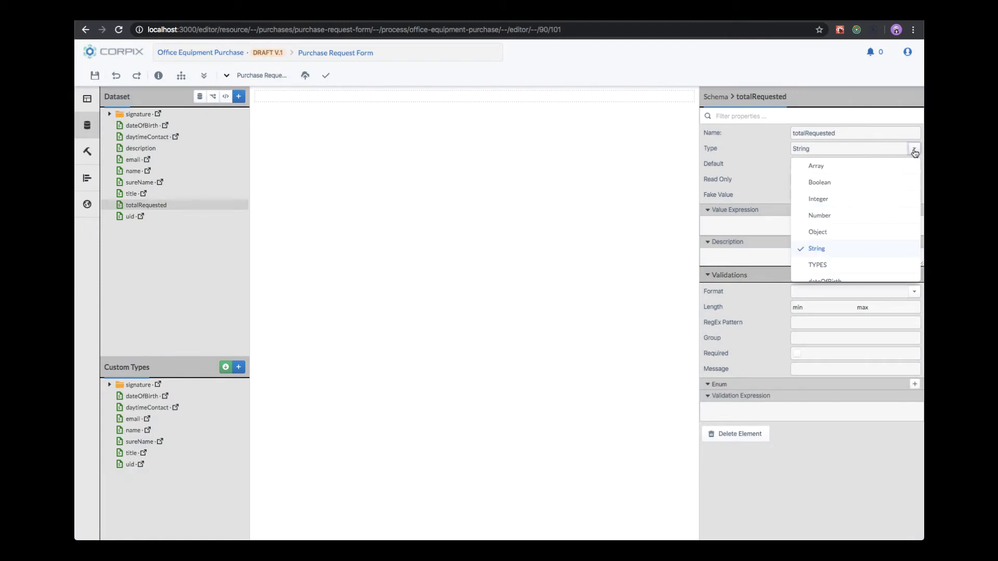
left_click(835, 220)
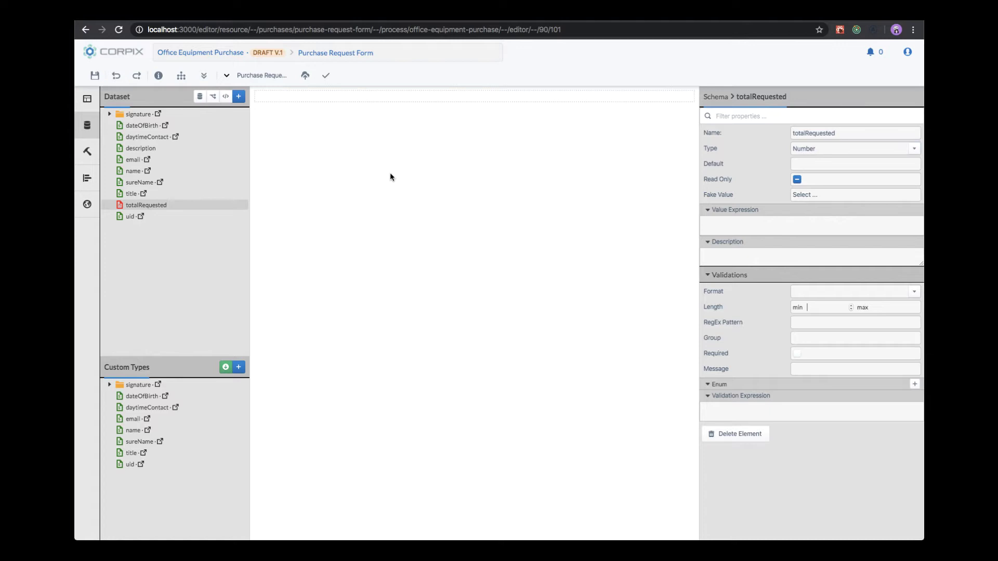
Set the totalRequested range validation to a maximum of 200 and a minimum of 0, and save the form.
left_click(130, 195)
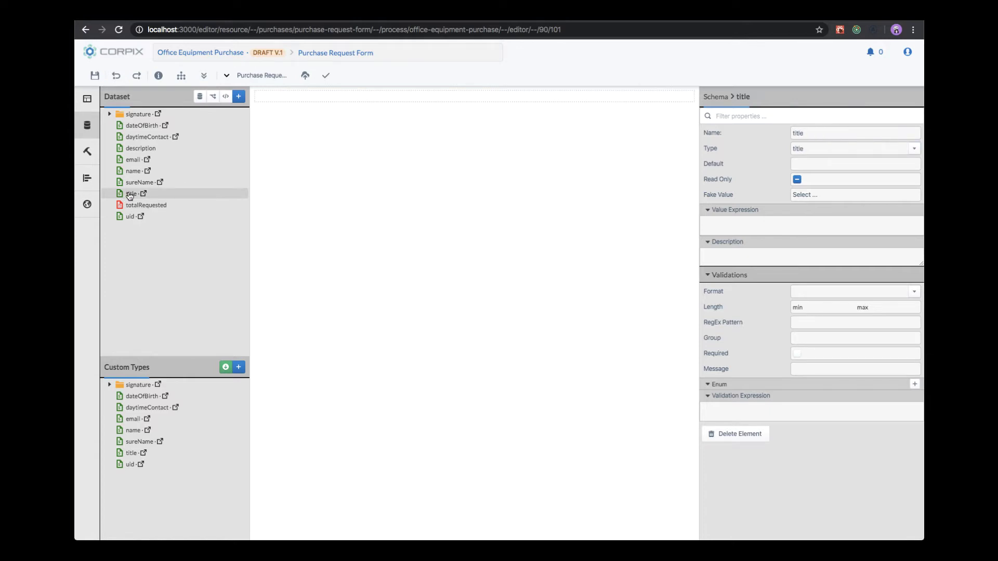
left_click(131, 207)
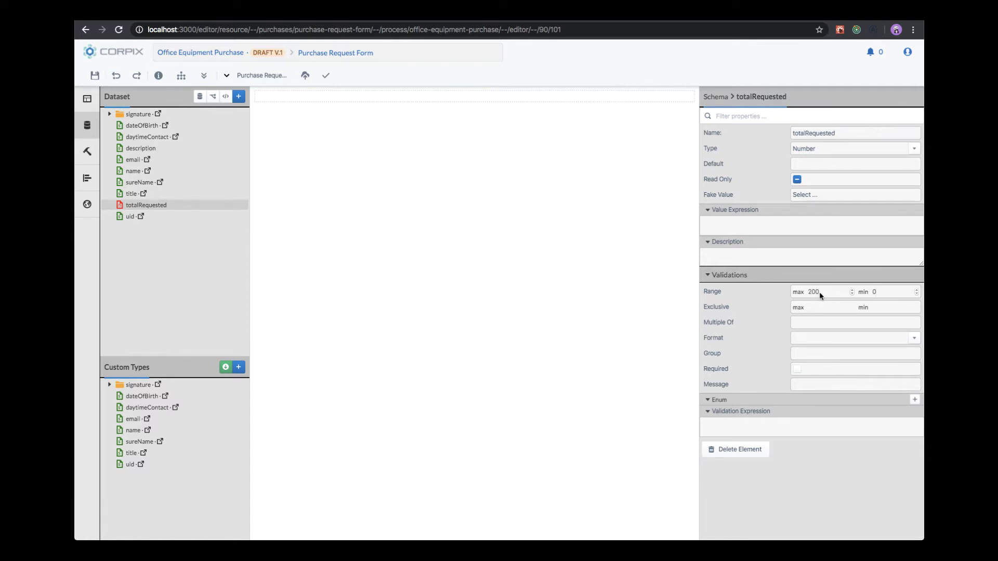
left_click(98, 82)
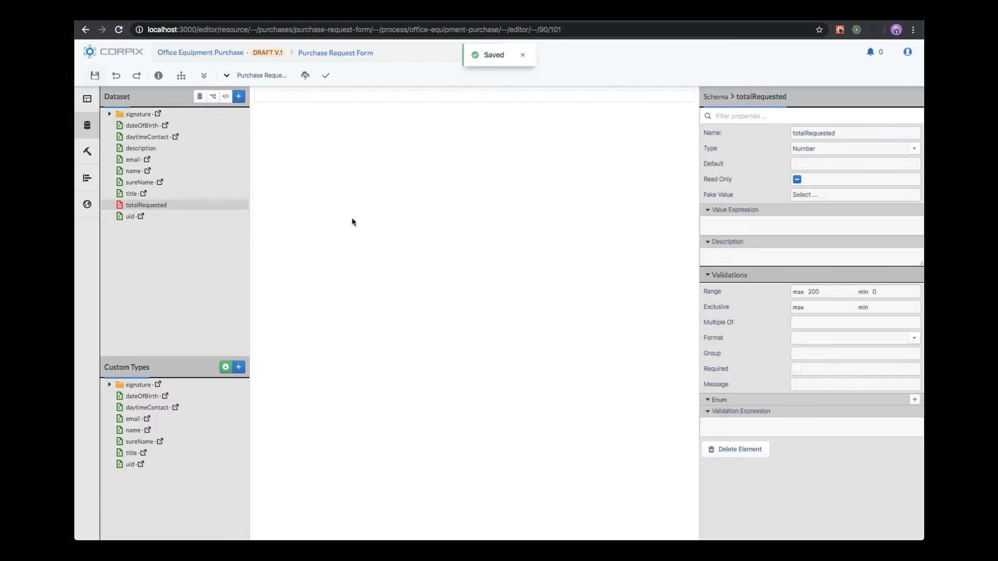
Add a Grid layout to the empty form and size it to 8 rows and 2 columns.
left_click(87, 151)
scroll(176, 312, "down", 5)
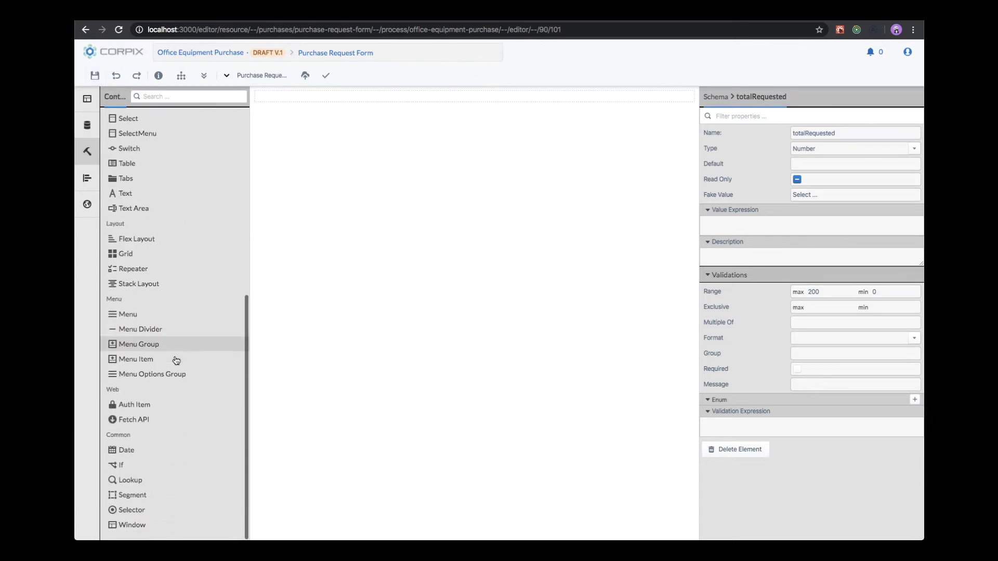
left_click_drag(127, 250, 262, 130)
left_click(266, 113)
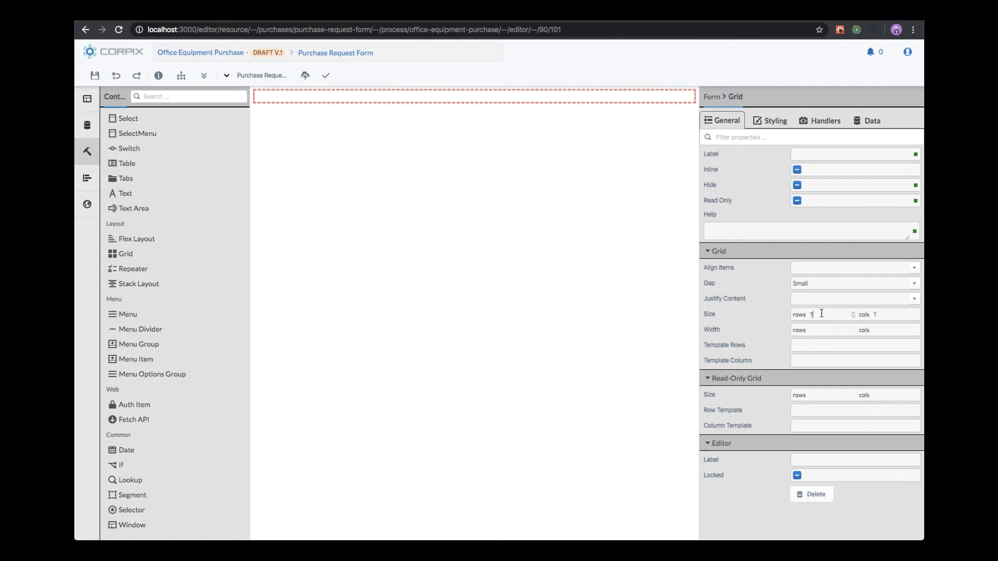
key("BackSpace")
type("8")
type("2")
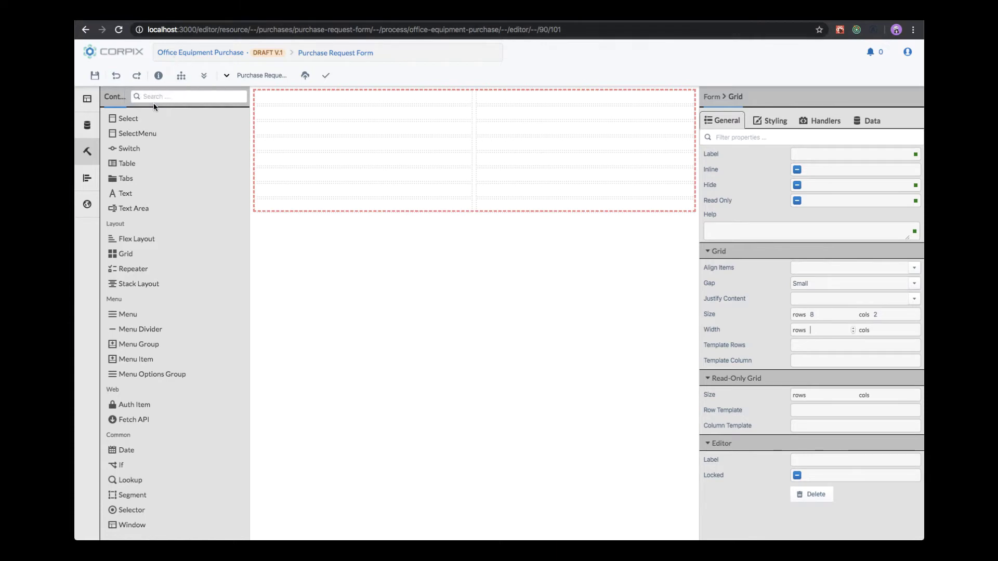
Place a Header control in the grid's first cell with the content "Office Equipment Purchase Request".
left_click(199, 96)
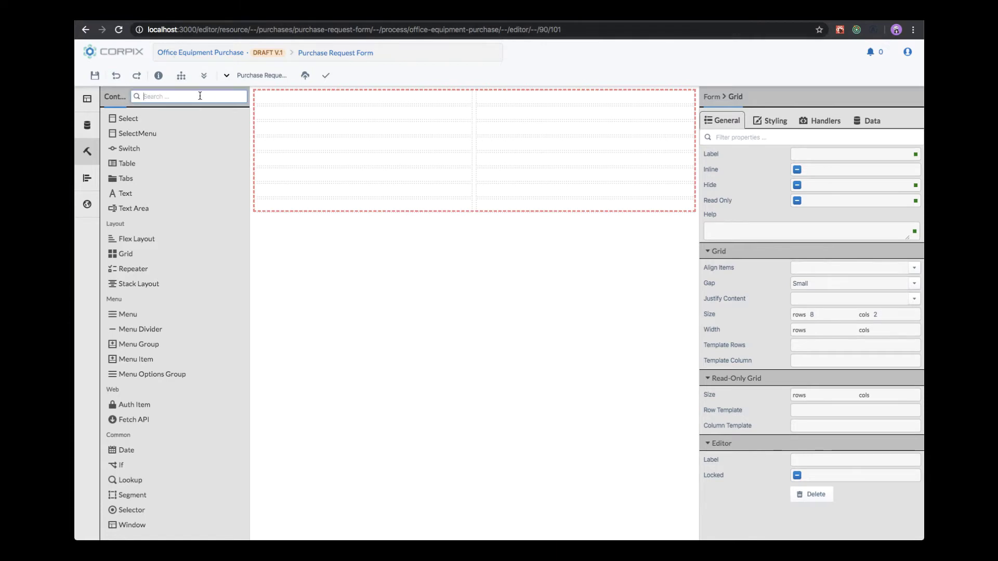
type("he")
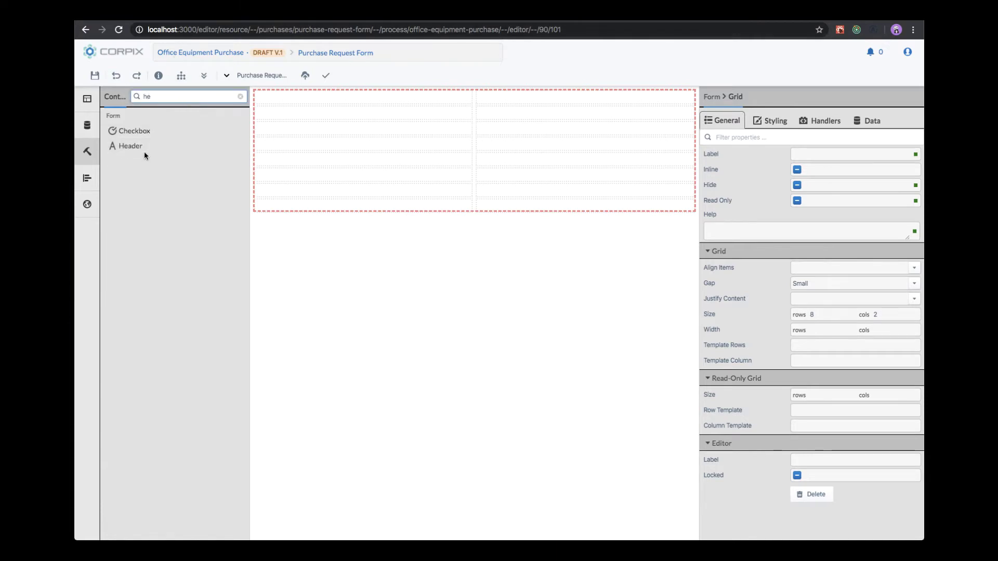
left_click_drag(145, 151, 319, 103)
left_click(285, 97)
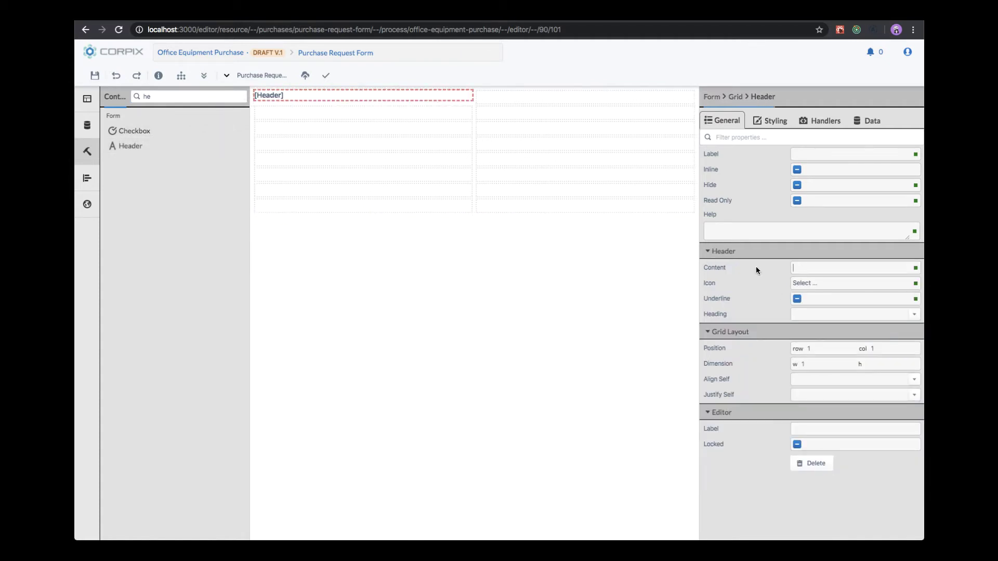
type("Office Equipment Purchase Request")
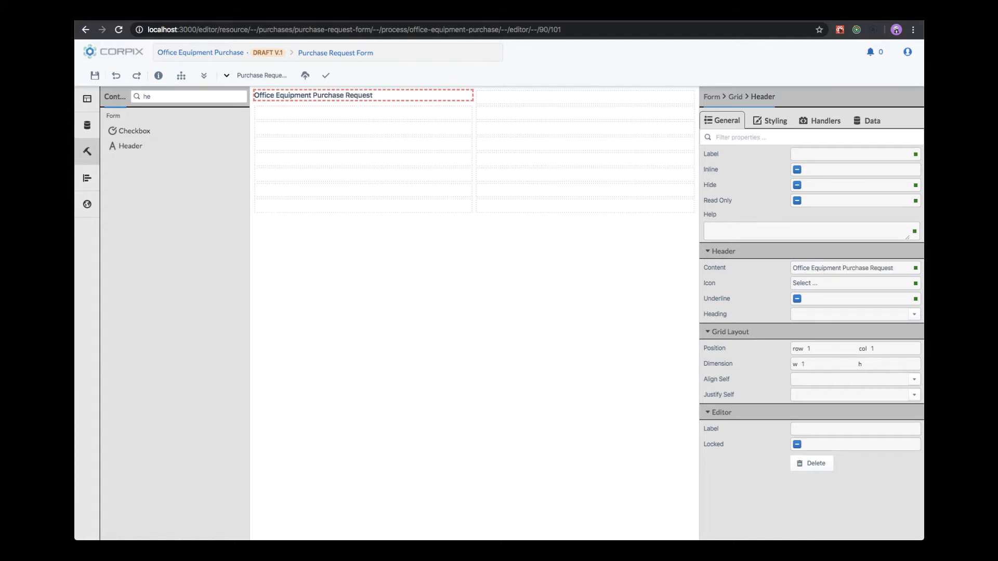
Give the header the application icon and Heading 1 style, and stretch it across both grid columns.
left_click(804, 285)
type("app")
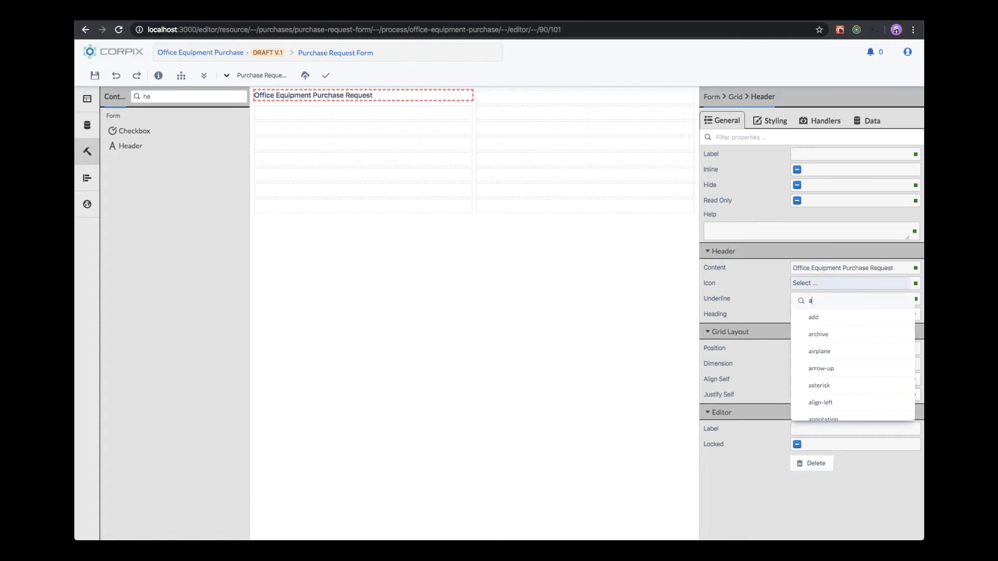
left_click(825, 315)
left_click(861, 319)
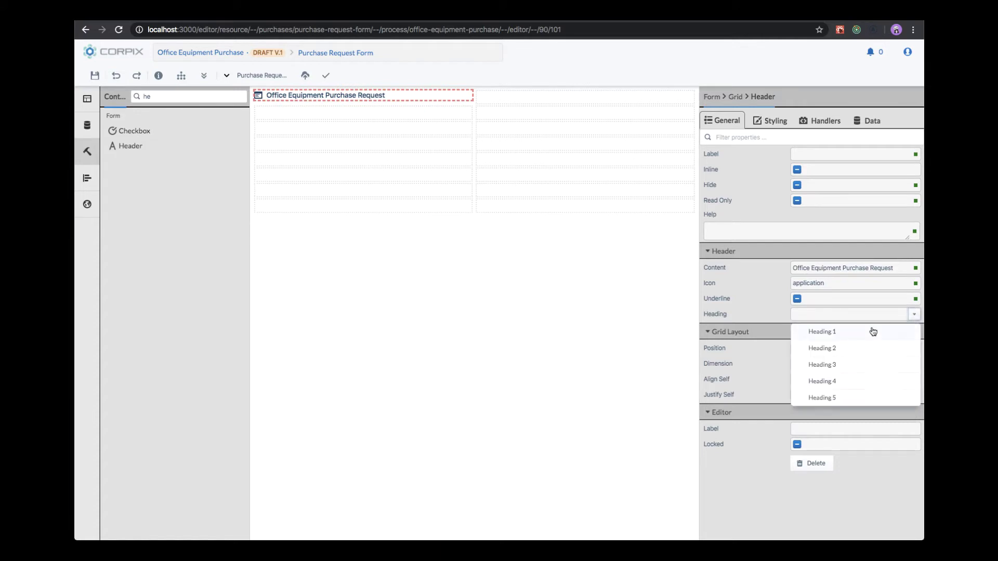
left_click(850, 333)
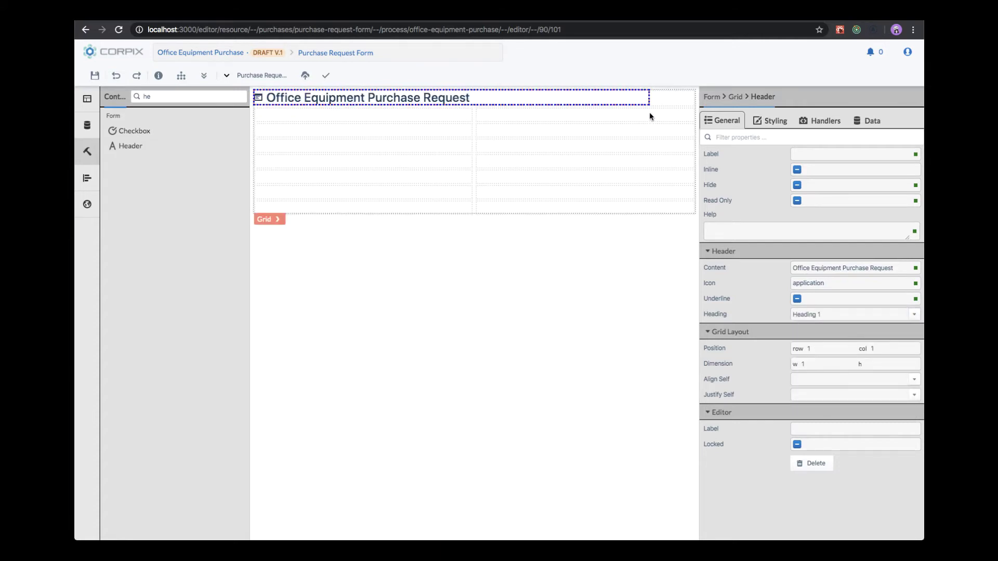
left_click_drag(650, 113, 688, 114)
Place dataset fields in the grid: uid in row 2, title and sureName in row 3, and name across both columns of row 4.
left_click(318, 119)
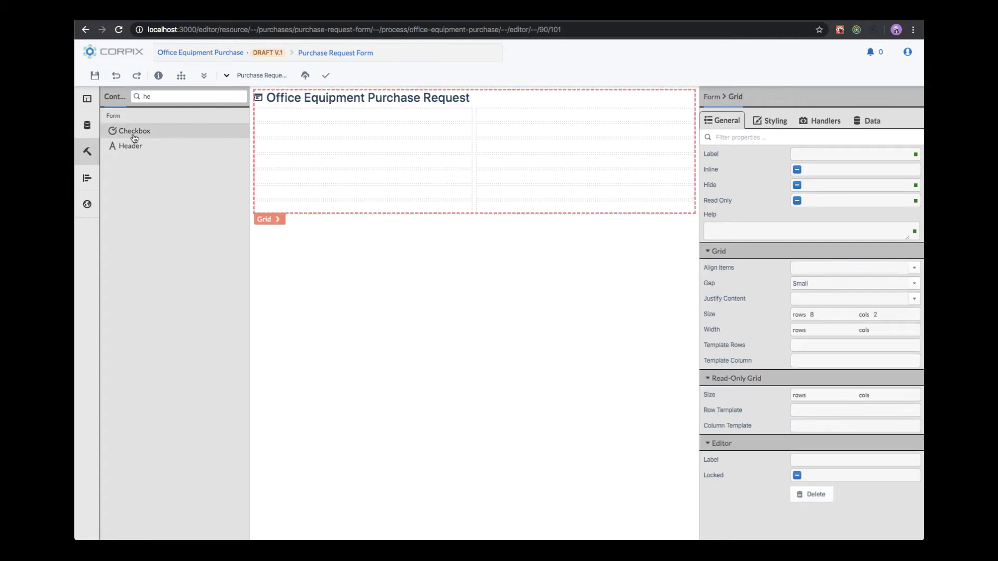
left_click(87, 126)
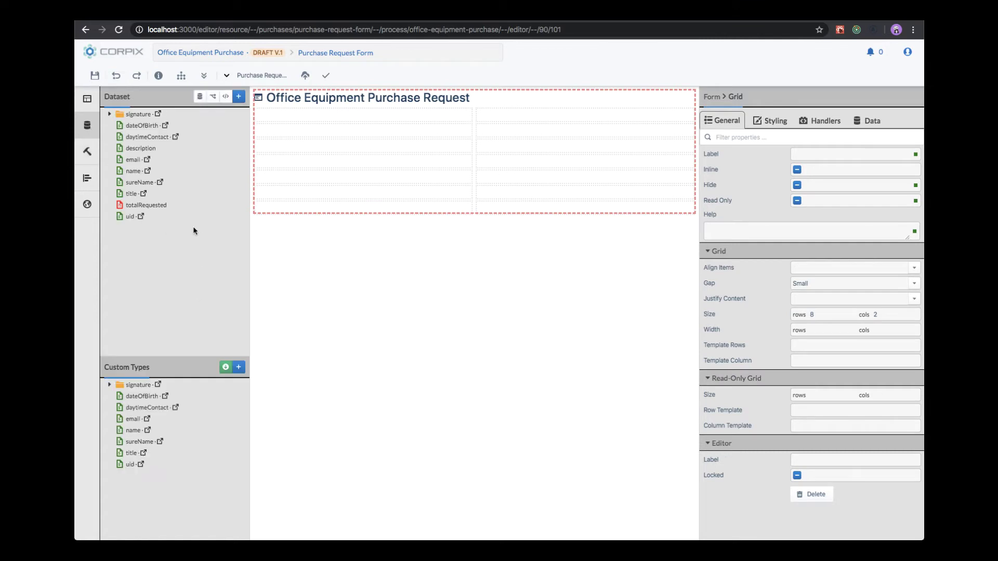
left_click_drag(131, 217, 305, 126)
left_click_drag(131, 193, 338, 151)
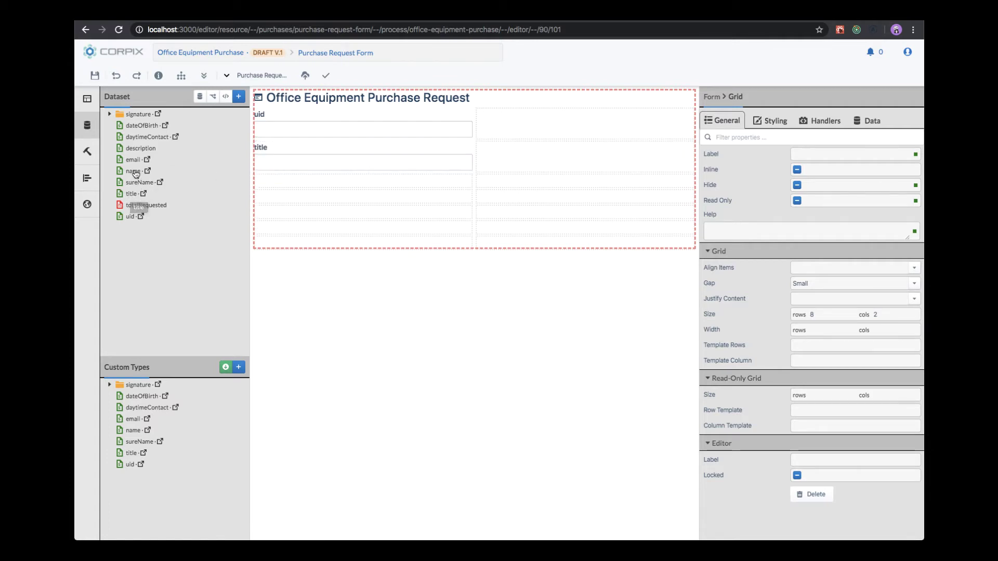
left_click_drag(134, 172, 407, 176)
left_click_drag(138, 183, 577, 162)
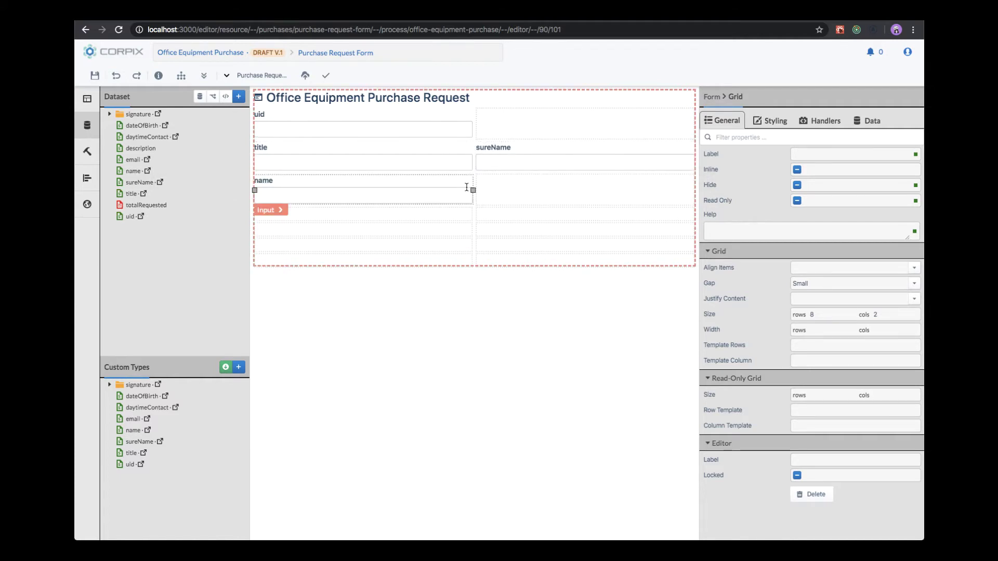
left_click_drag(472, 189, 696, 189)
Change the uid field's label to "Staff ID" and the title field's label to "Title".
left_click(290, 128)
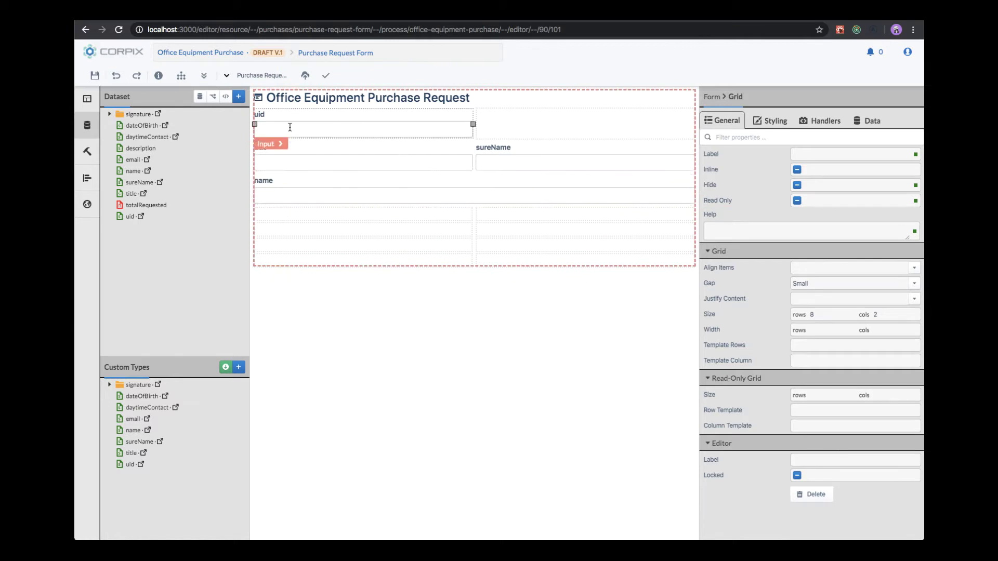
left_click(832, 154)
type("Staff ID")
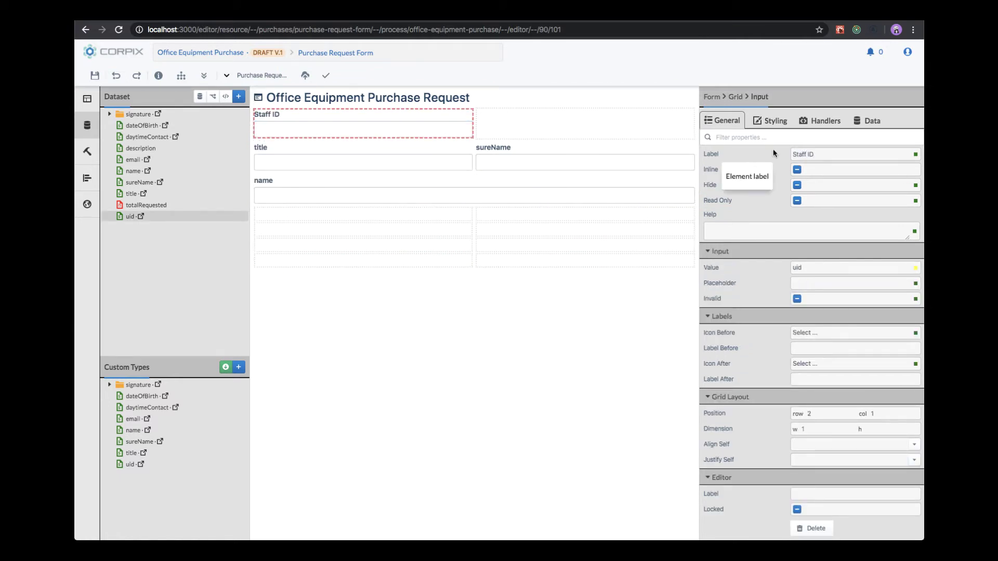
left_click(363, 162)
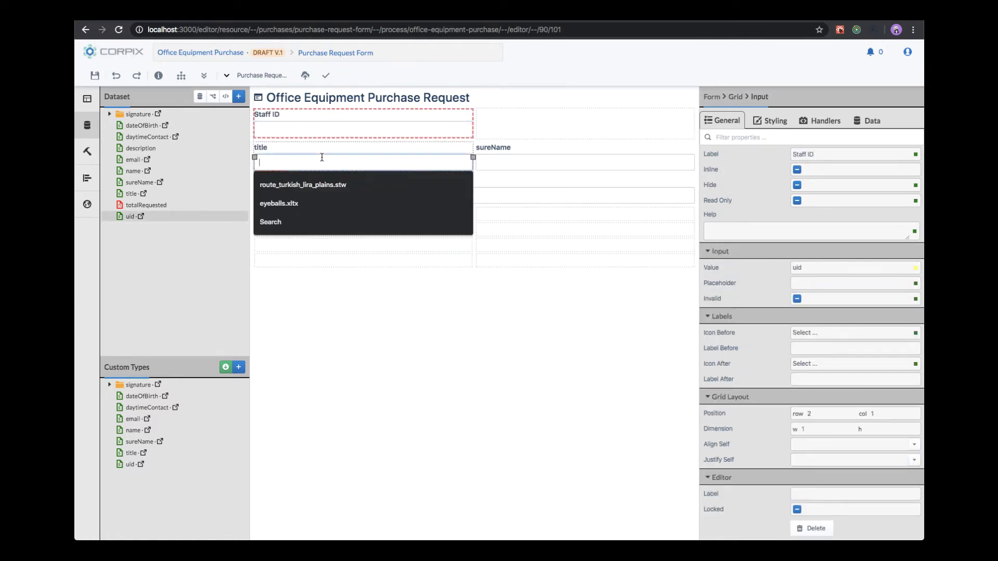
left_click(795, 154)
key("BackSpace")
type("T")
Label the sureName field "Family Name" and the name field "Given Names".
left_click(585, 162)
double_click(821, 154)
type("Family Name")
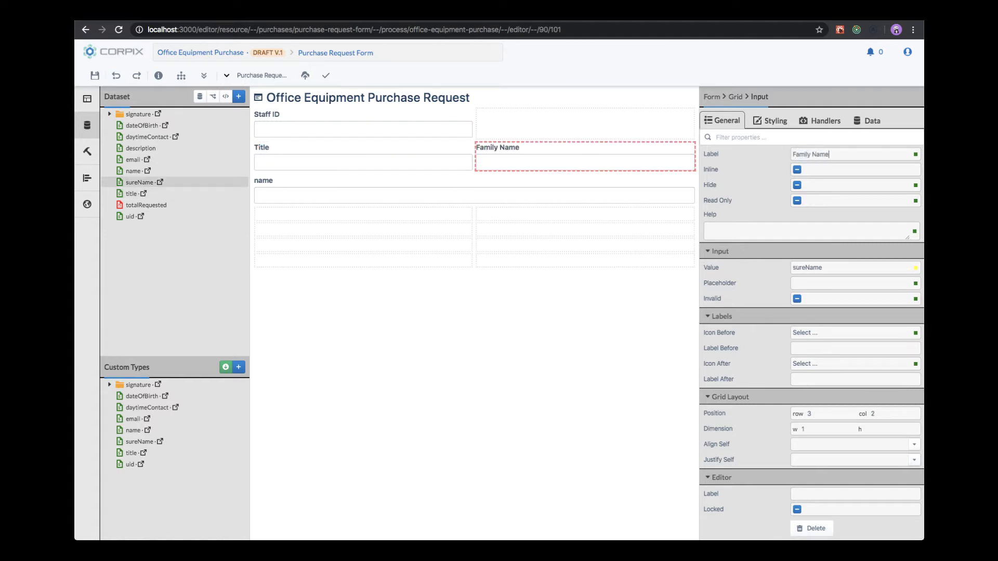
left_click(436, 196)
double_click(801, 153)
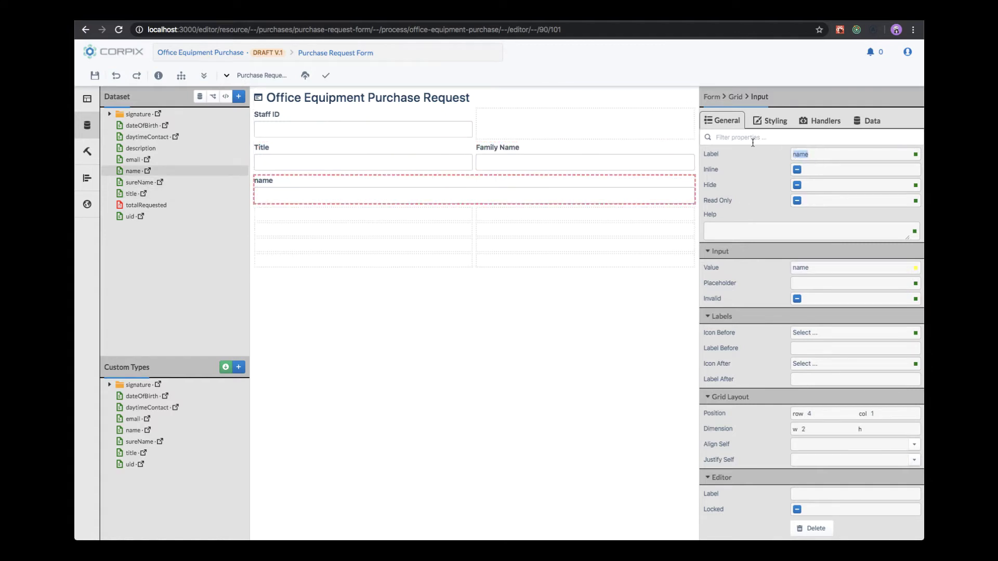
type("Given Names")
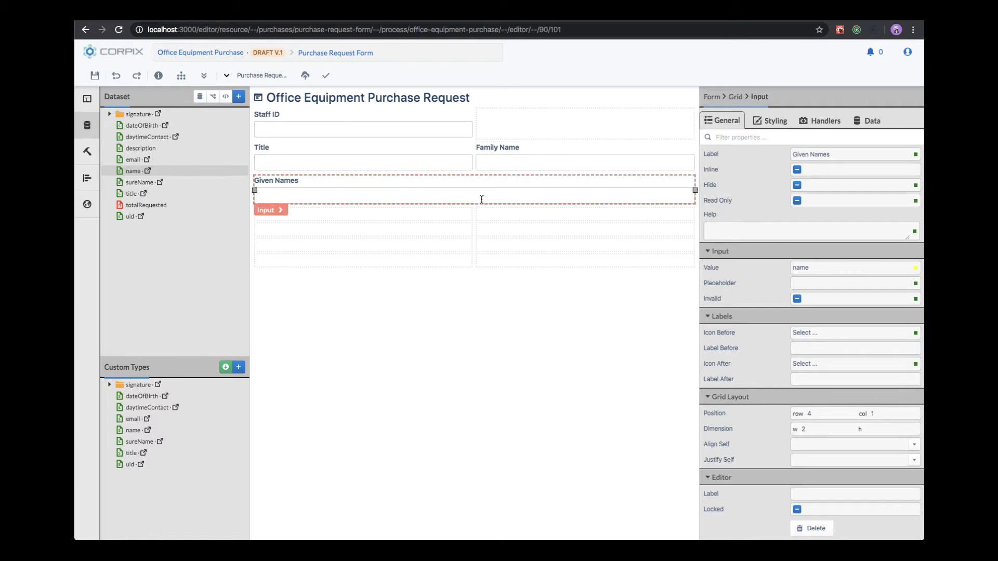
Place the daytimeContact field beside Staff ID in row 2 and label it "Contact Number".
left_click_drag(148, 136, 531, 134)
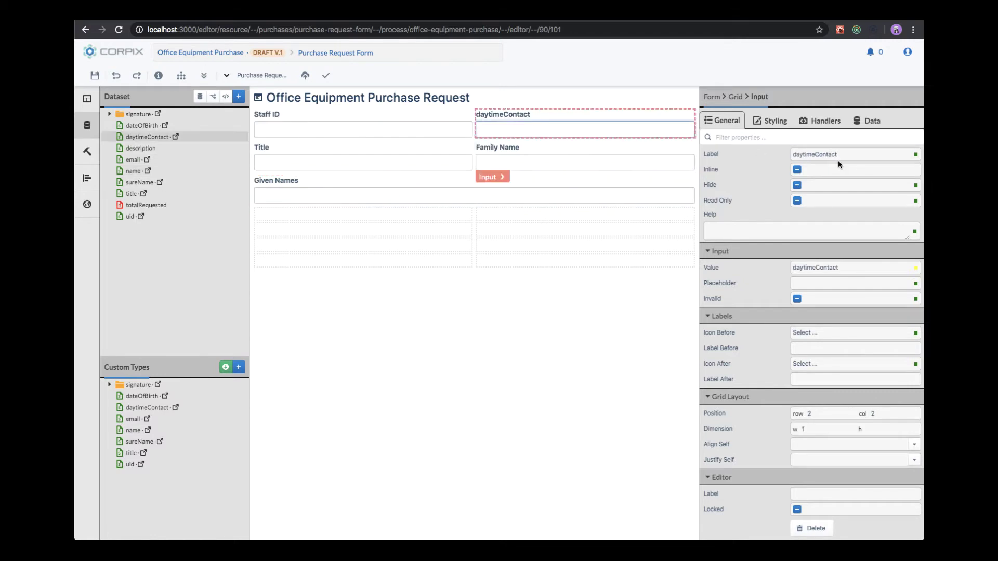
double_click(814, 154)
type("Contact Numer")
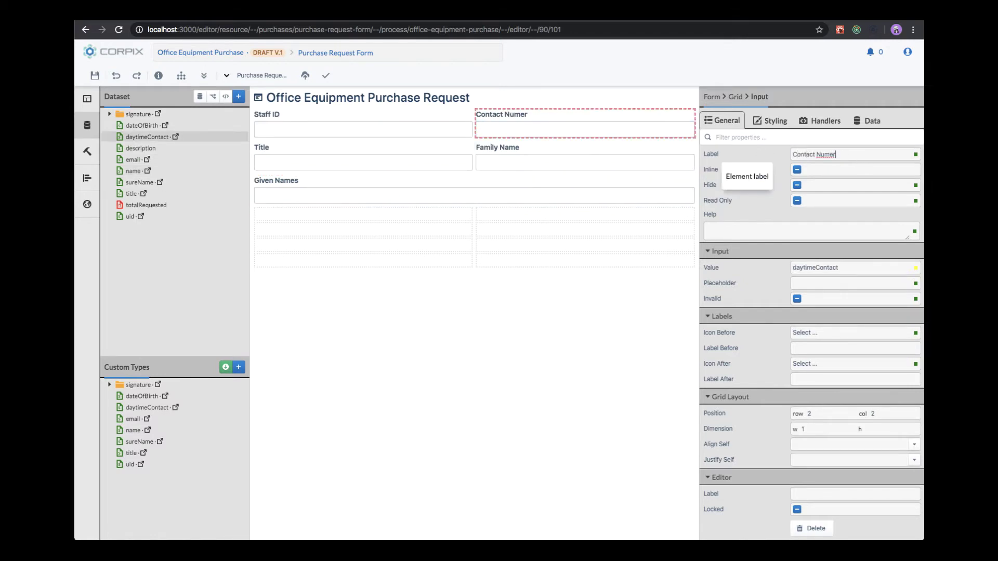
key("BackSpace")
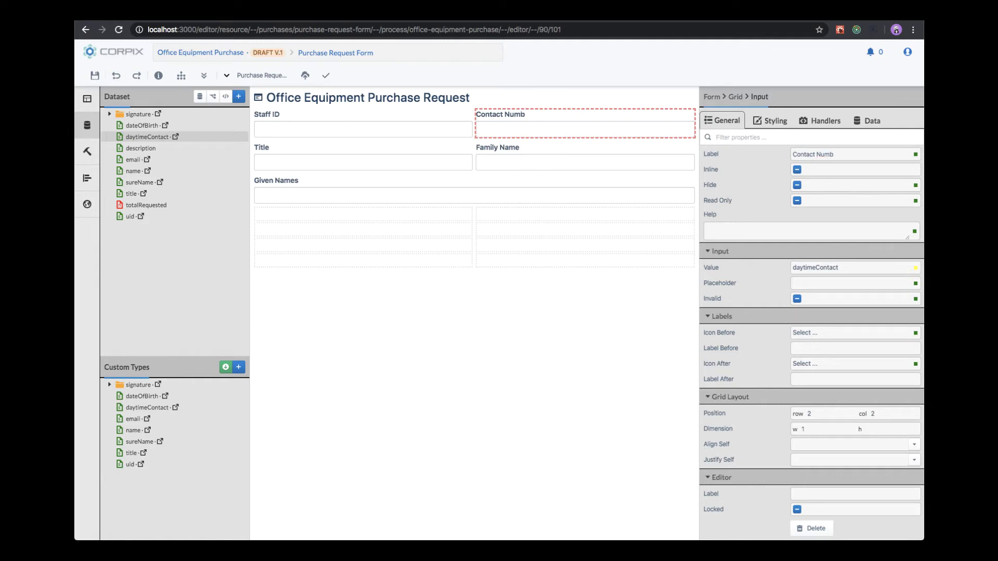
Make the labels of the Contact Number and Staff ID fields inline.
left_click(796, 170)
left_click(796, 172)
left_click(351, 121)
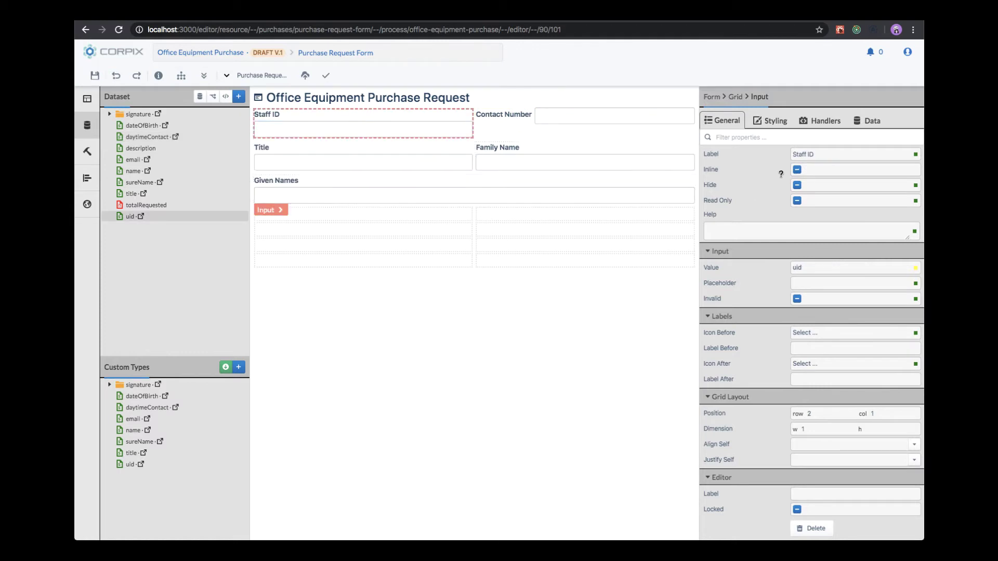
left_click(798, 171)
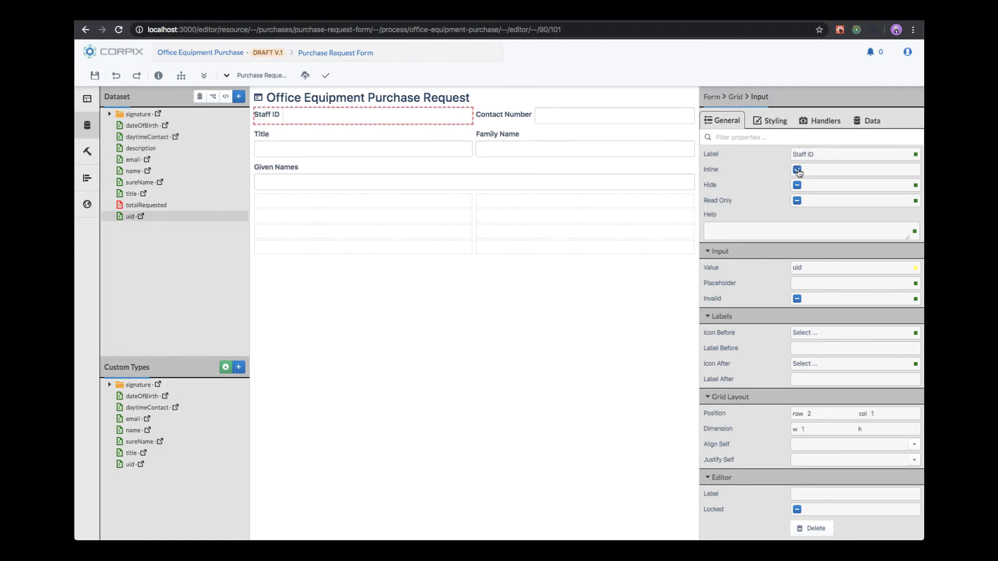
Move Title, Family Name and Given Names down one row and add a "1 - Personal Details" header in the freed row 3.
left_click_drag(291, 176, 338, 172)
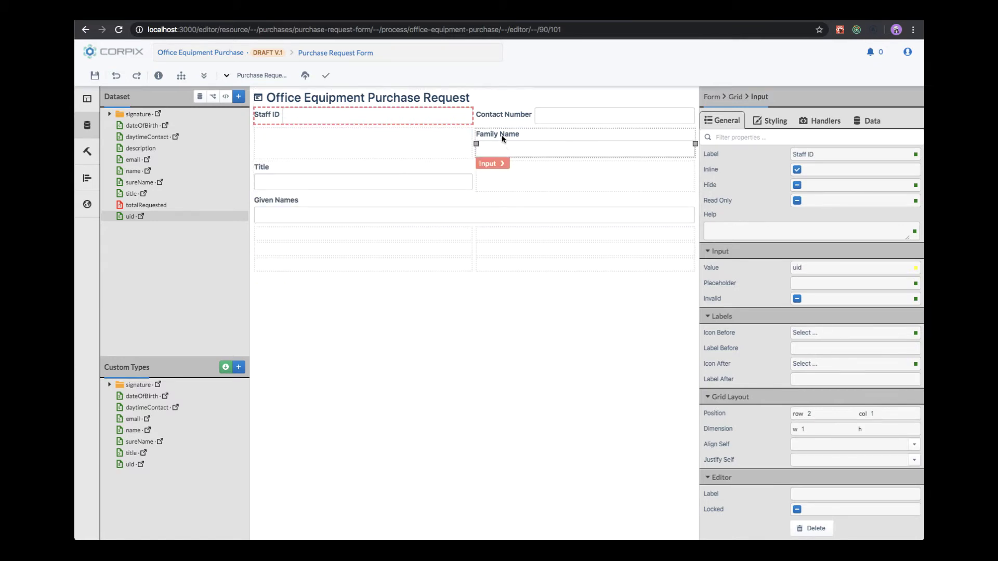
left_click_drag(502, 135, 505, 176)
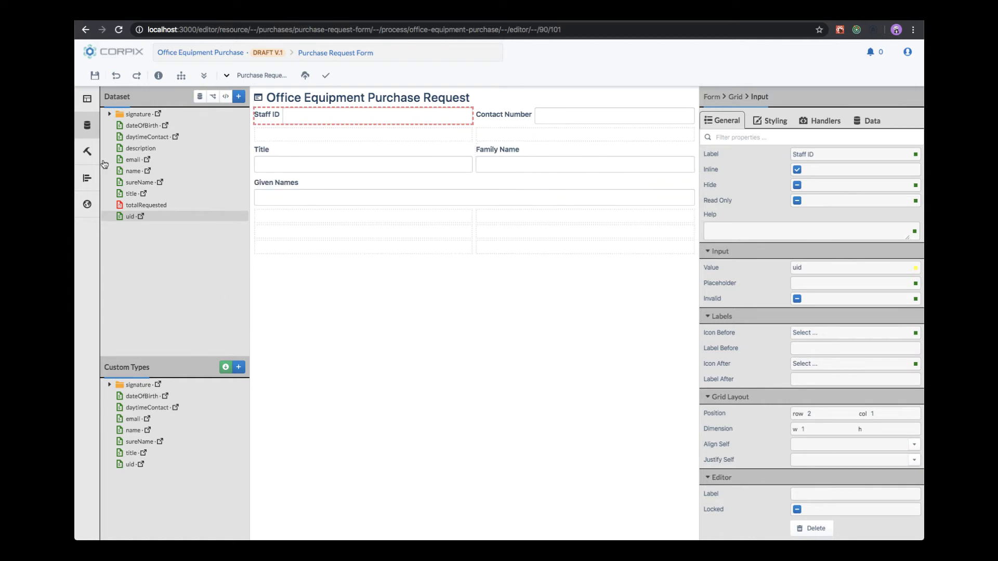
left_click(86, 151)
type("hea")
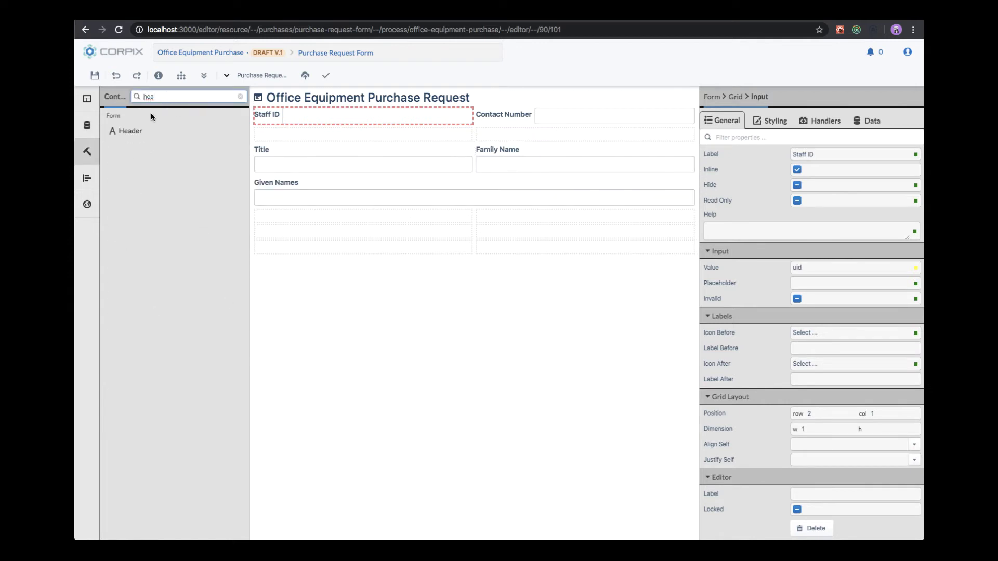
left_click_drag(130, 131, 295, 130)
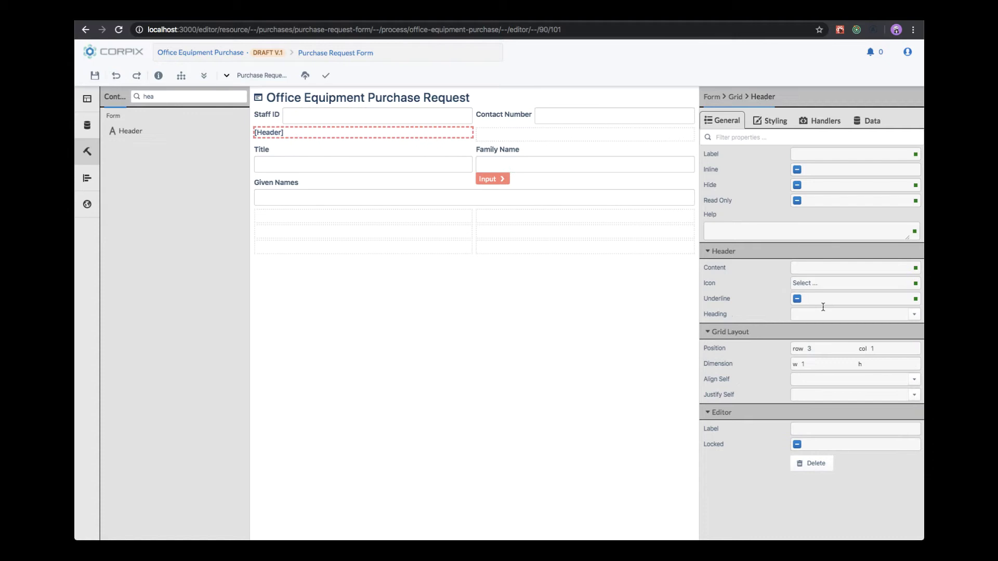
type("1 - Personal Detaiuls")
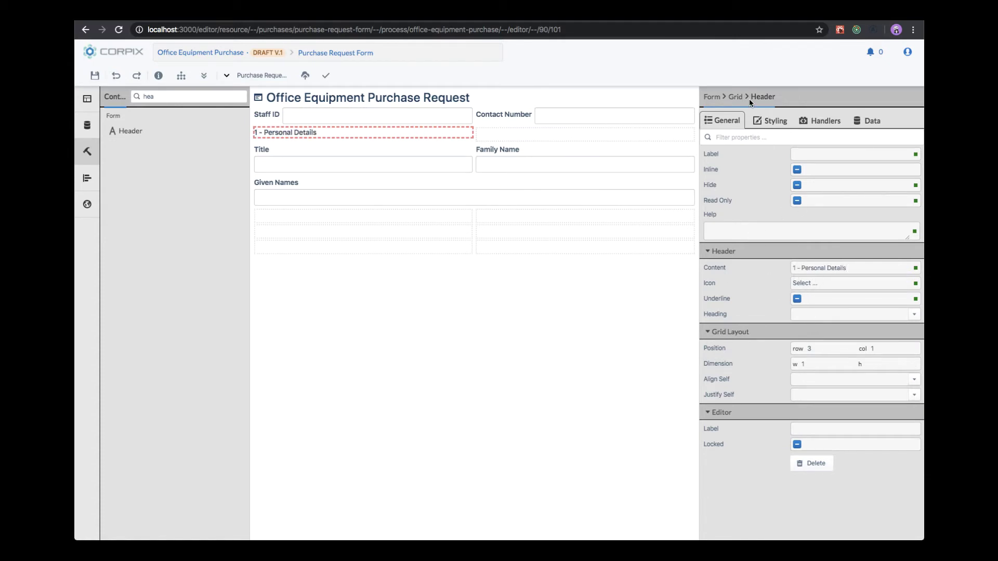
Set the top margin of the "1 - Personal Details" header to 24.
left_click(770, 121)
left_click(815, 279)
type("24")
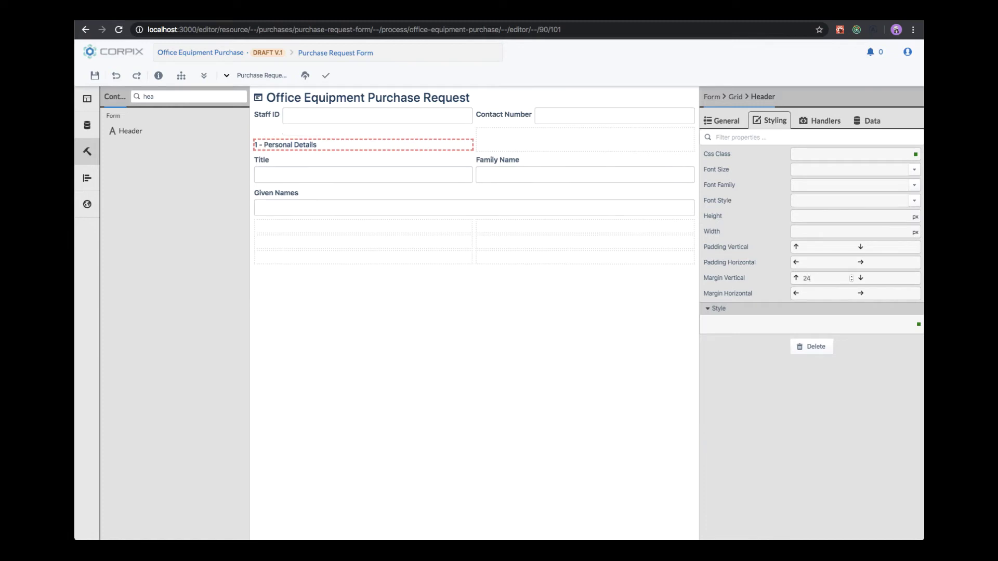
Give the Office Equipment Purchase Request header a bottom margin of 24 and stretch the "1 - Personal Details" header across both columns.
left_click(545, 99)
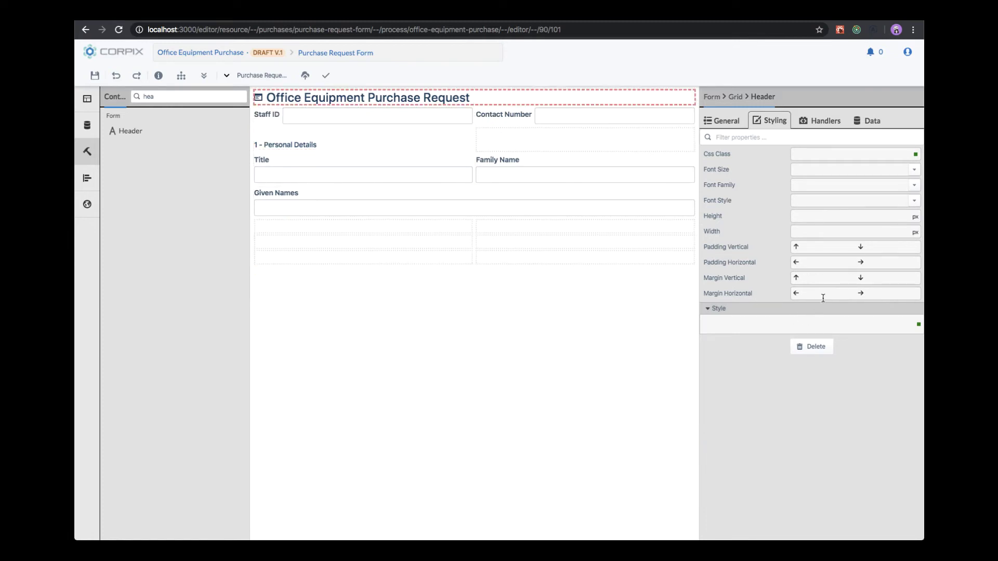
left_click(886, 277)
type("24")
left_click(463, 156)
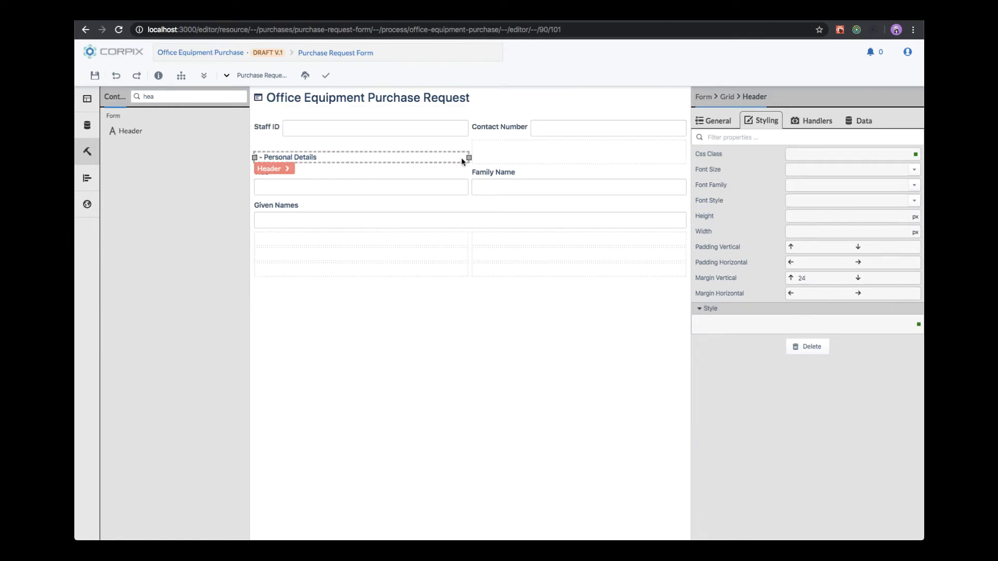
left_click_drag(463, 156, 600, 162)
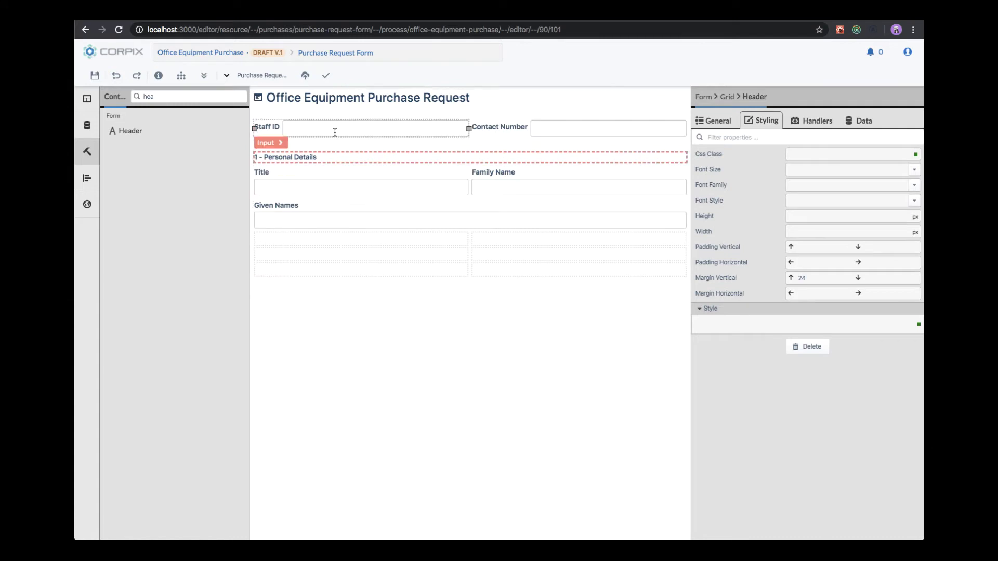
Place the email field in row 6 across both columns and put an envelope icon before its input.
left_click(88, 125)
left_click_drag(133, 419, 305, 240)
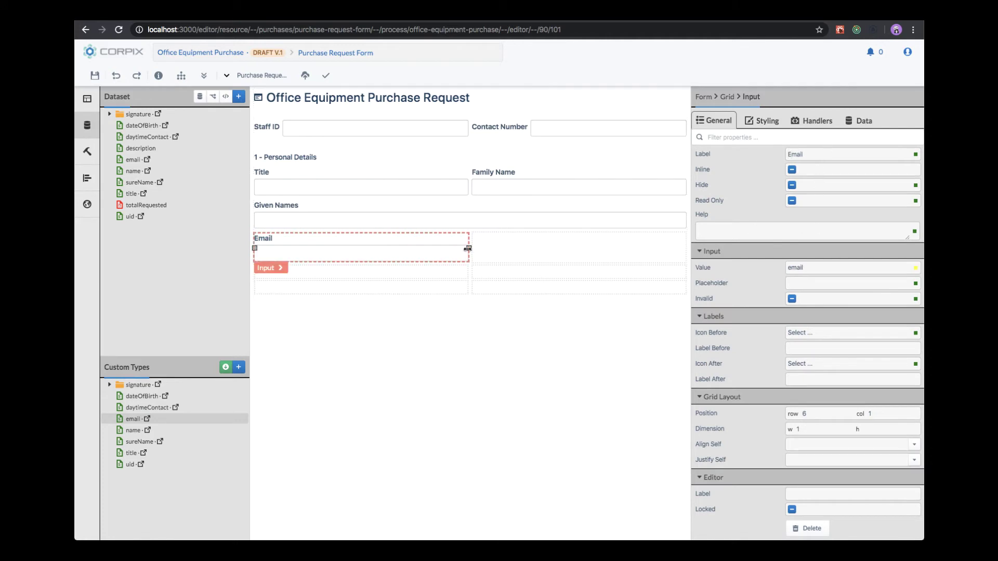
left_click_drag(467, 248, 682, 254)
left_click(802, 333)
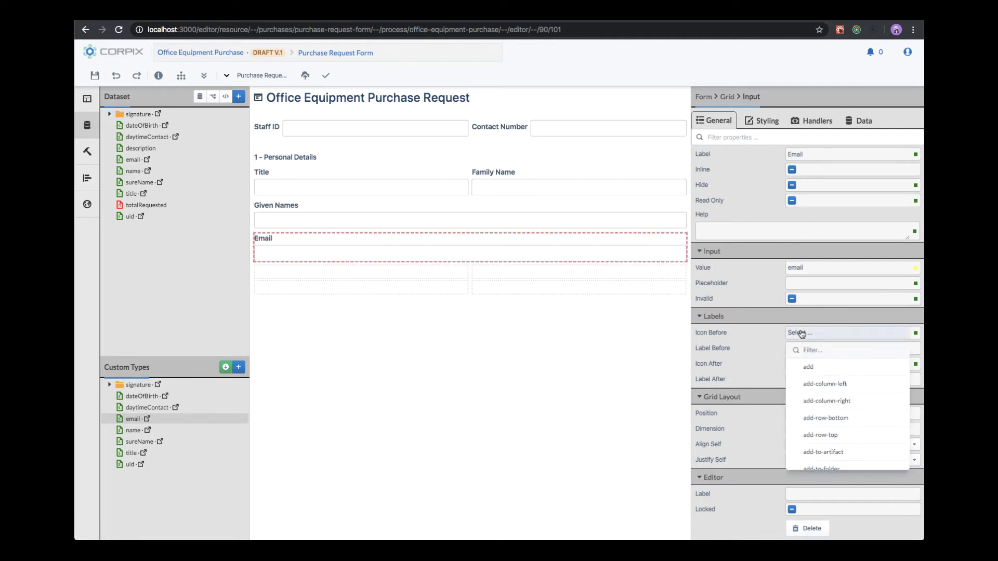
type("env")
left_click(815, 365)
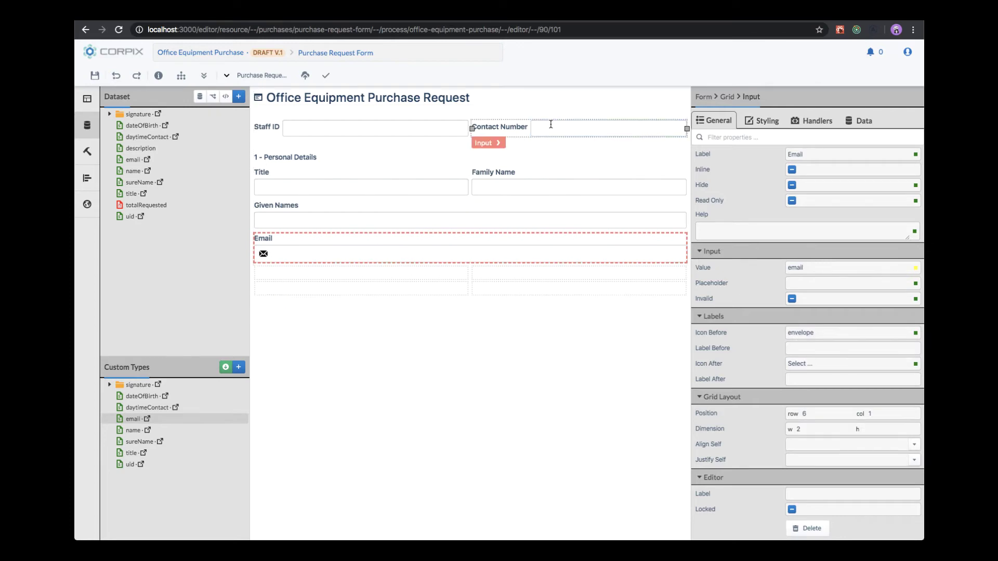
Add a "2- Purchase Request" header below the Email field.
left_click(364, 128)
left_click(87, 151)
type("header")
left_click_drag(130, 132, 301, 272)
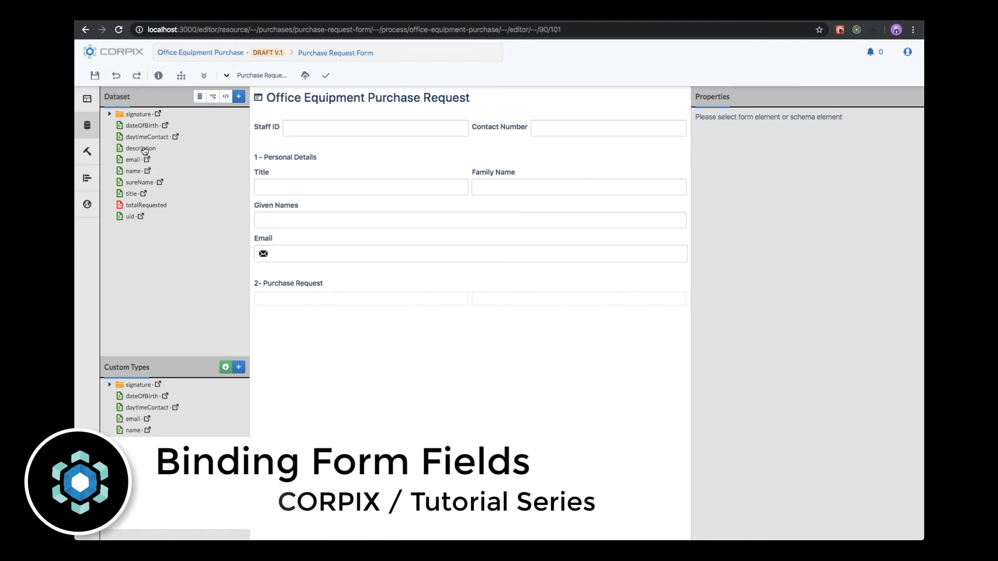
Try the description field as an input below the "2- Purchase Request" header with the text "too short", and delete that input.
left_click_drag(140, 149, 323, 307)
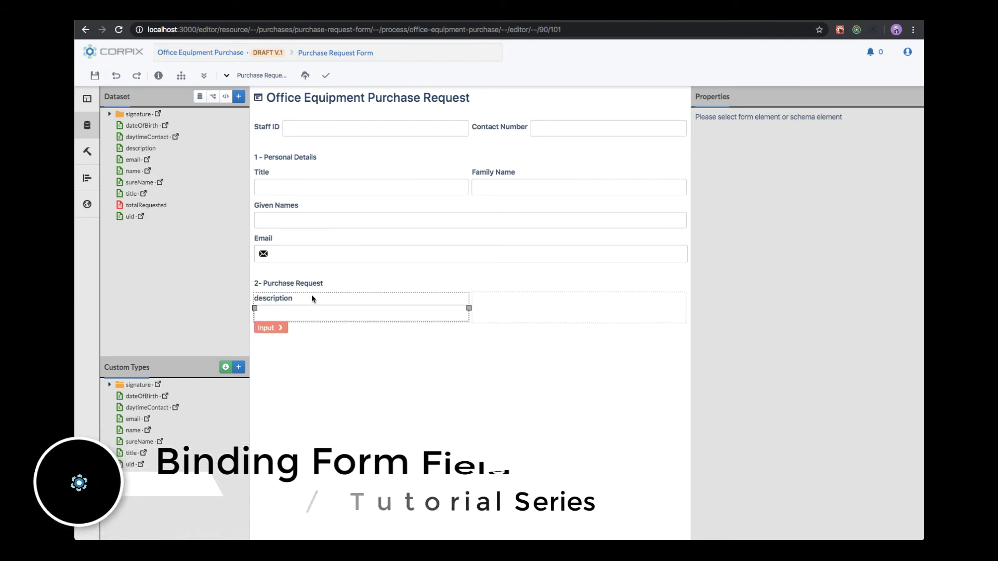
left_click(307, 314)
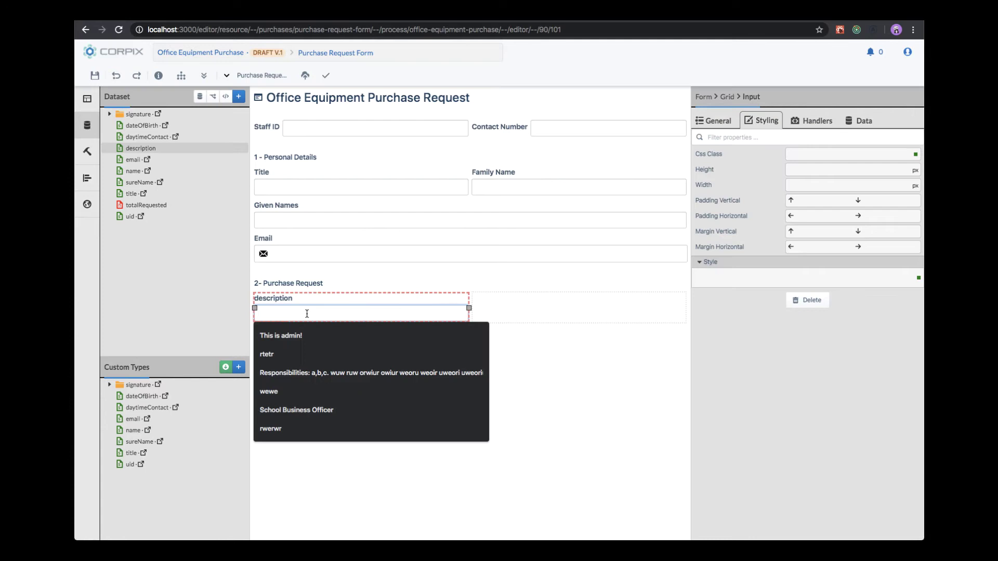
type("too short")
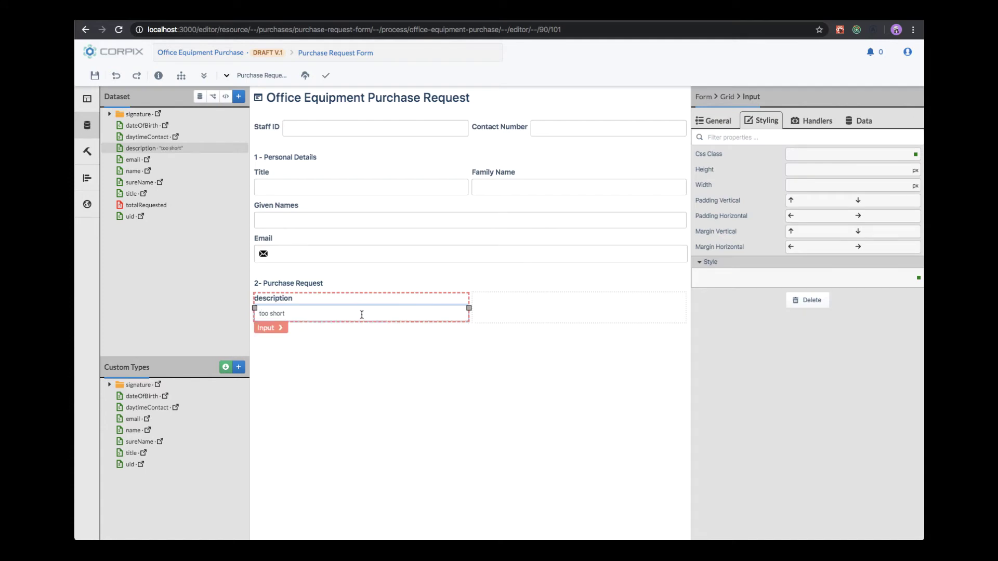
left_click(791, 304)
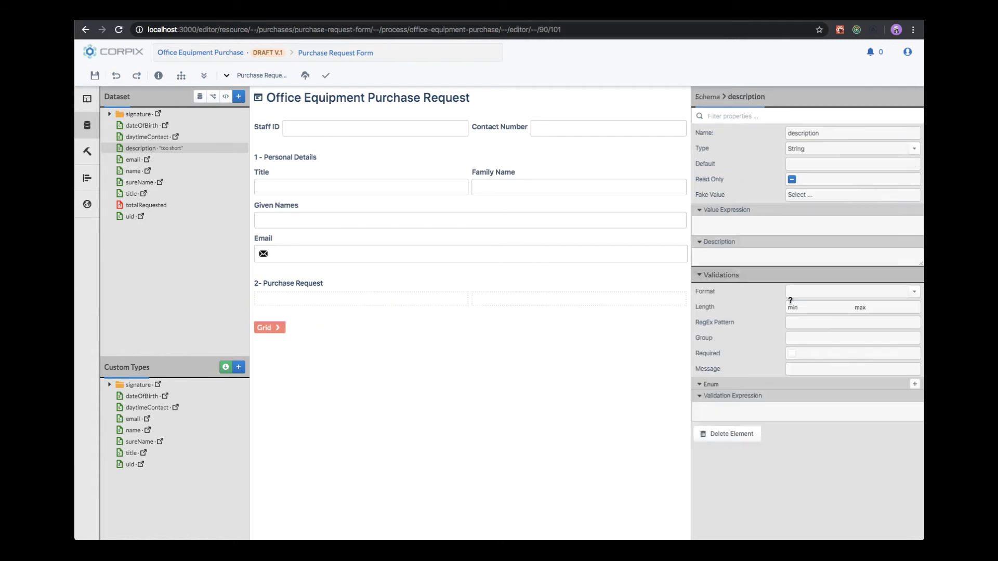
Try a Text Area below the "2- Purchase Request" header, delete it, and place a Rich Text Editor across both columns instead.
left_click(89, 153)
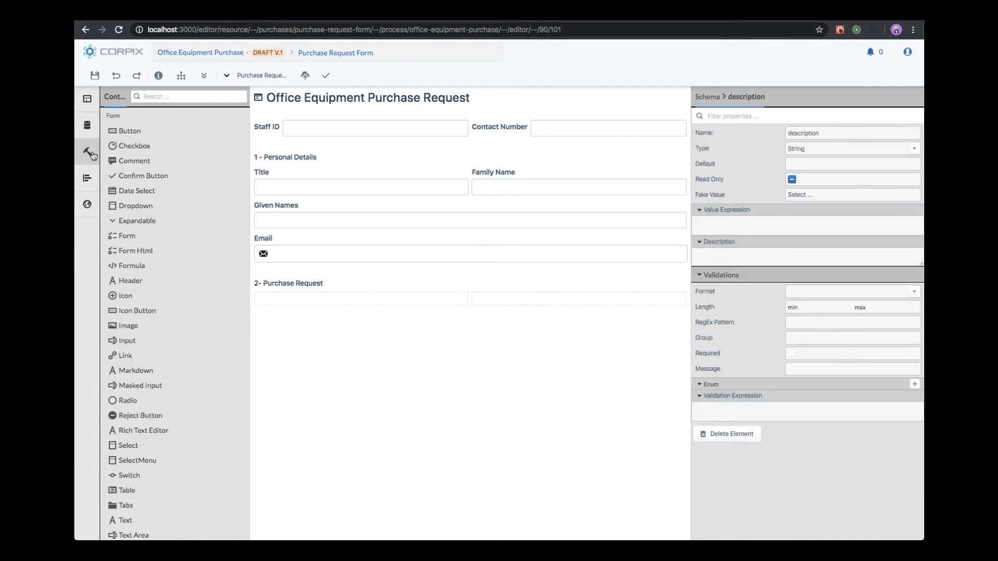
left_click(159, 99)
type("te")
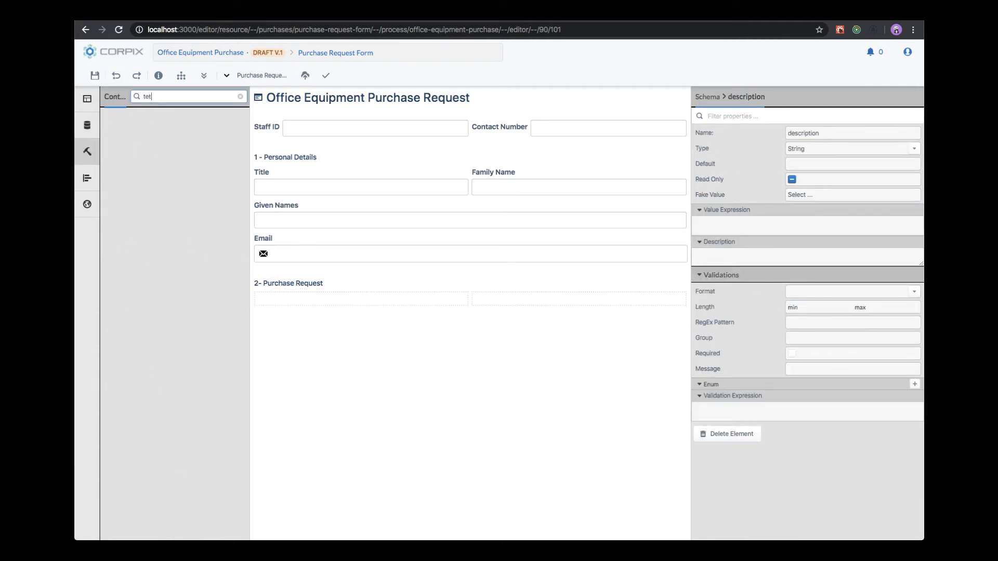
type("x")
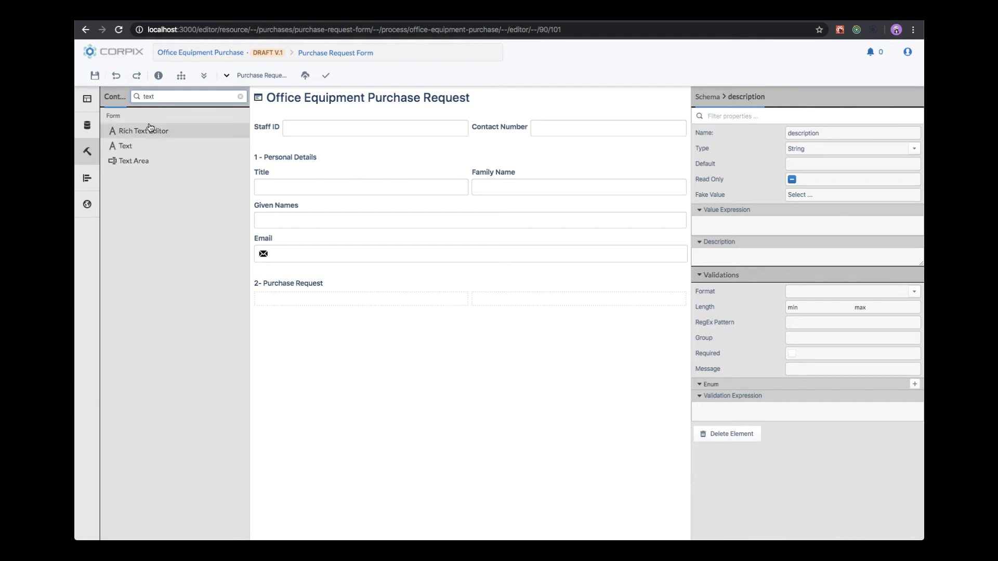
left_click_drag(127, 164, 318, 293)
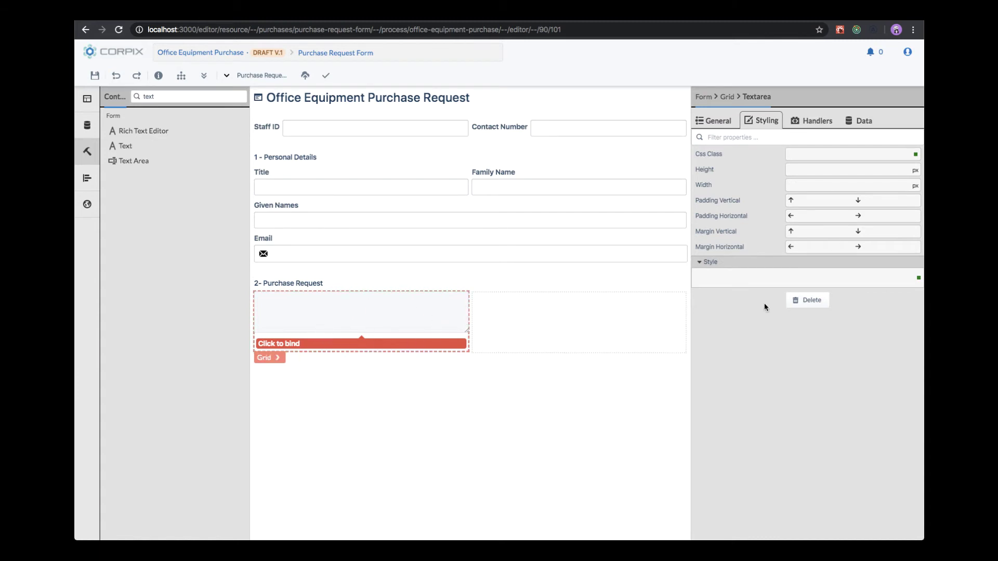
left_click(808, 300)
left_click_drag(156, 131, 311, 299)
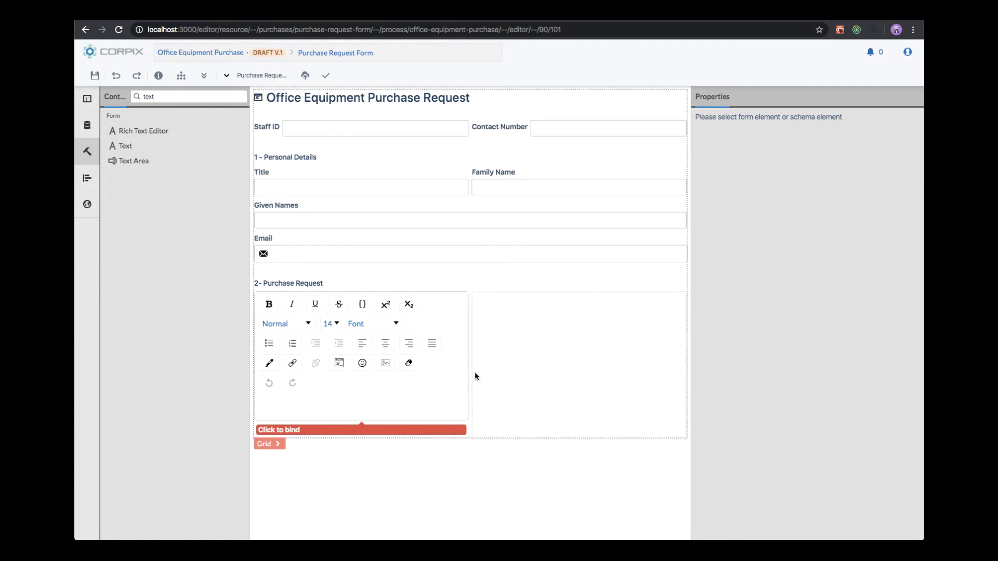
left_click_drag(467, 367, 686, 374)
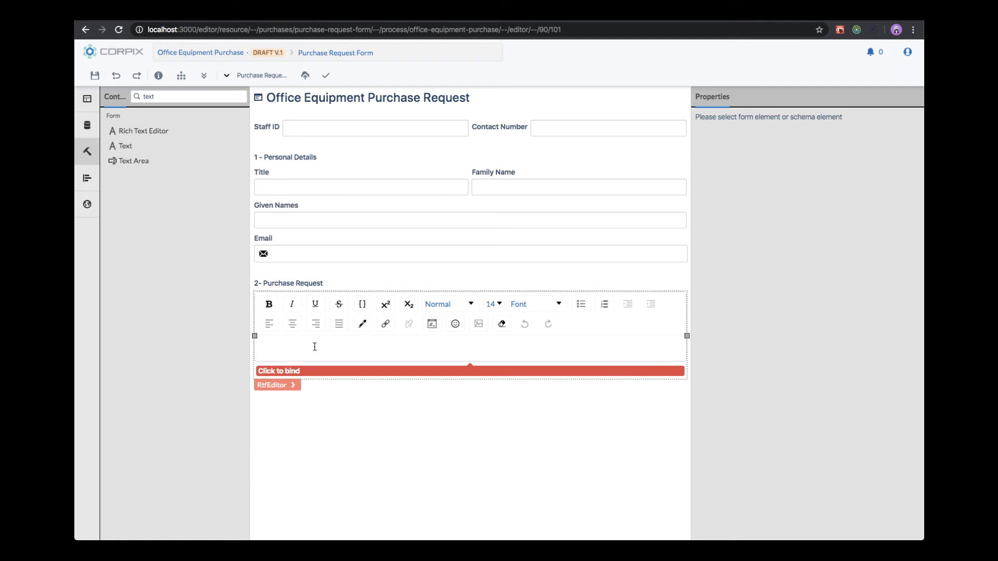
Bind the rich text editor to the description data source and extend its text to "too short .. not!".
left_click(290, 372)
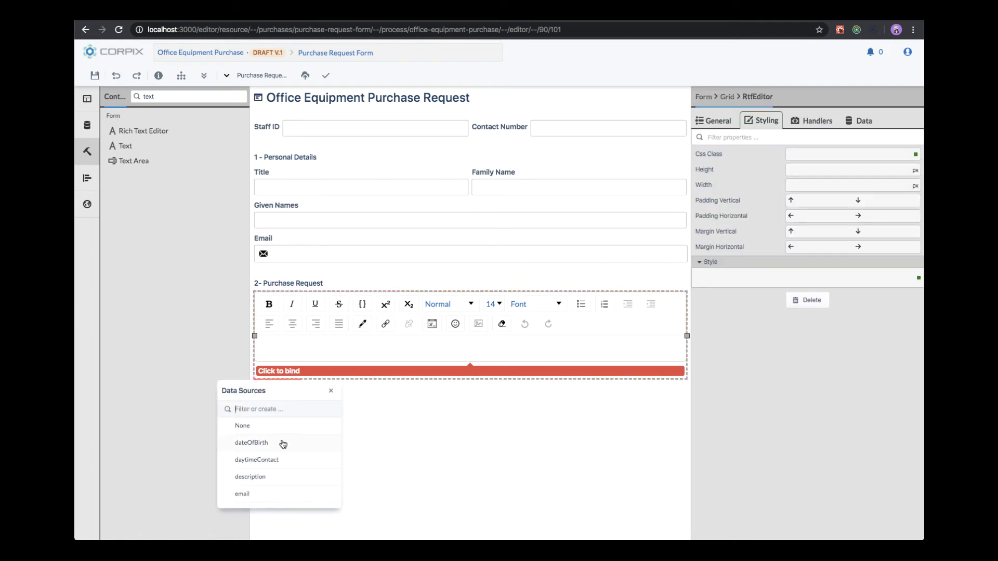
left_click(265, 477)
left_click(300, 349)
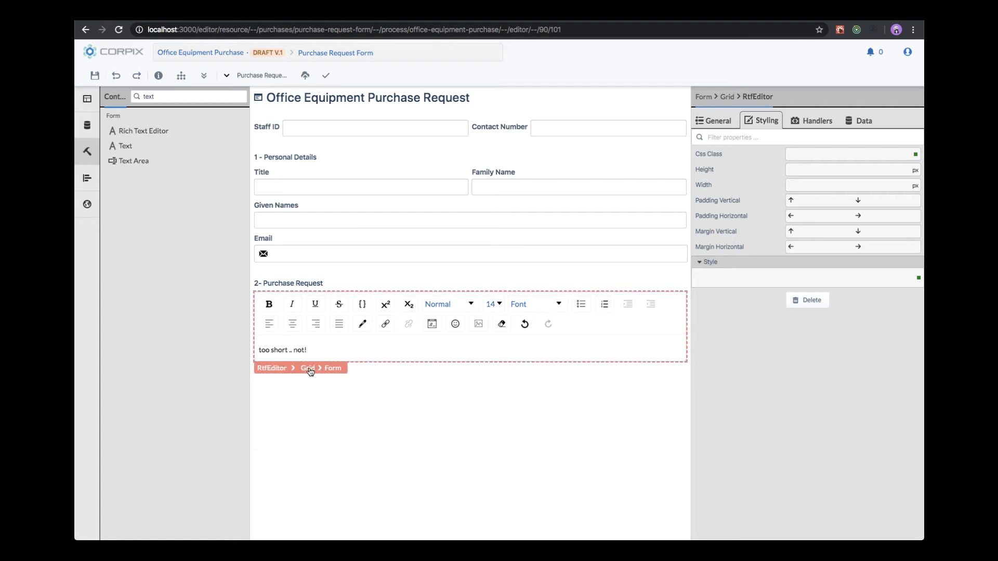
Increase the form grid's size to 9 rows.
left_click(310, 370)
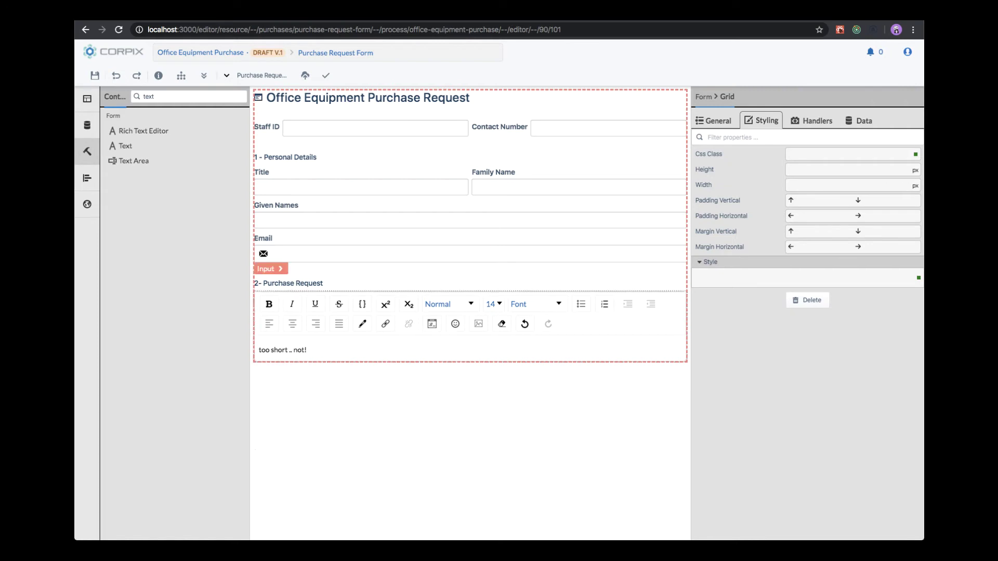
left_click(708, 123)
left_click(817, 314)
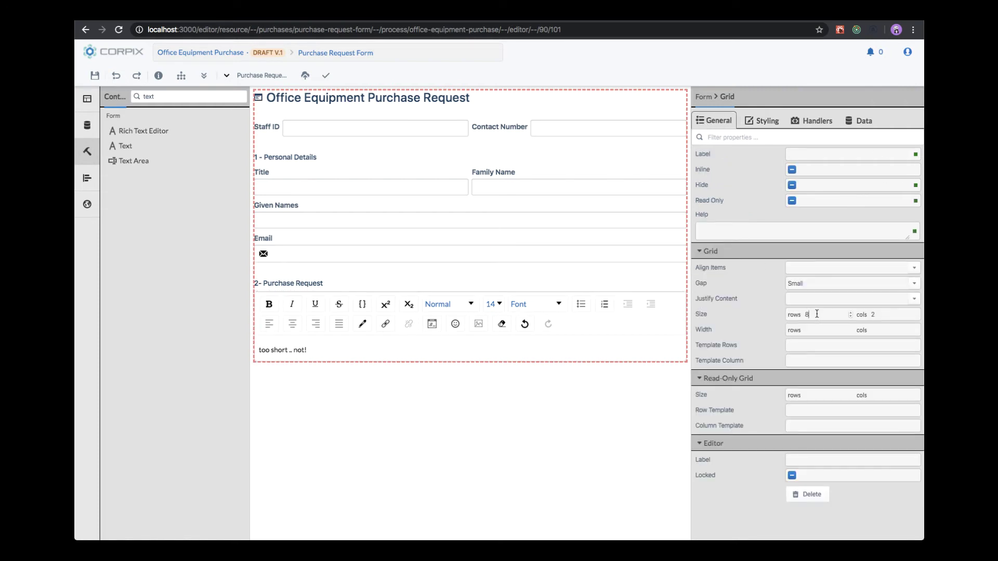
key("Up")
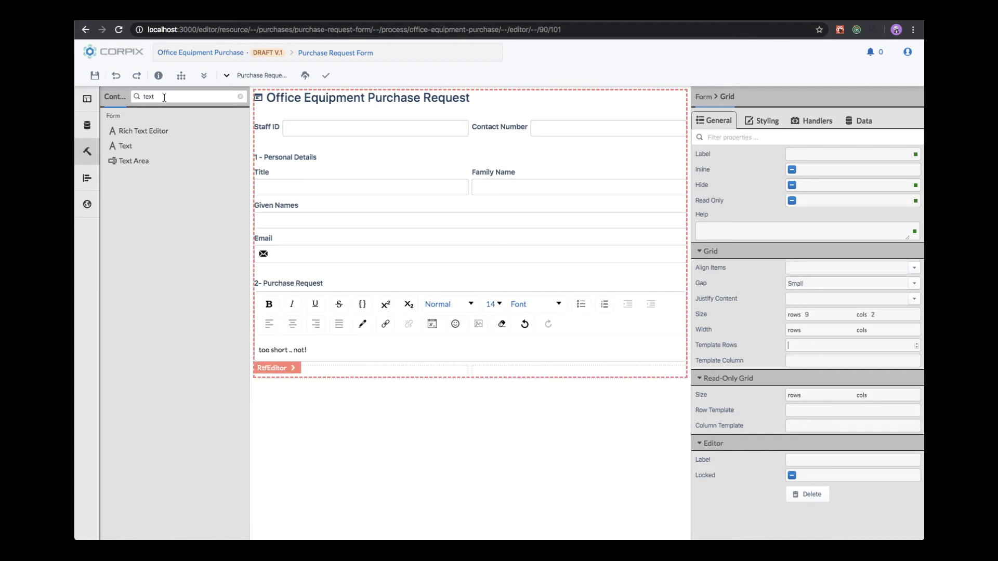
Place the totalRequested field in row 9 below the rich text editor and label it "Total Requested".
double_click(234, 96)
type("i")
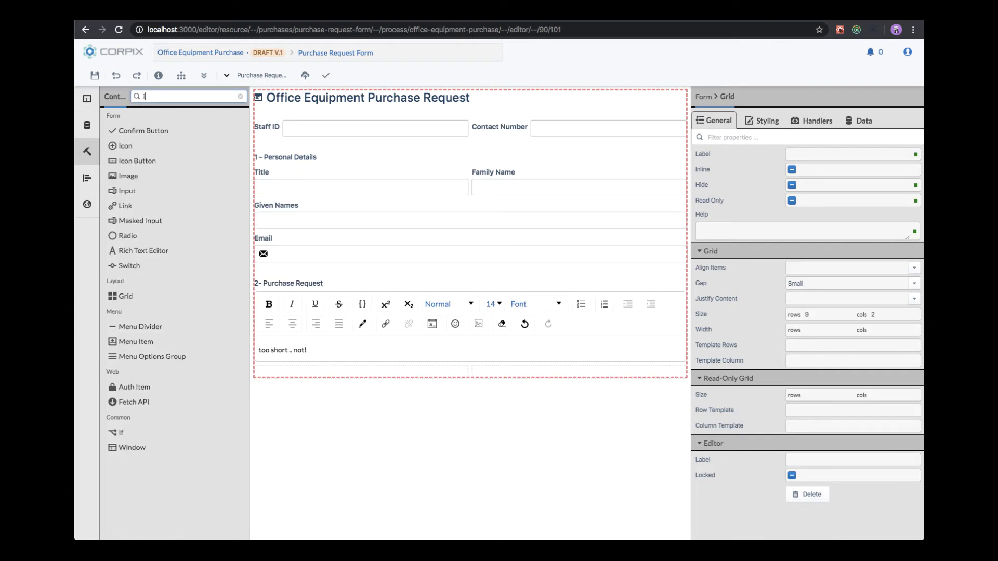
left_click(90, 129)
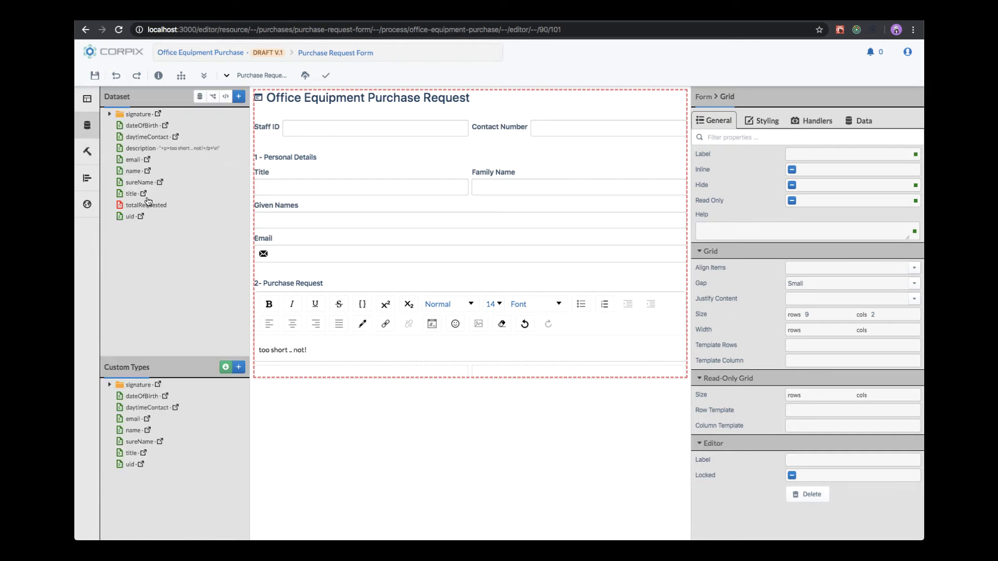
left_click_drag(145, 205, 323, 369)
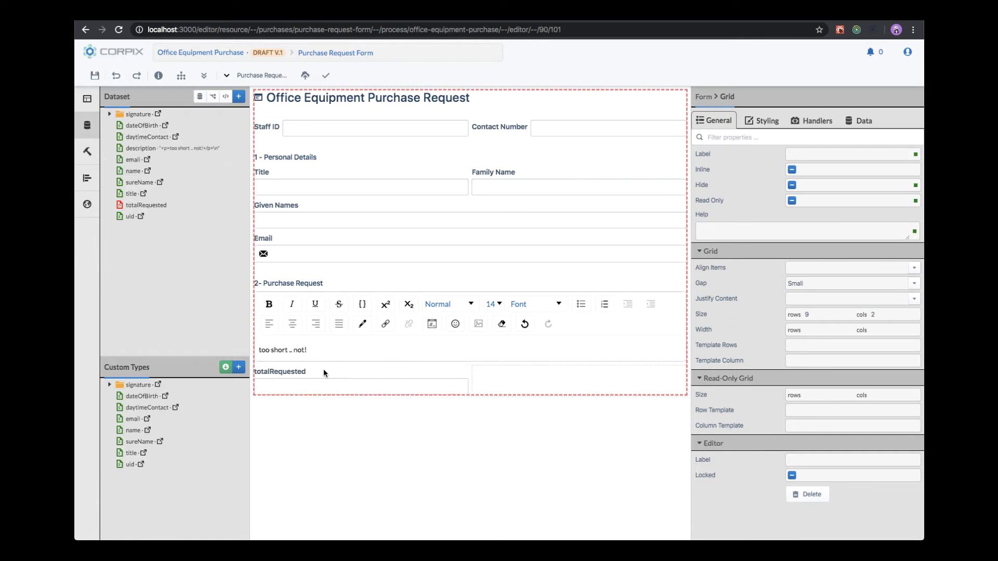
left_click(326, 370)
left_click(826, 154)
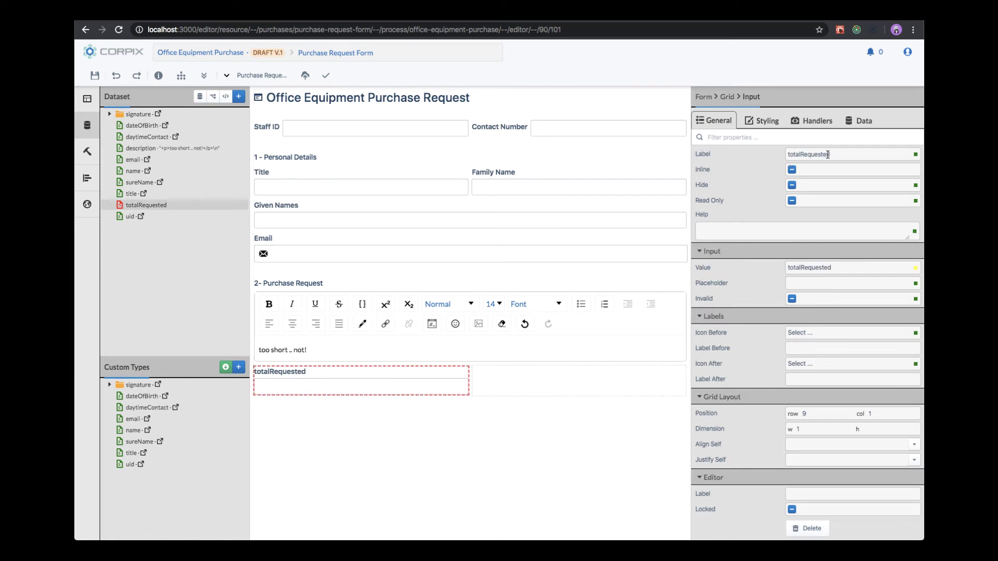
key("ctrl+a")
type("Total Requested")
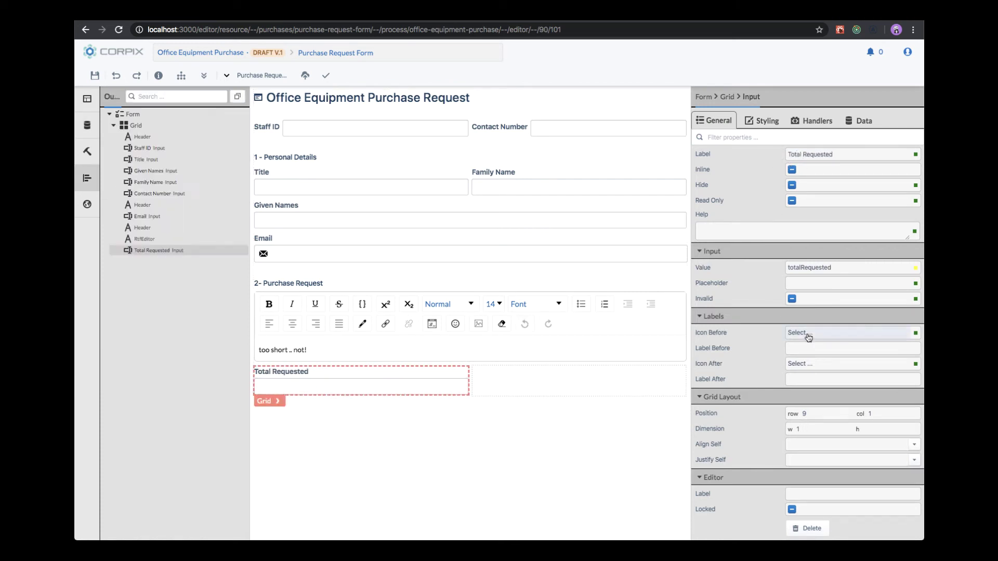
Put a dollar icon before the Total Requested input and open the field's data properties.
left_click(806, 333)
type("dol")
left_click(814, 368)
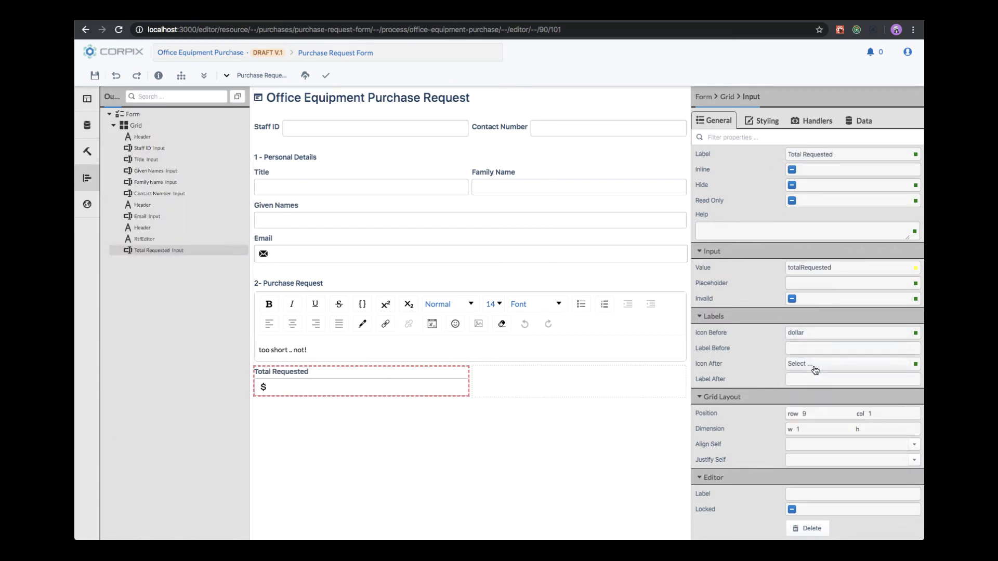
left_click(861, 121)
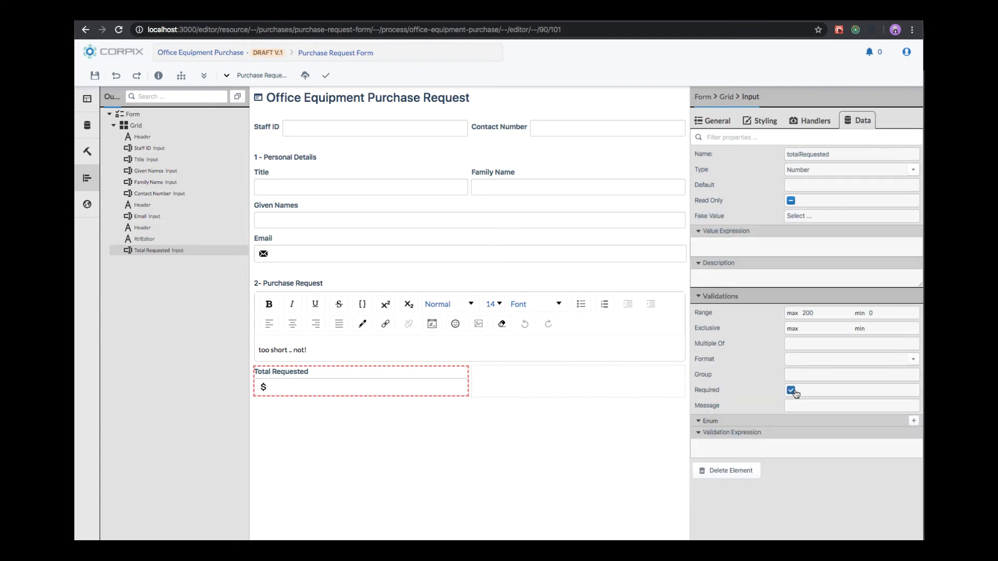
Make the rich text editor's description field required.
left_click(358, 350)
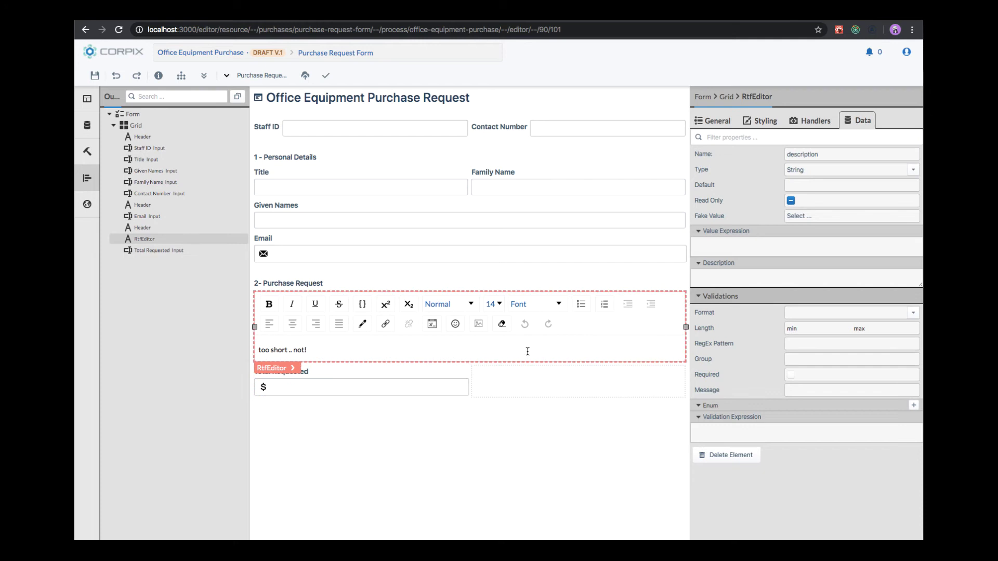
left_click(791, 375)
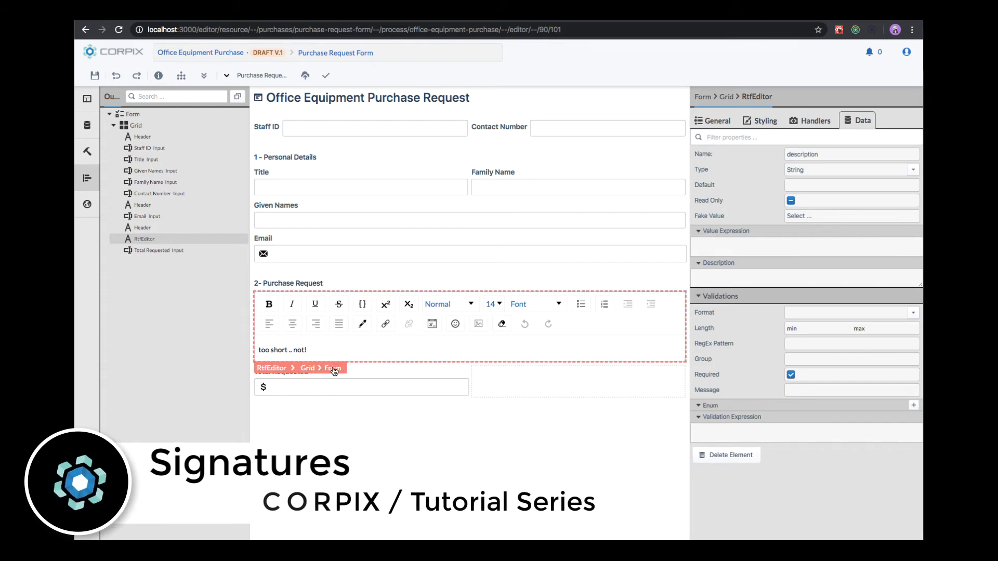
Add a signature labelled "Staff Signature" to the whole form and bind it to the signature data source.
left_click(332, 368)
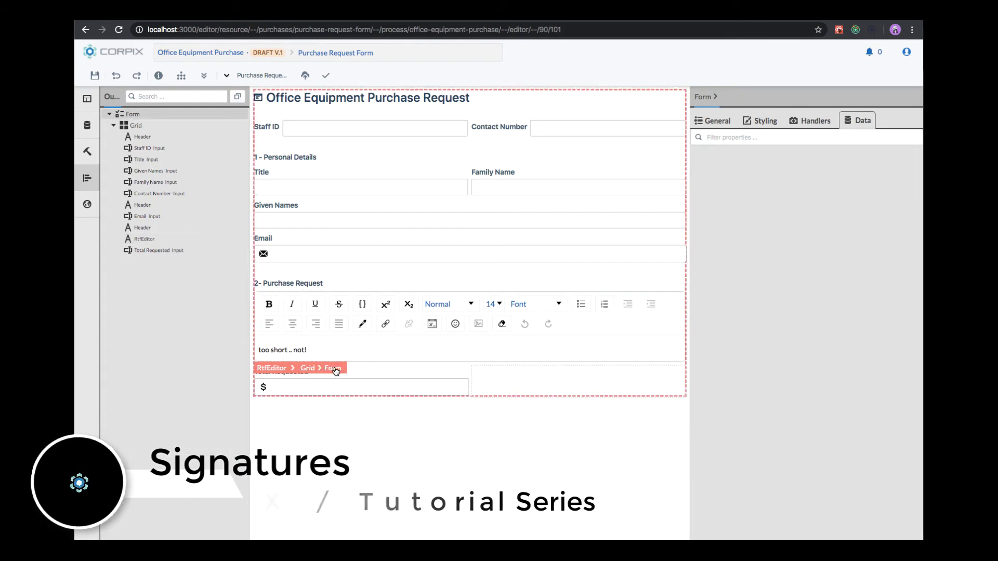
left_click(716, 121)
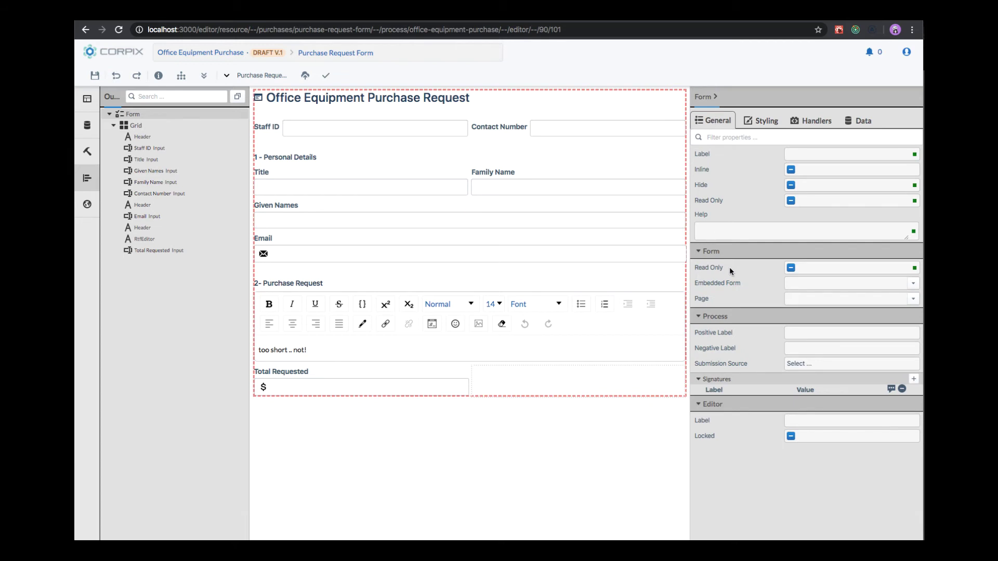
left_click(914, 379)
left_click(733, 404)
type("Staff Signature")
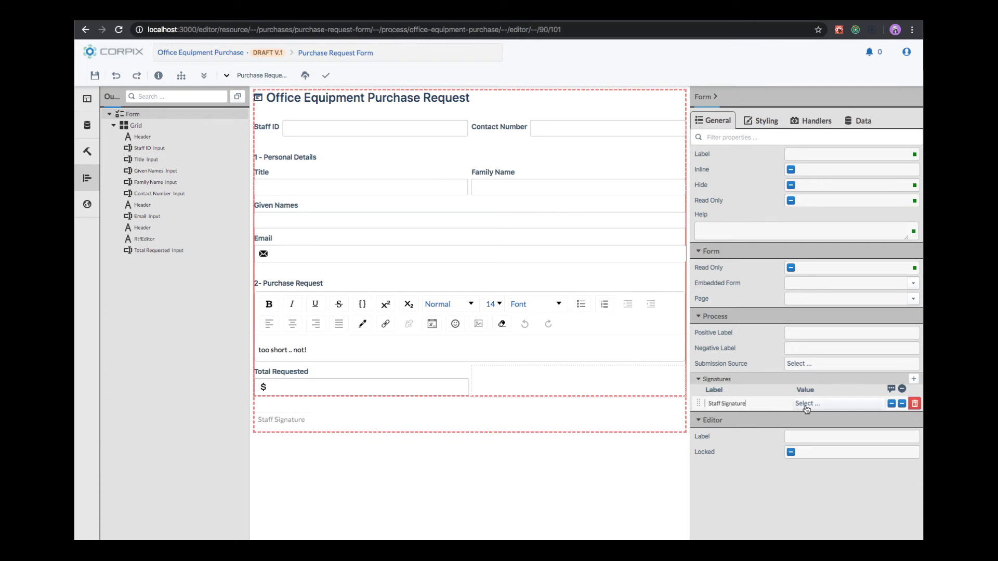
left_click(806, 405)
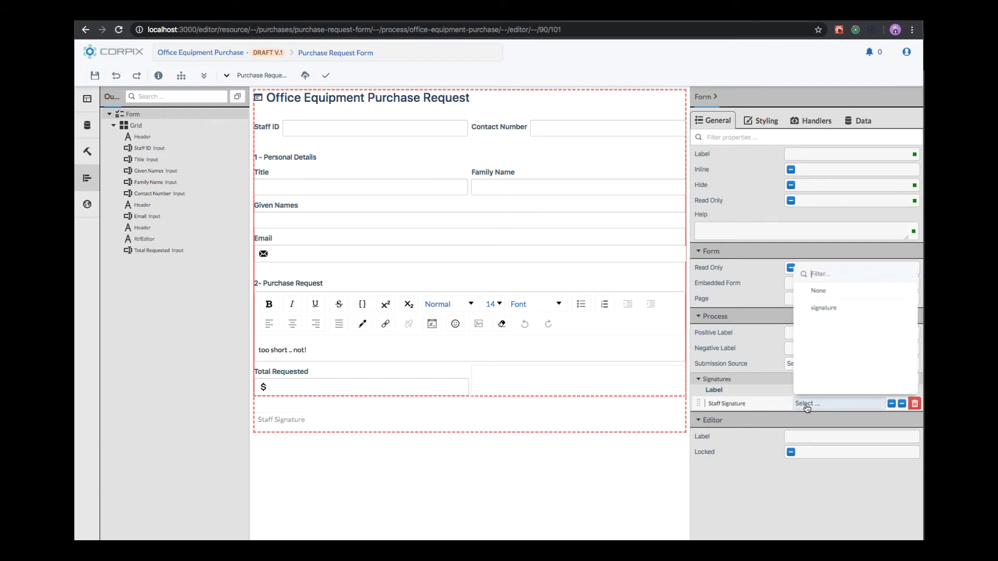
left_click(824, 309)
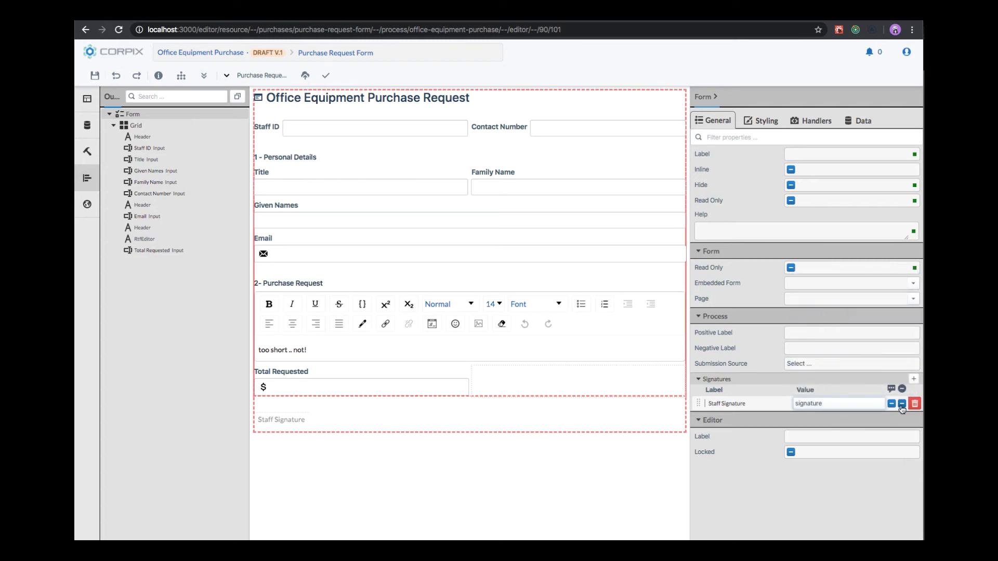
Set the form's CSS class to wsu and save the form.
left_click(753, 125)
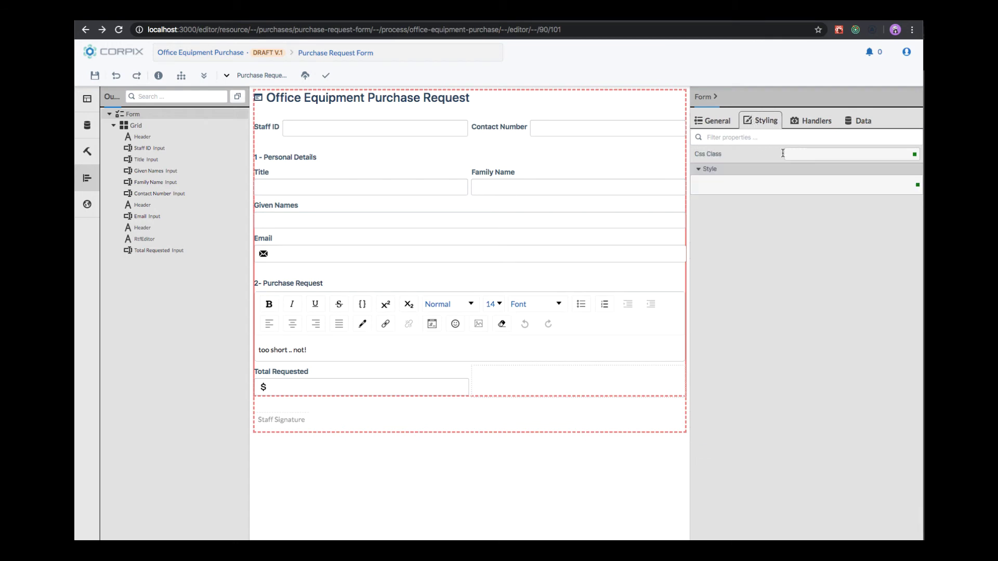
type("wsu")
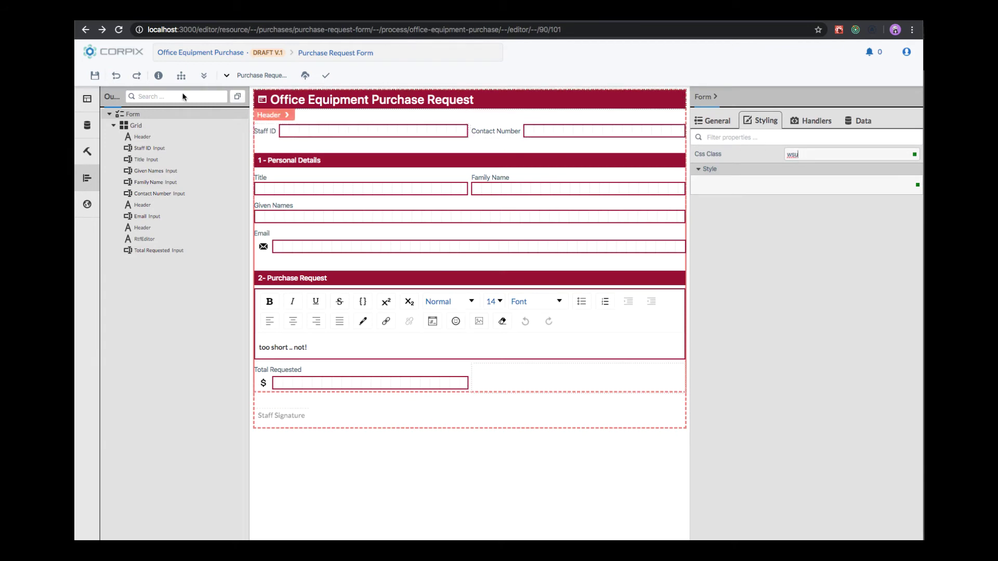
left_click(96, 76)
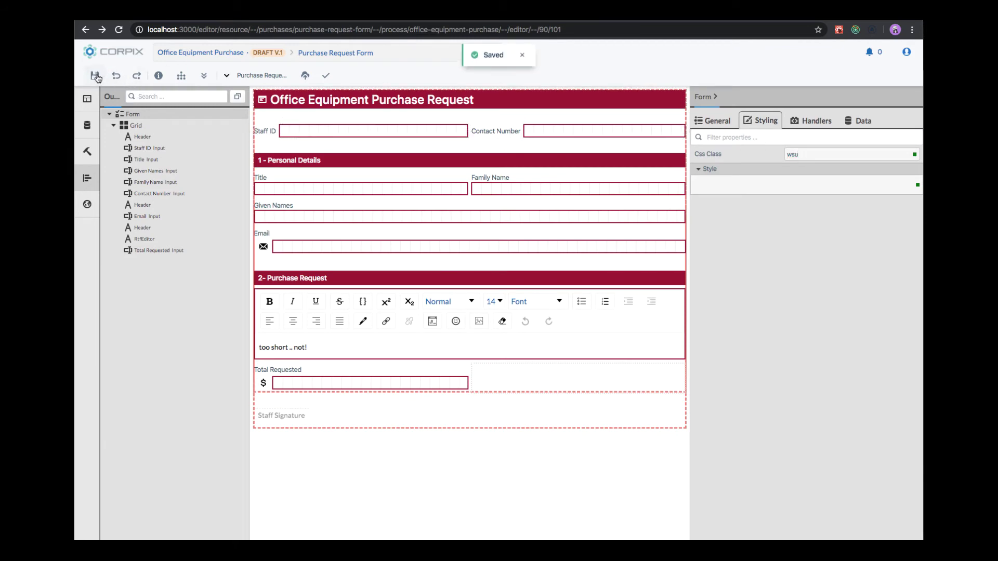
Open the process diagram with its text description shown and append a "Submit Purchase Request" task directly below the start event.
left_click(182, 77)
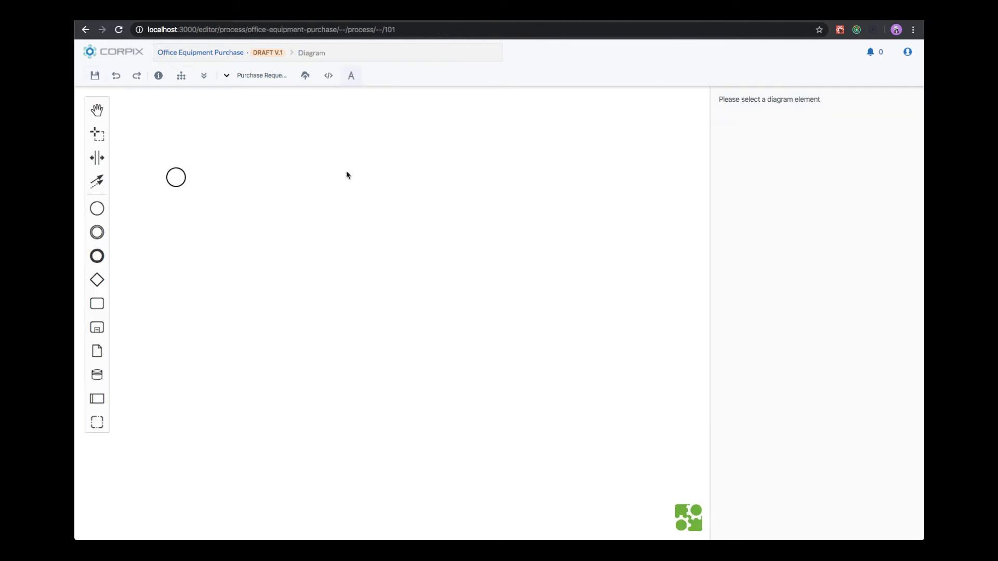
left_click(352, 77)
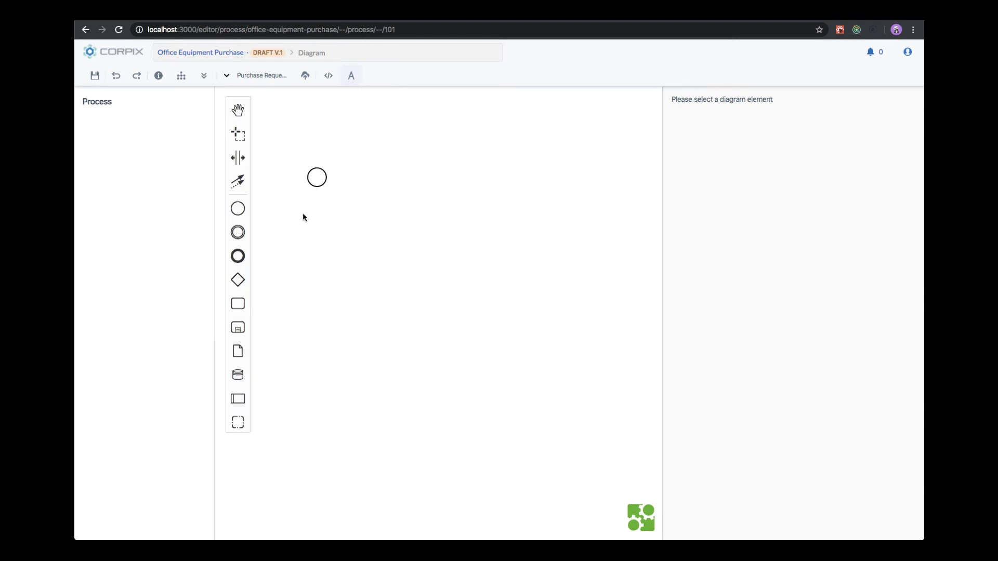
left_click(318, 179)
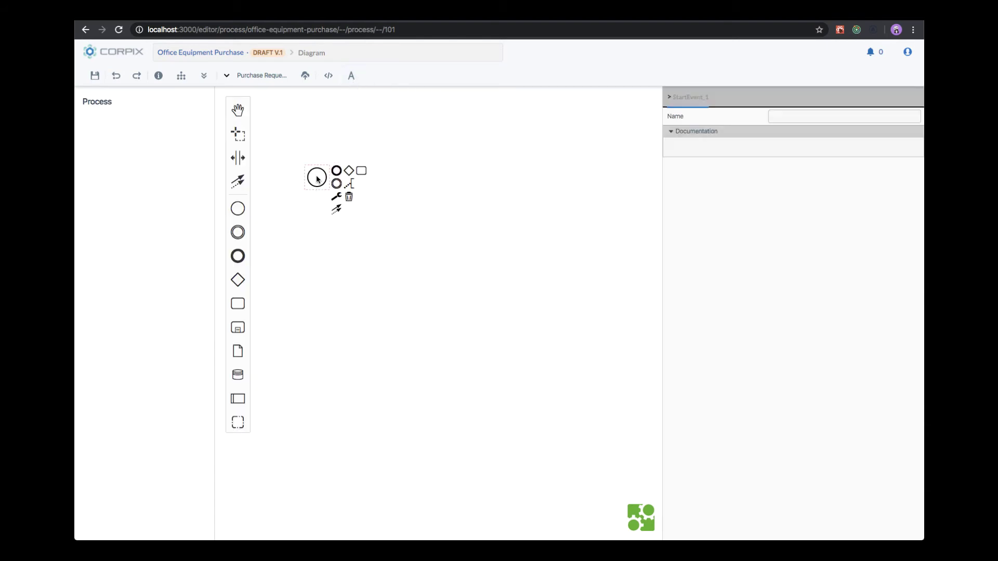
left_click(361, 172)
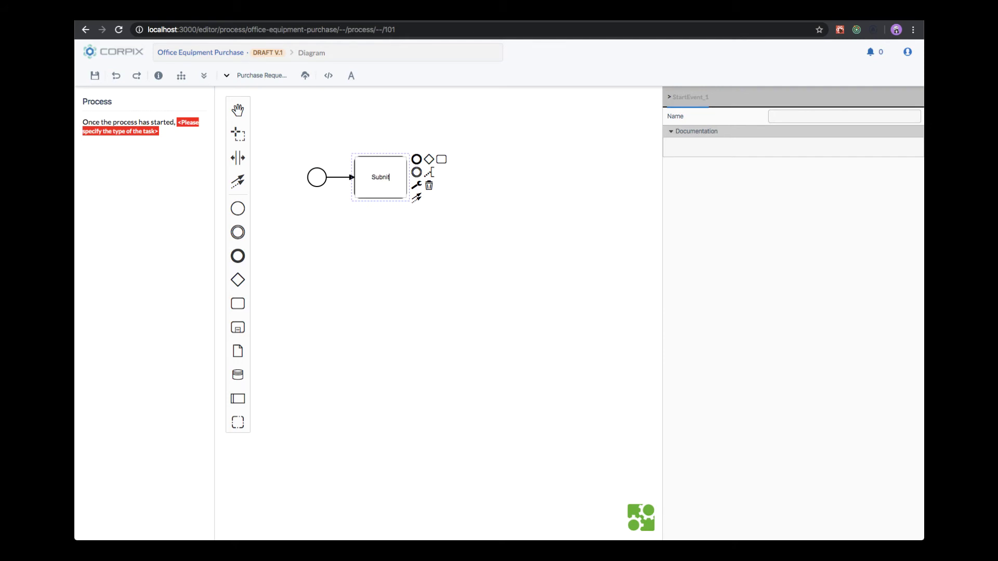
key("BackSpace")
key("BackSpace")
type("mit Purchase Request")
left_click(389, 211)
left_click_drag(383, 185, 317, 227)
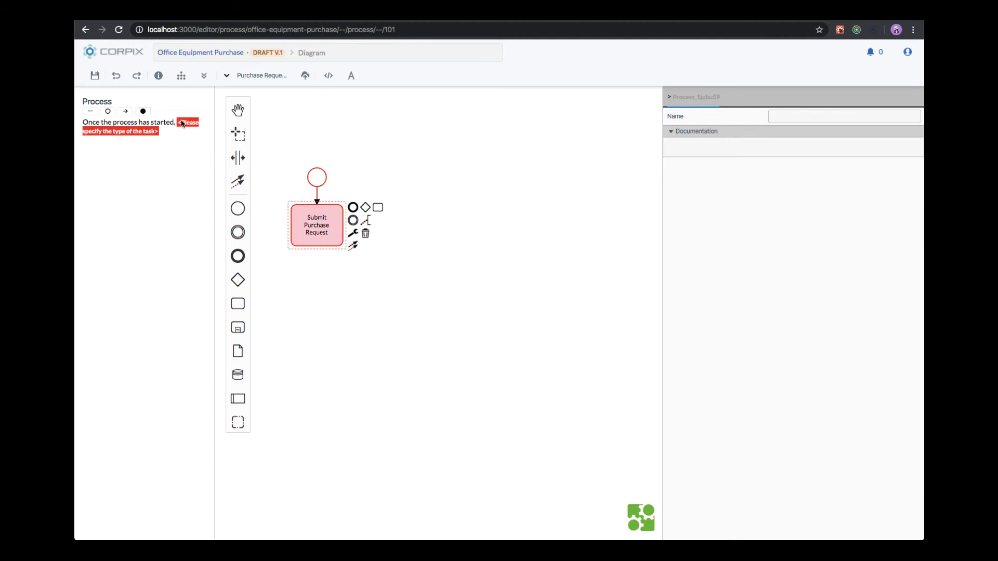
Turn the Submit Purchase Request task into a User Task and set its player's process user to Process Owner.
left_click(354, 235)
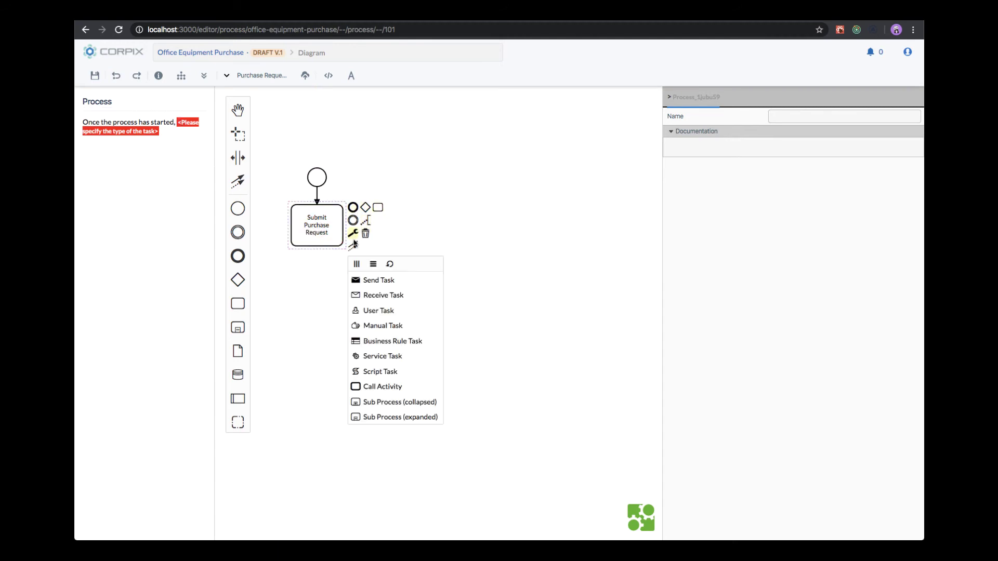
left_click(388, 315)
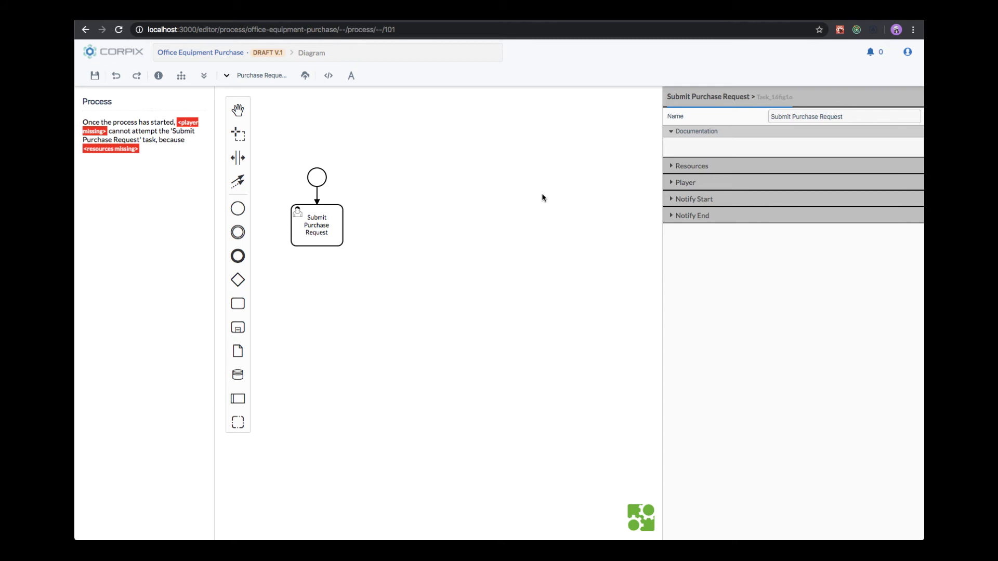
left_click(672, 182)
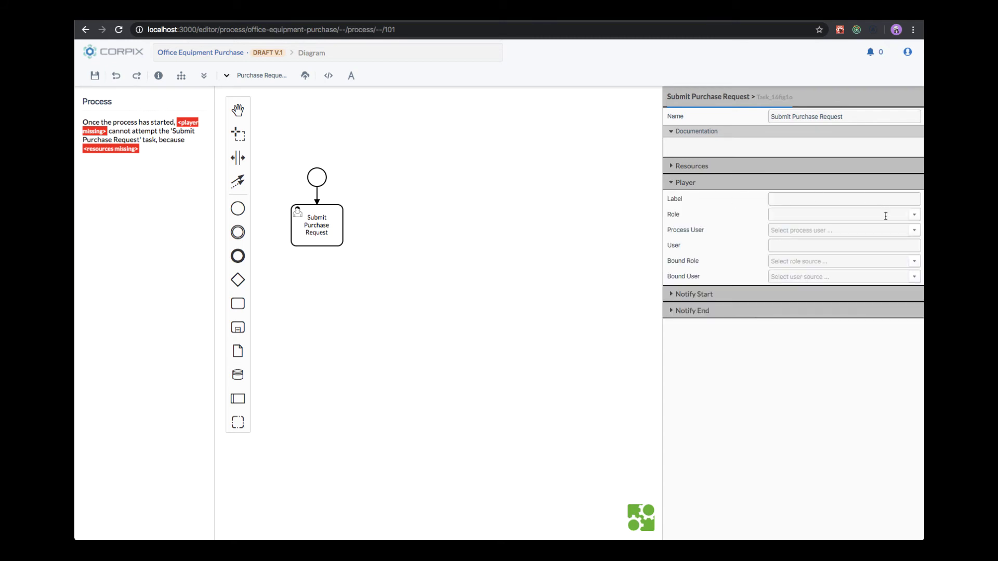
left_click(914, 231)
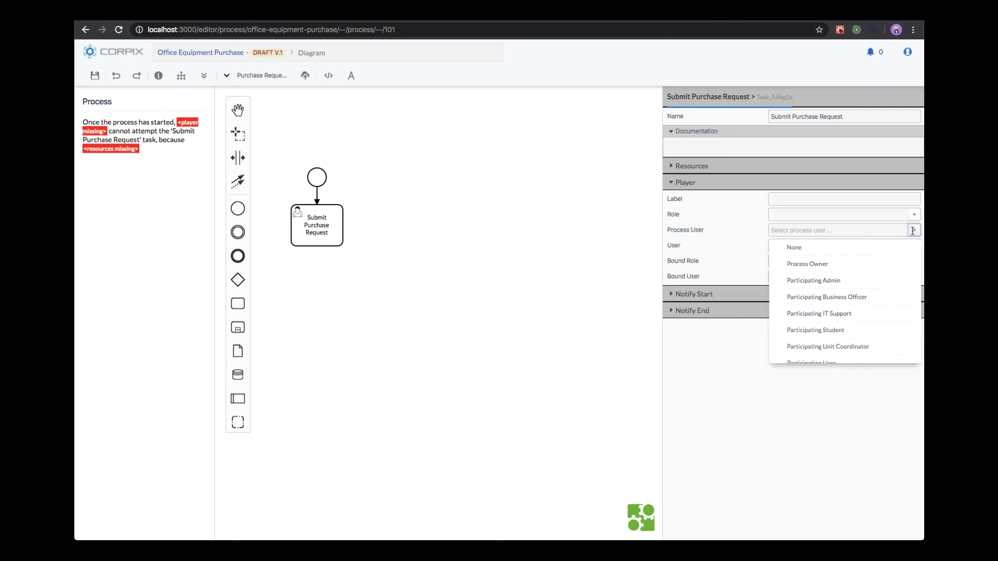
left_click(807, 266)
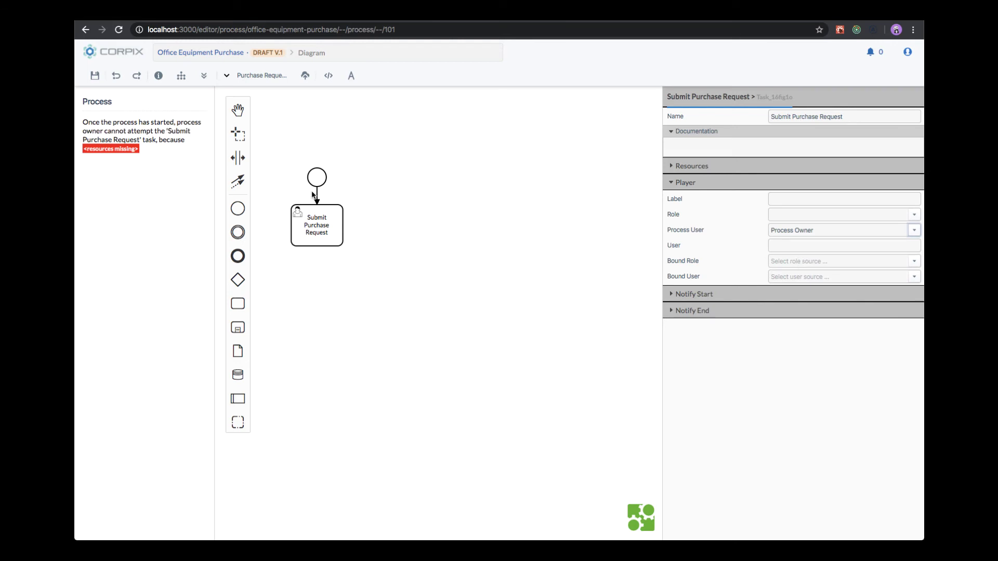
left_click(671, 183)
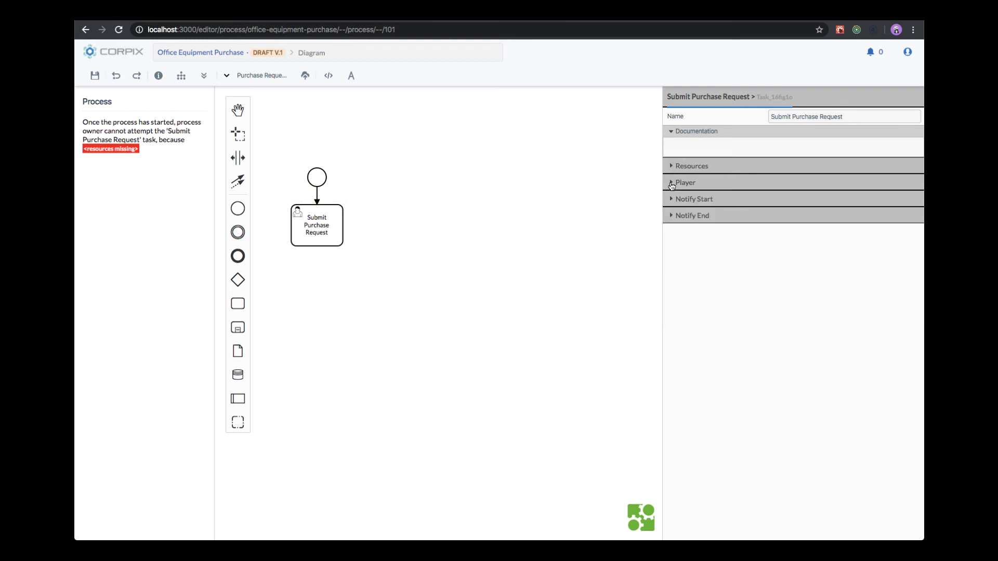
Add the Purchase Request Form as the task's form resource with action Sign and signature field signature, and save the diagram.
left_click(672, 166)
left_click(914, 180)
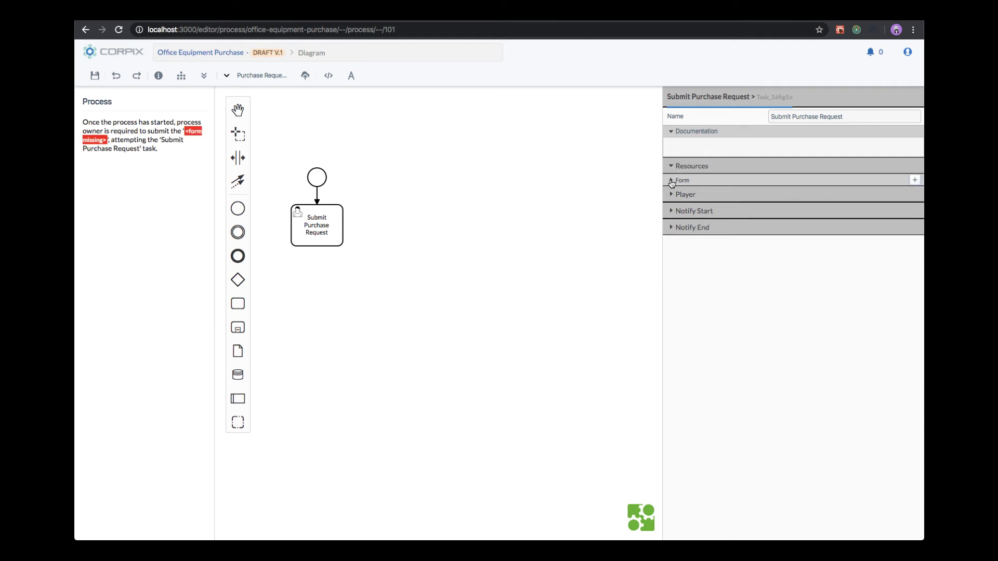
left_click(674, 181)
left_click(685, 204)
left_click(705, 213)
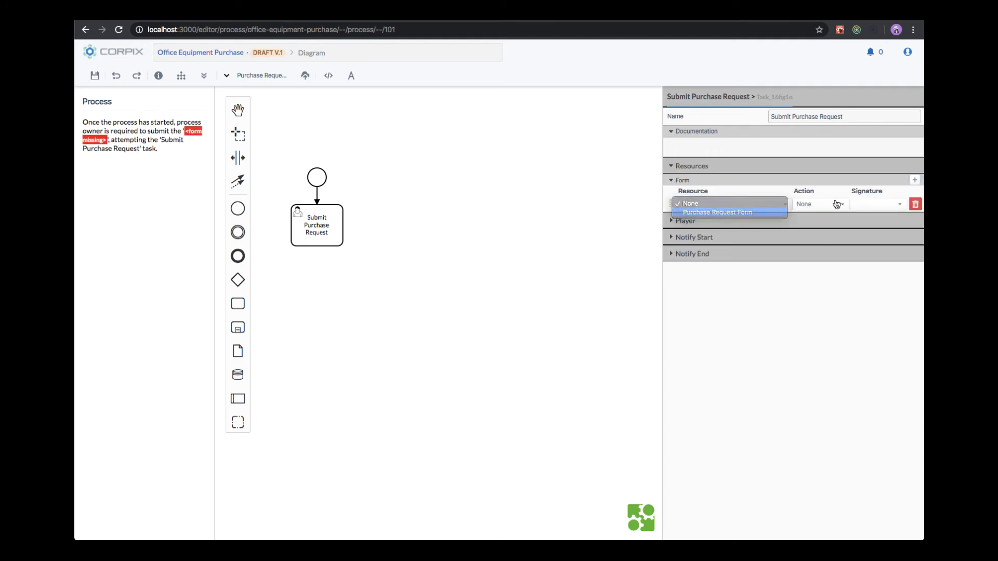
left_click(841, 204)
left_click(818, 222)
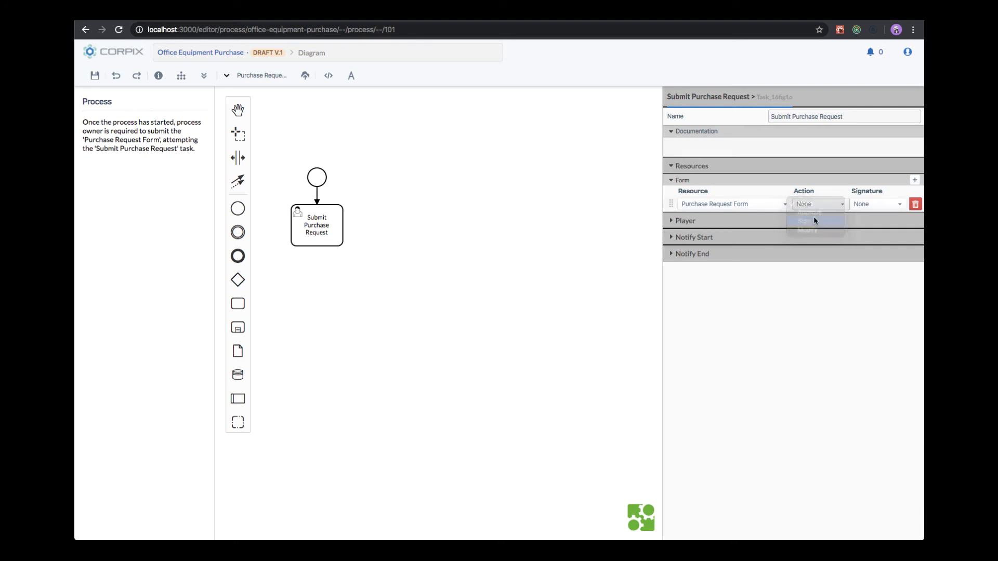
left_click(873, 206)
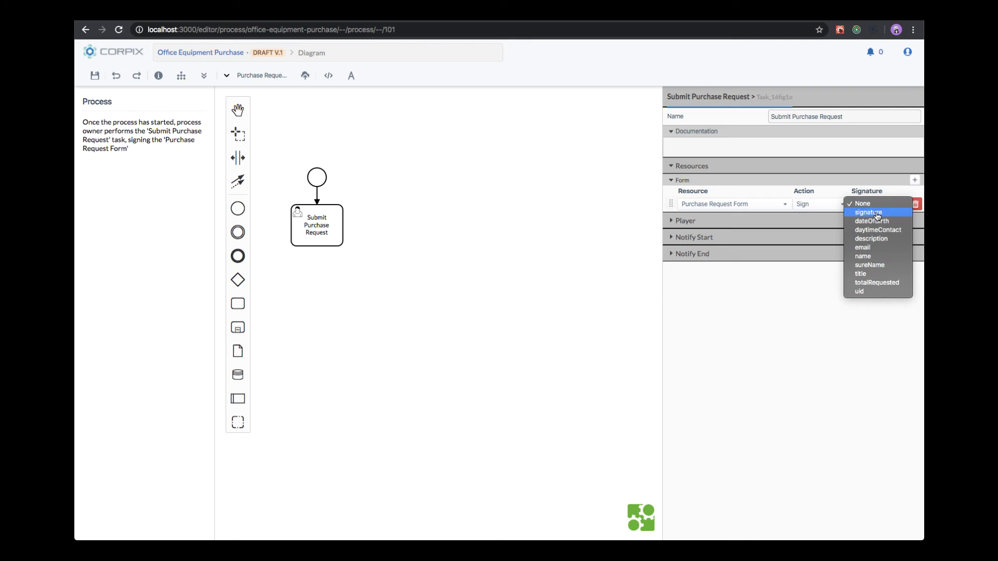
left_click(877, 217)
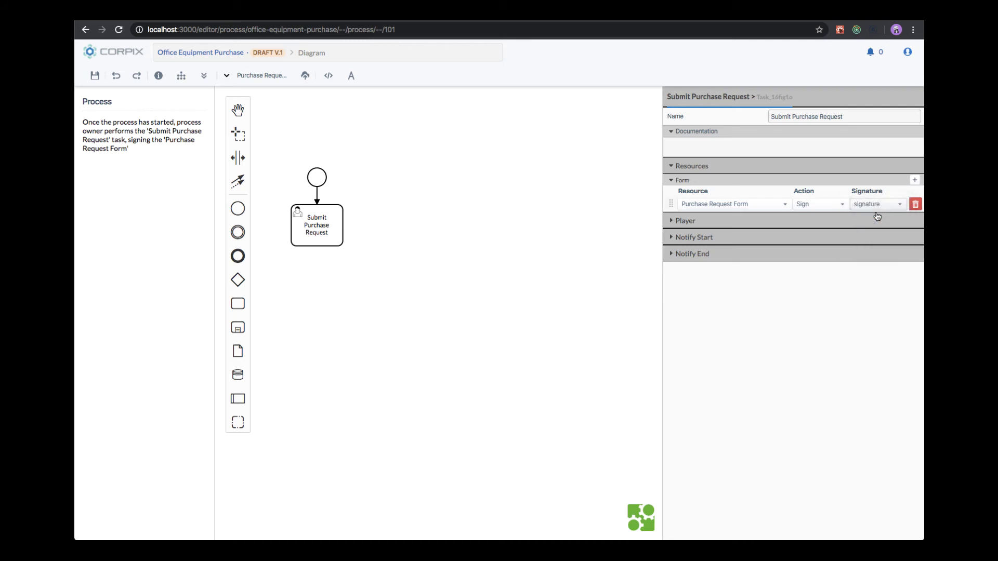
left_click(95, 78)
Append an end event to the Submit Purchase Request task and place it directly below the task.
left_click(334, 239)
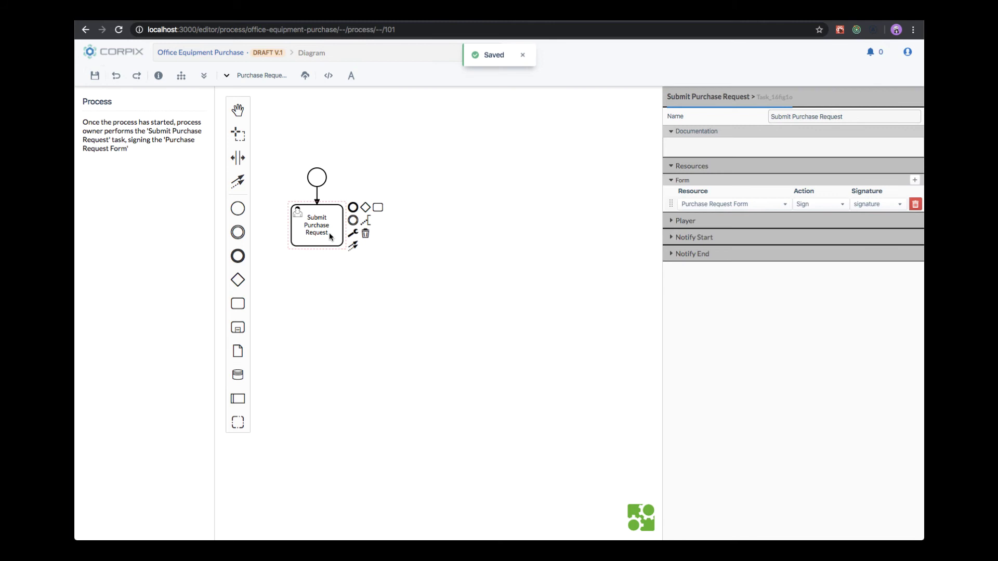
left_click(353, 209)
left_click_drag(380, 225, 315, 269)
Set the task's end notification to a Custom Email for the Business Officer role with the Purchase Request Form, and save the diagram.
left_click(338, 238)
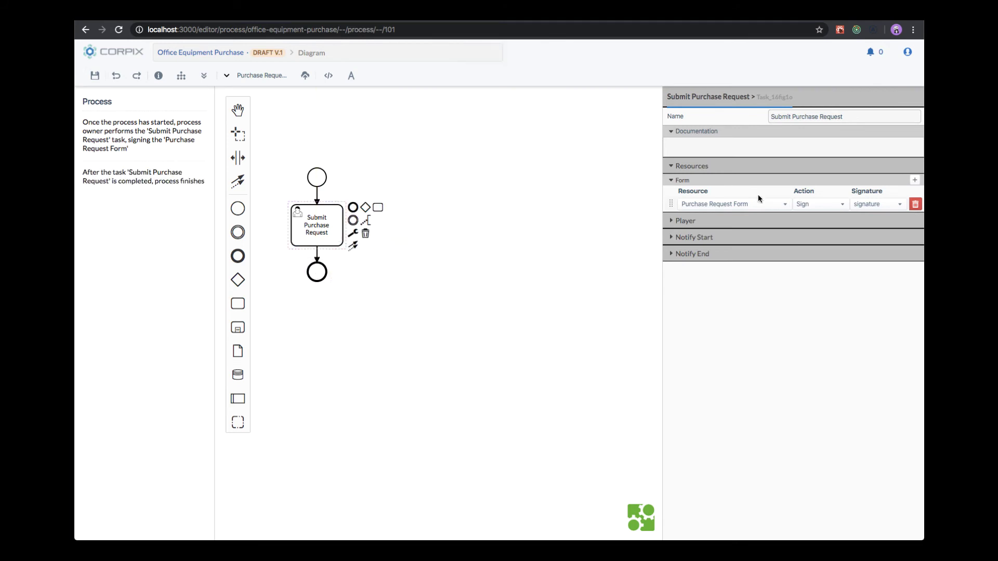
left_click(671, 168)
left_click(671, 216)
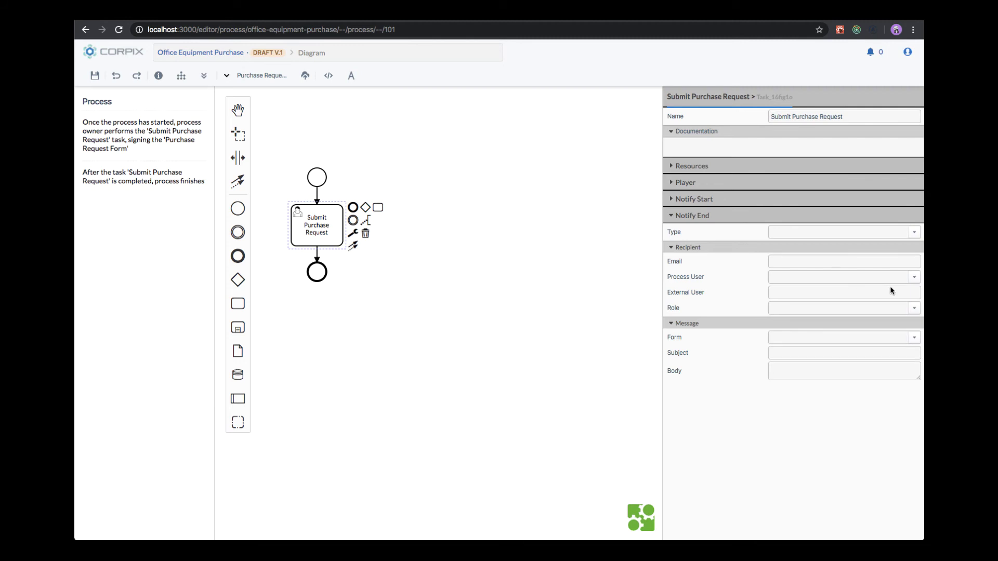
left_click(914, 308)
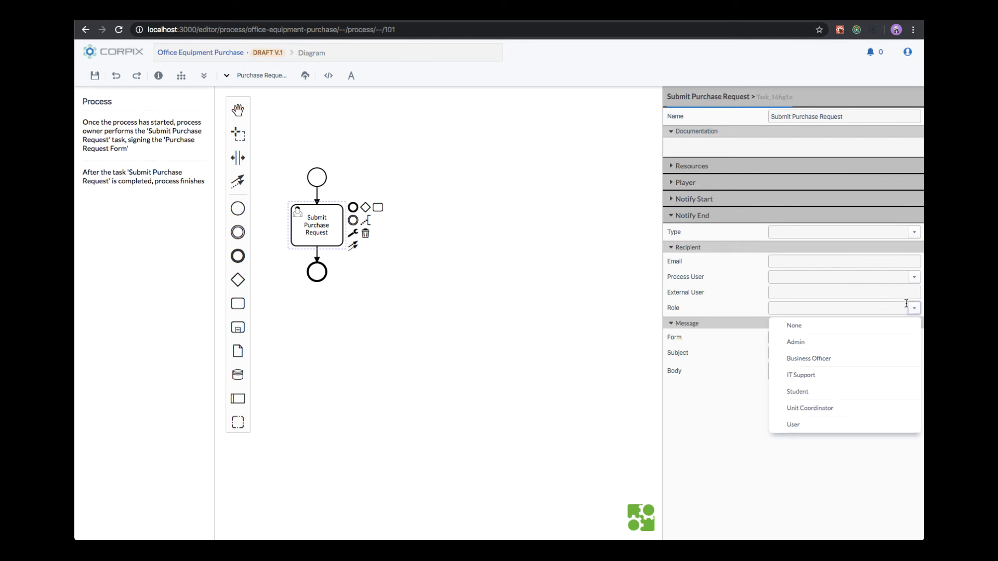
left_click(829, 359)
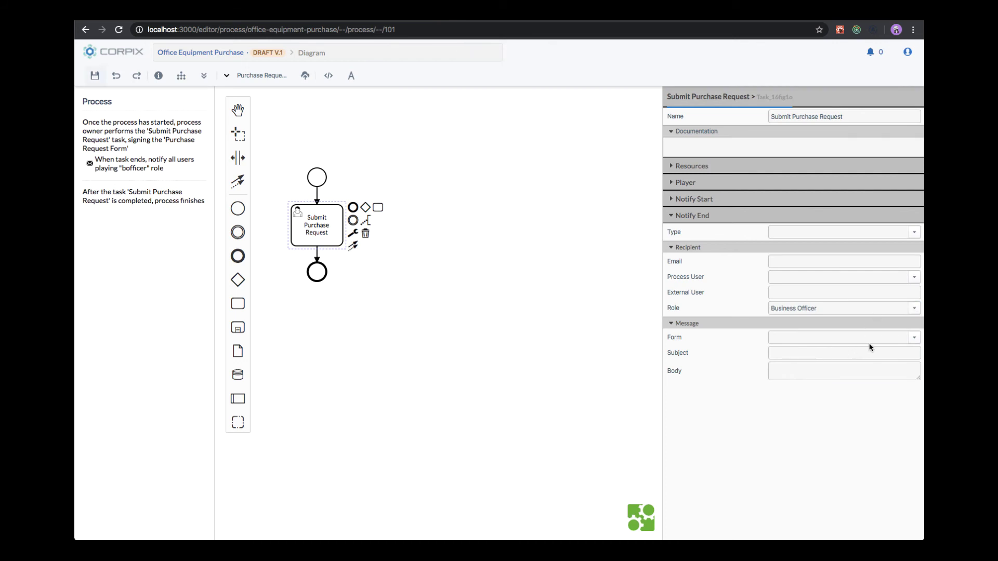
left_click(916, 338)
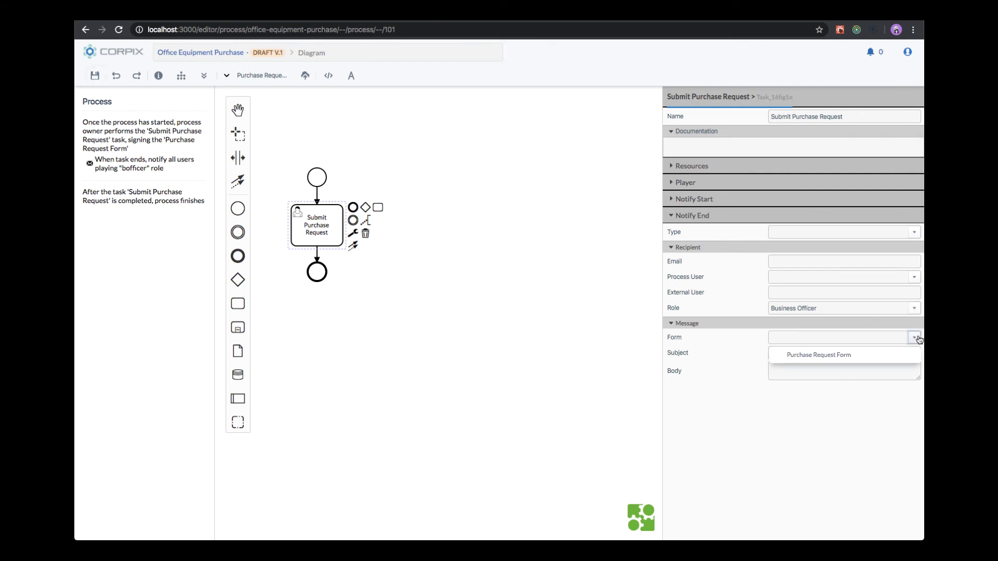
left_click(833, 358)
left_click(911, 233)
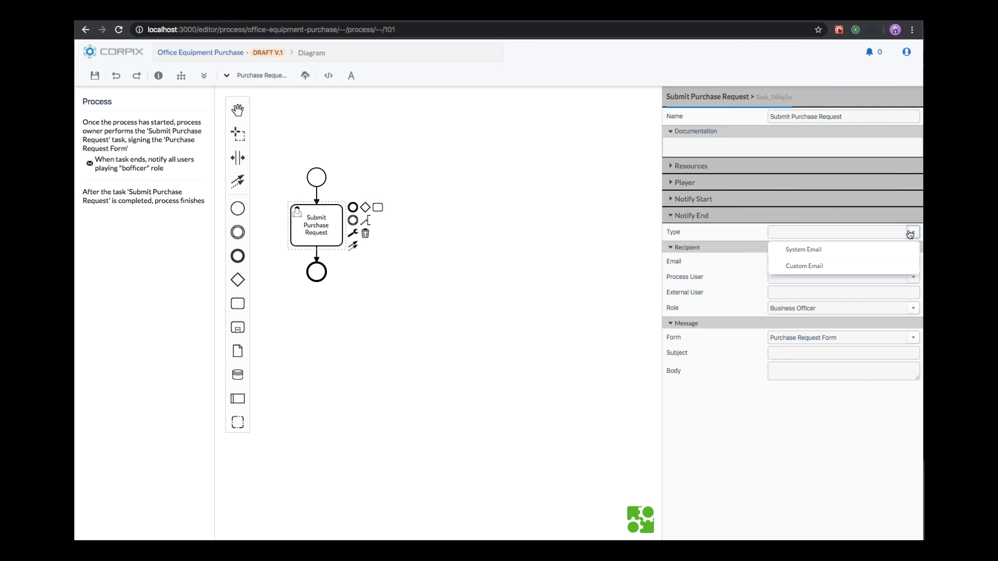
left_click(814, 267)
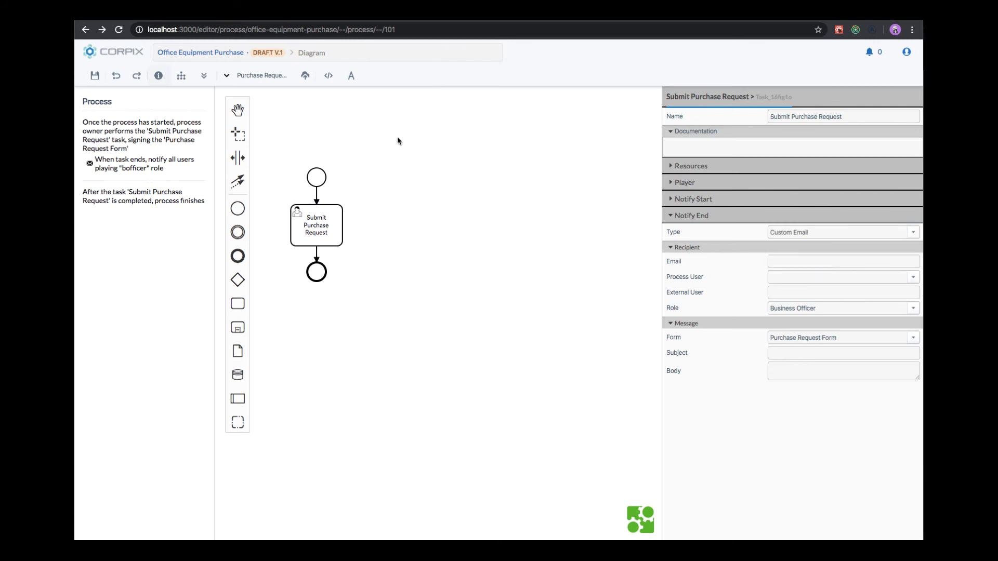
left_click(96, 76)
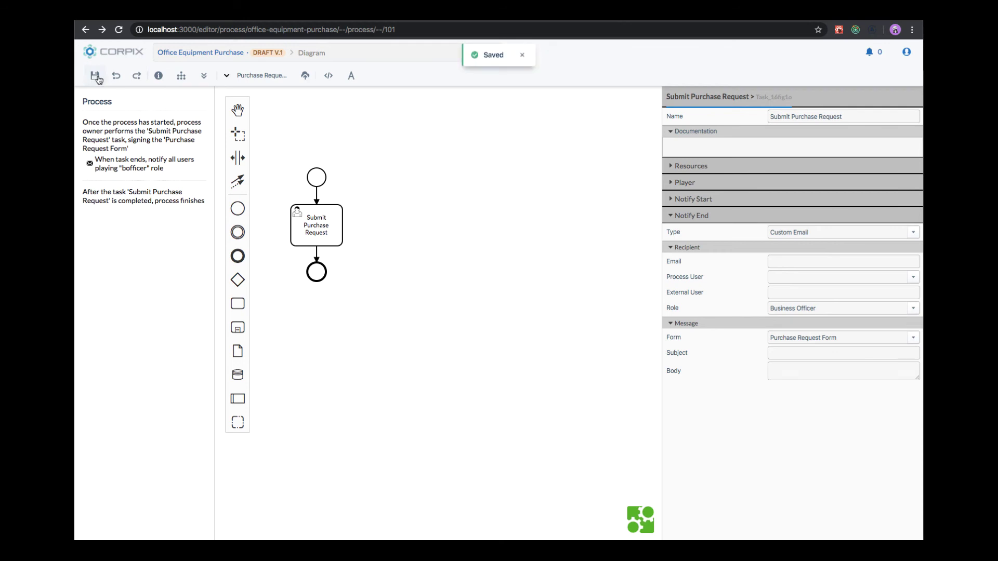
Open the process info page and review its Information and Versions sections.
left_click(158, 75)
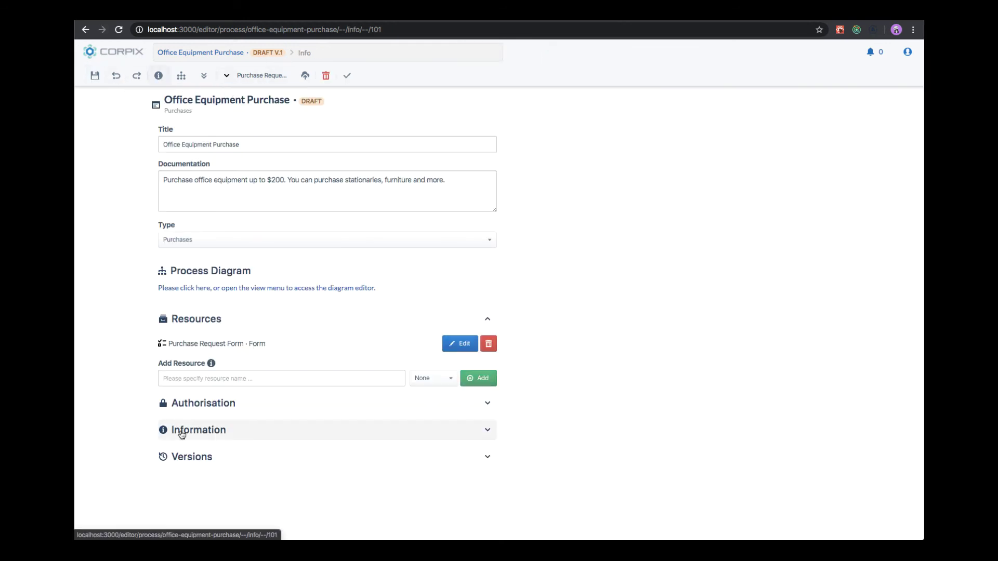
left_click(206, 437)
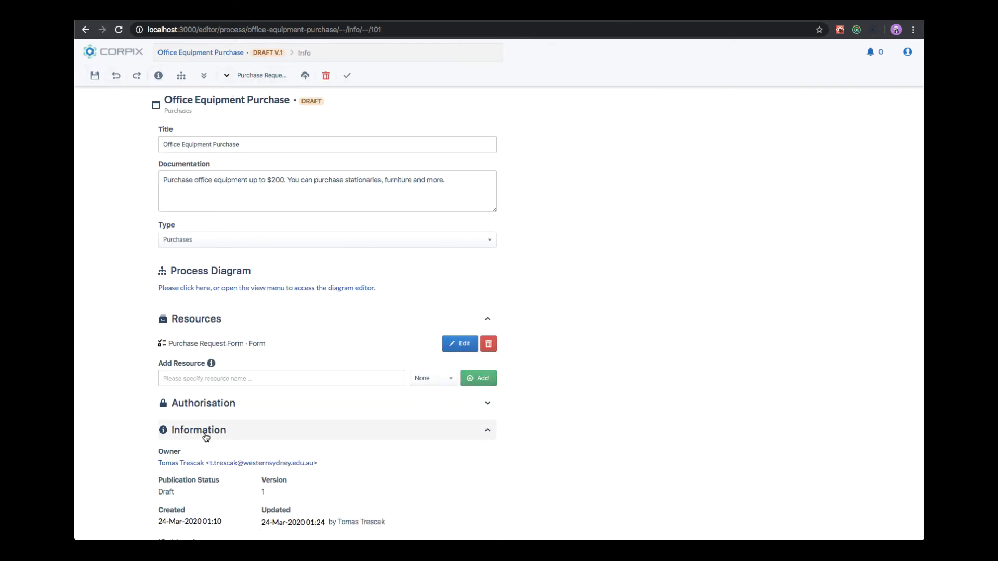
scroll(206, 436, "down", 1)
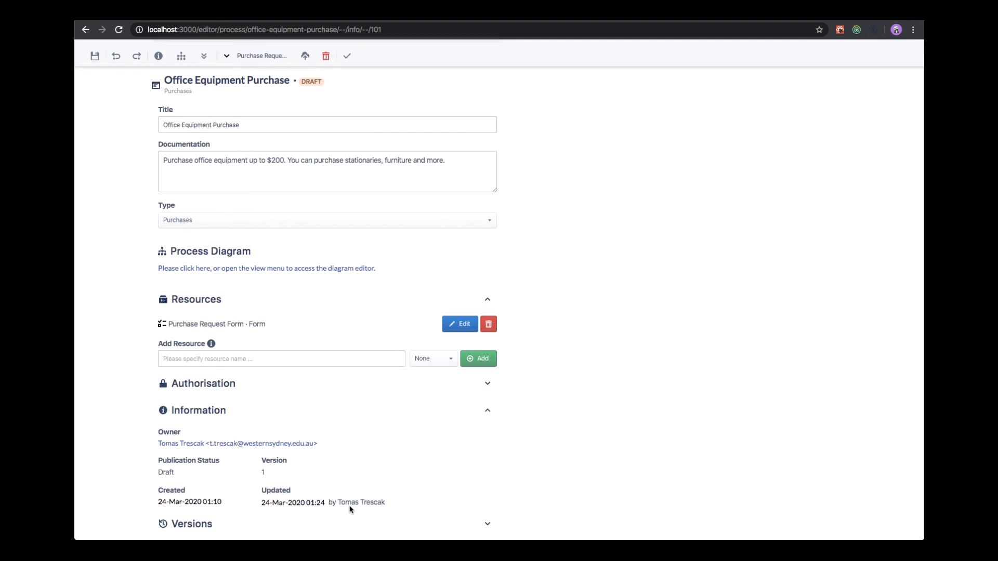
left_click(227, 411)
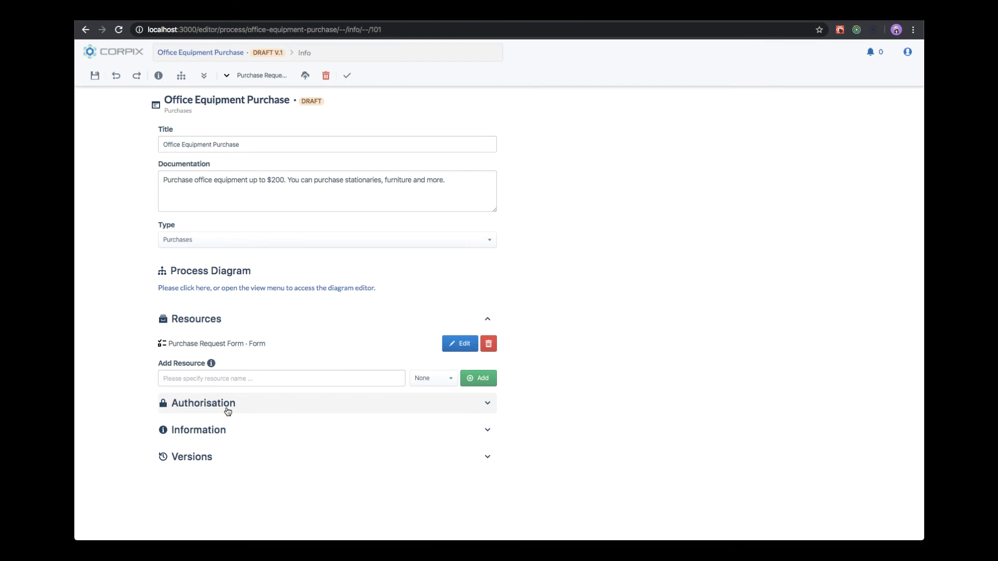
left_click(211, 462)
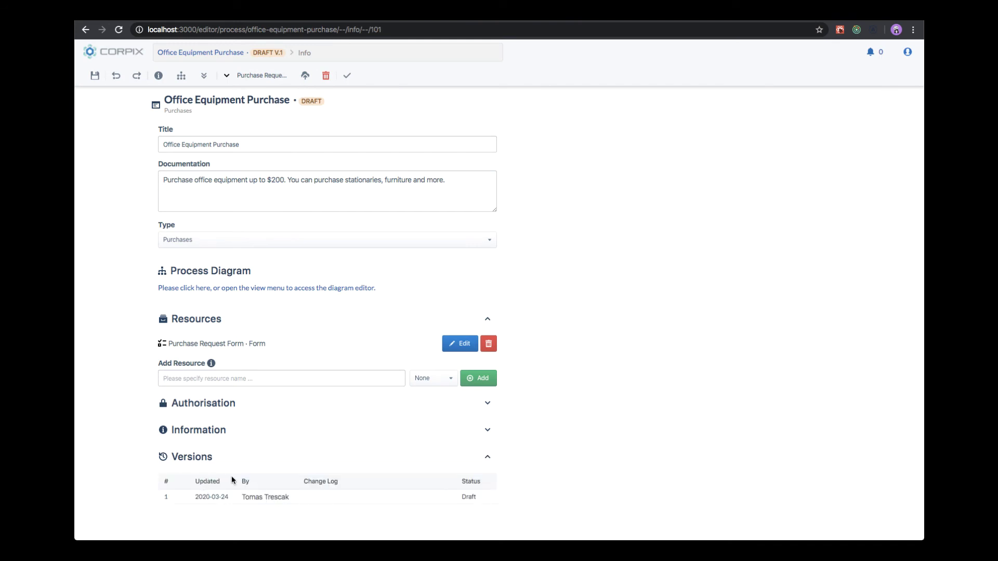
left_click(201, 458)
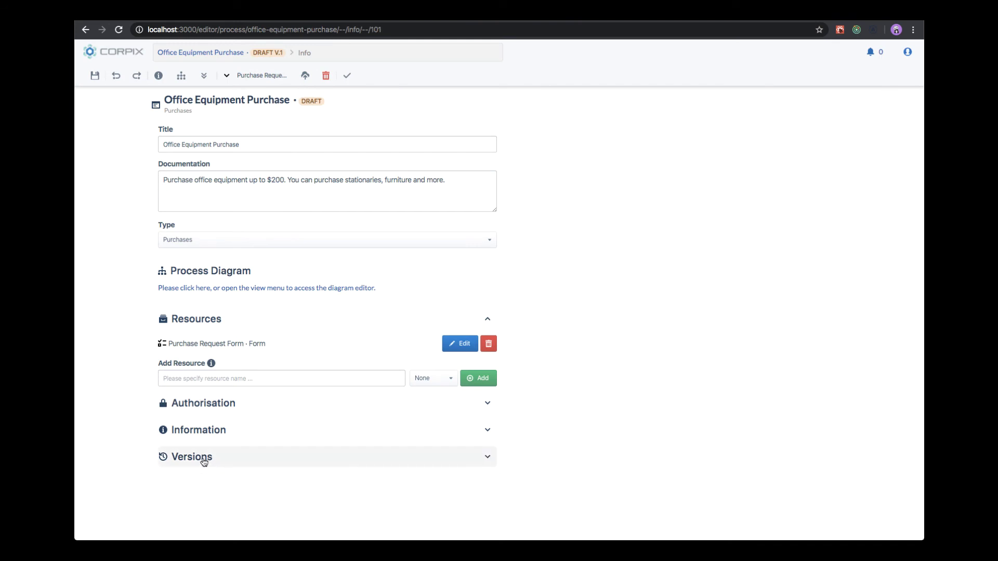
Publish the process with the change log "Initial Version - Simple Submit and Notify".
left_click(305, 76)
left_click(428, 194)
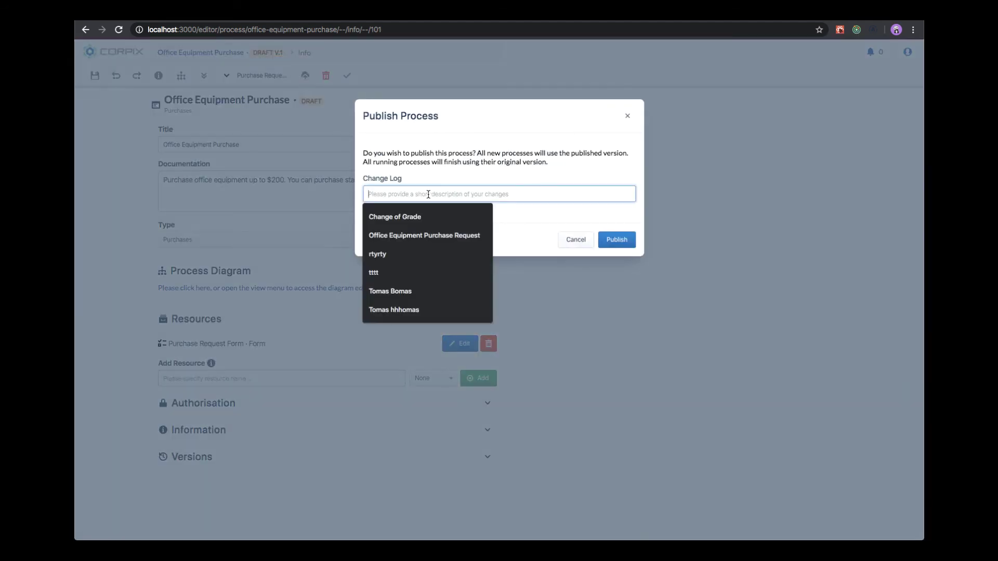
type("Initial Version - Simple S")
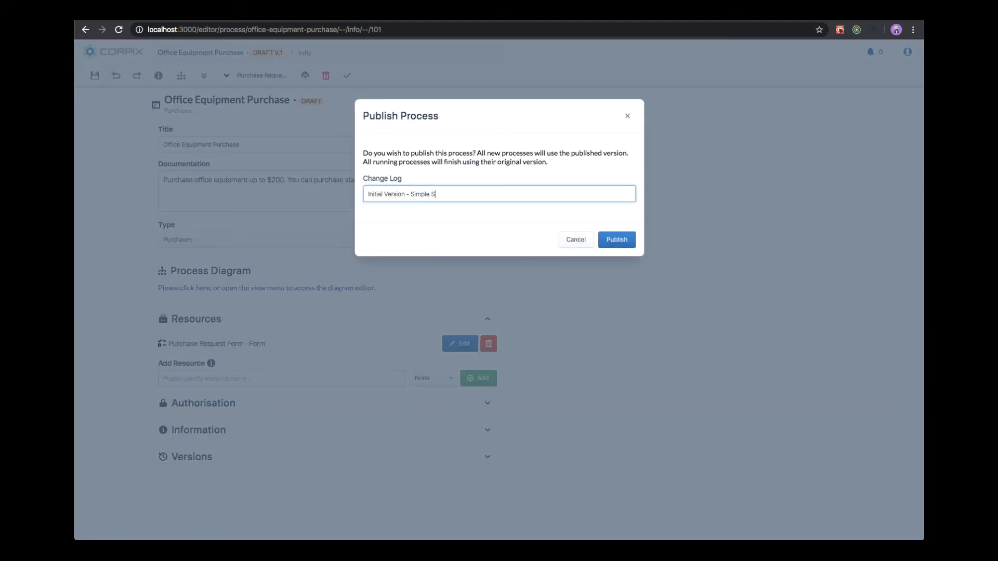
type("umit and Notify")
left_click(439, 194)
type("b")
left_click(610, 243)
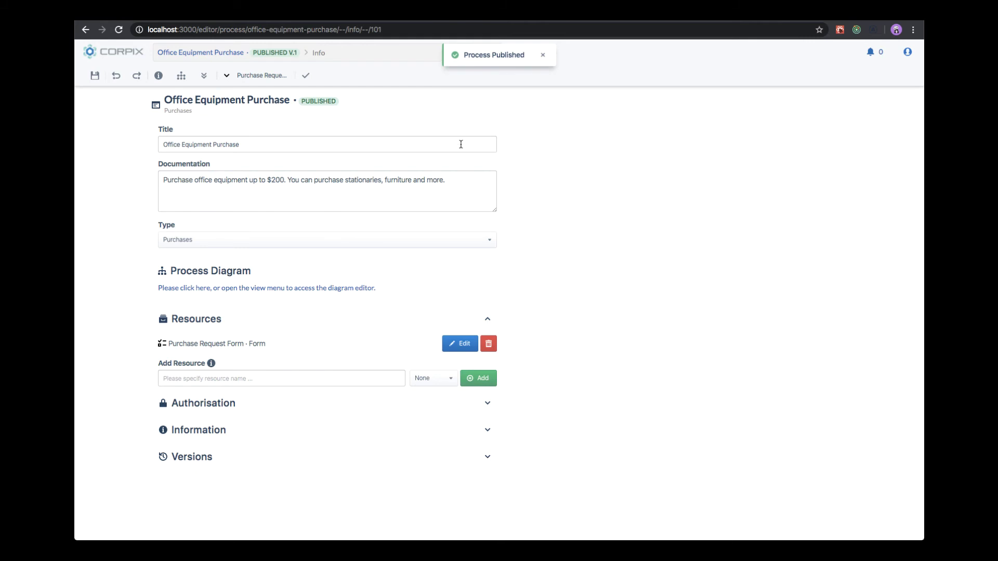
Open the CORPIX home page in a new browser tab and start the Office Equipment Purchase process.
right_click(115, 52)
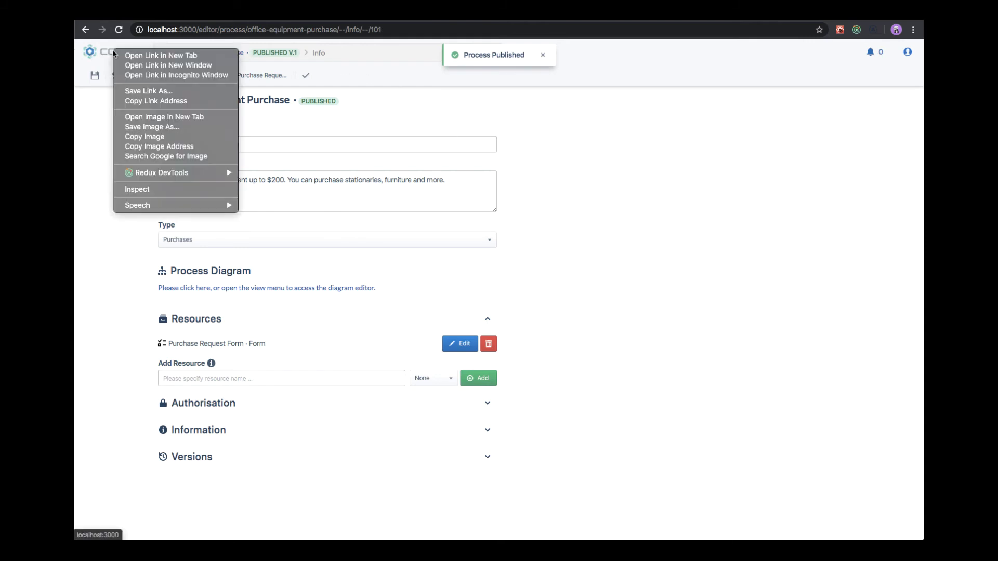
left_click(145, 55)
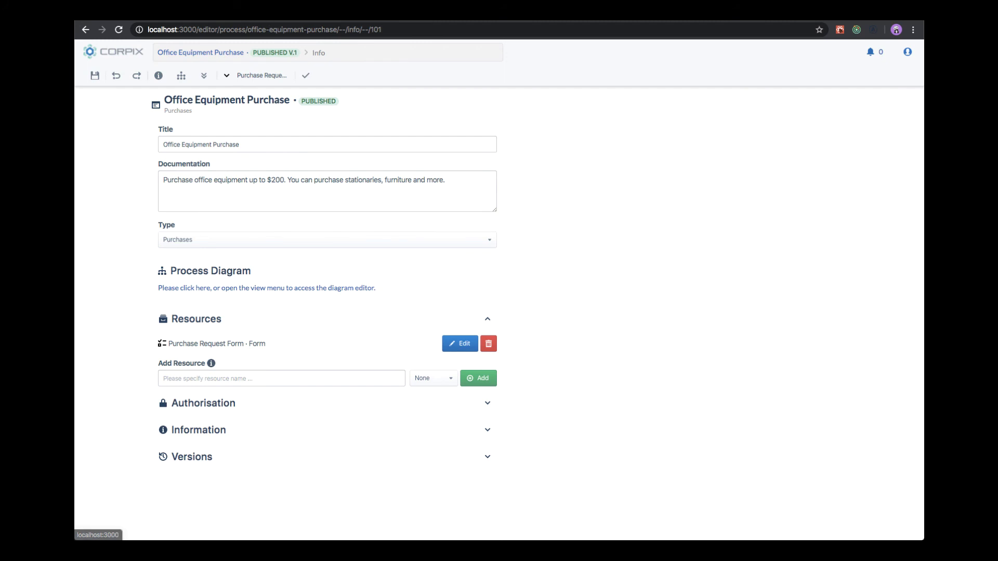
key("ctrl+Tab")
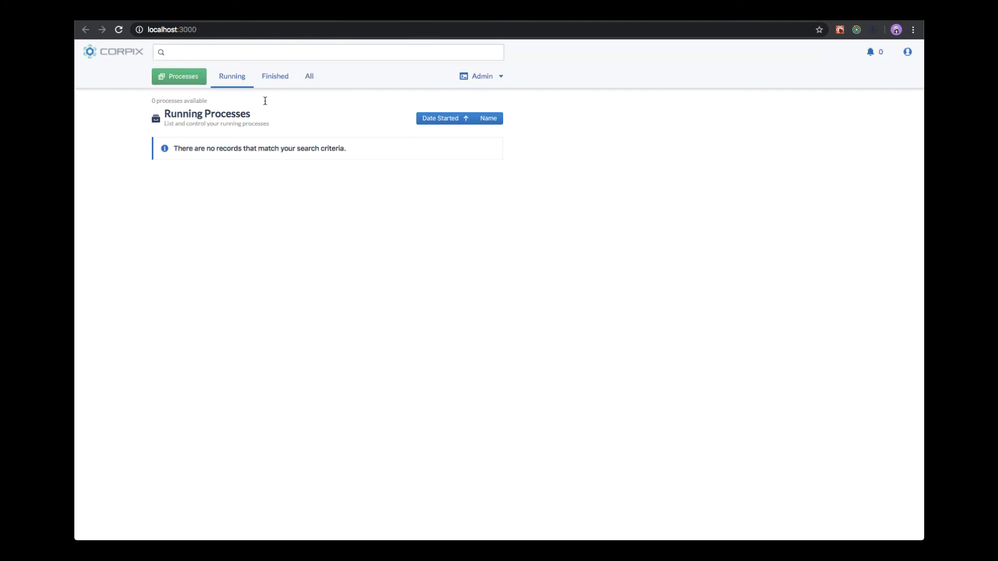
left_click(186, 79)
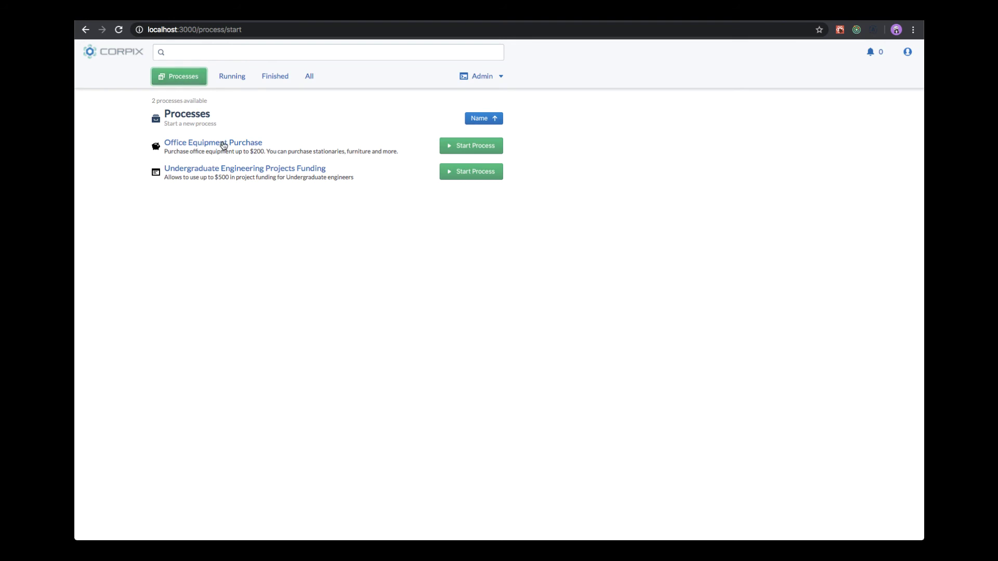
left_click_drag(164, 150, 276, 159)
left_click(343, 155)
left_click(453, 148)
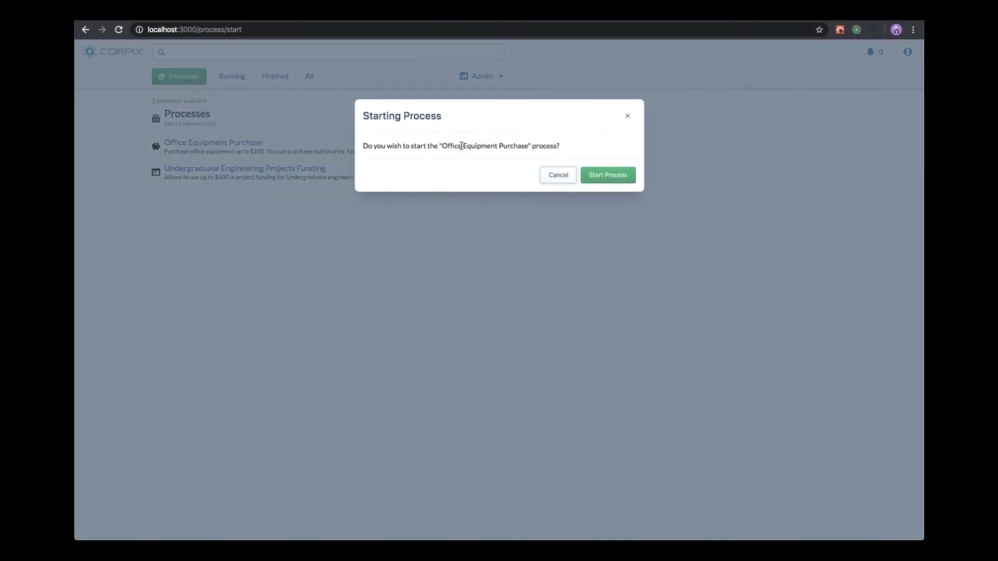
left_click(602, 177)
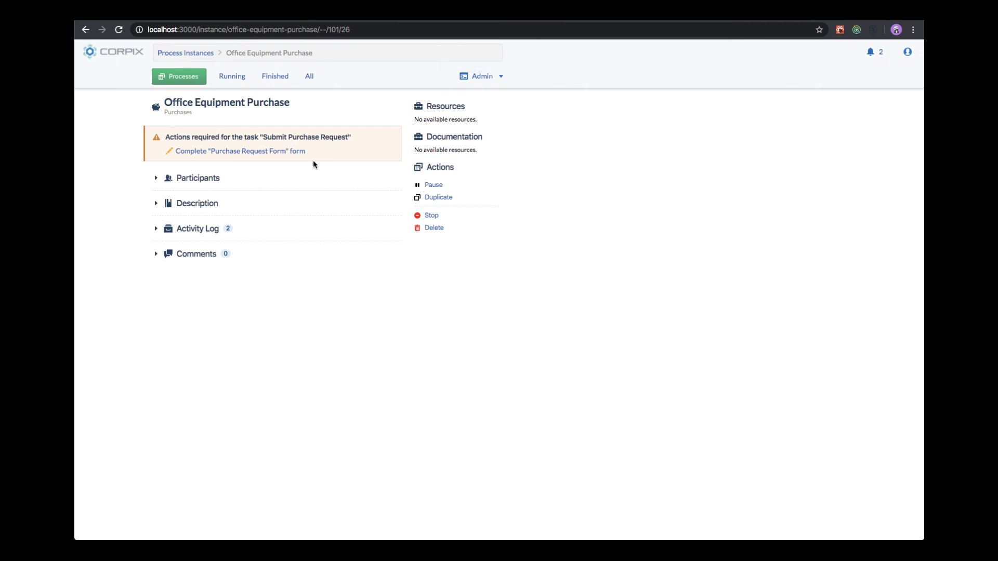
Review the participants and the activity log of the started process instance.
left_click(157, 178)
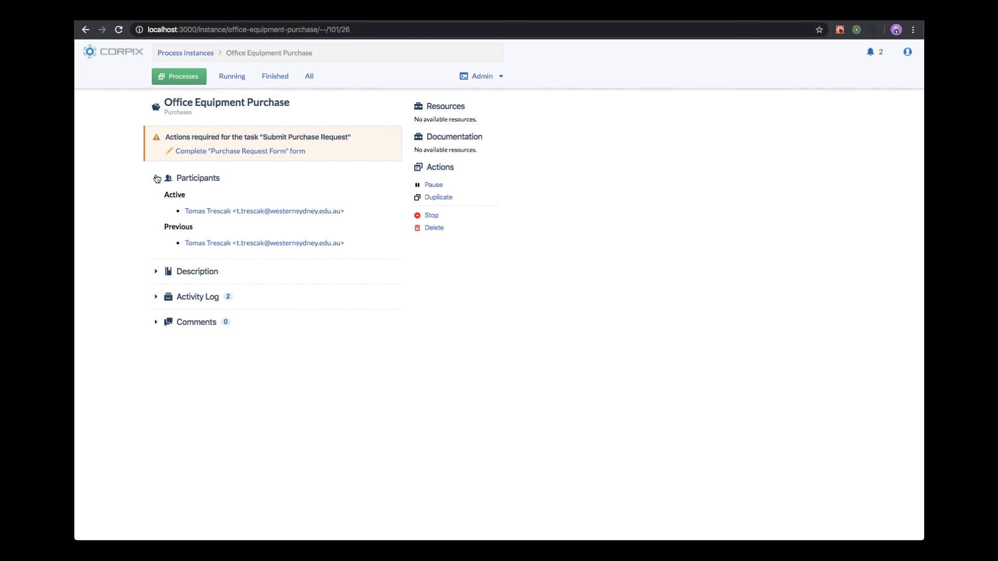
left_click(156, 179)
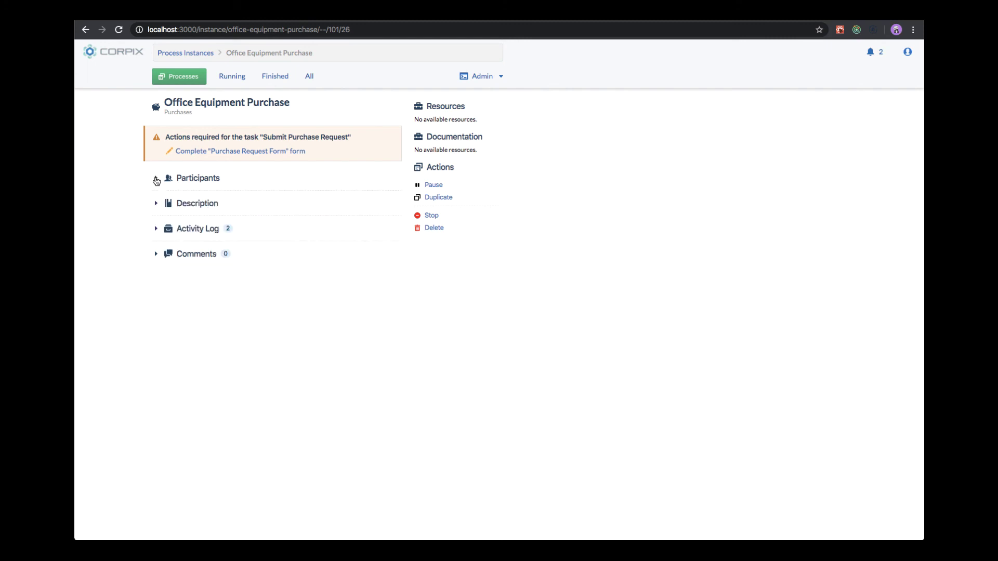
left_click(156, 229)
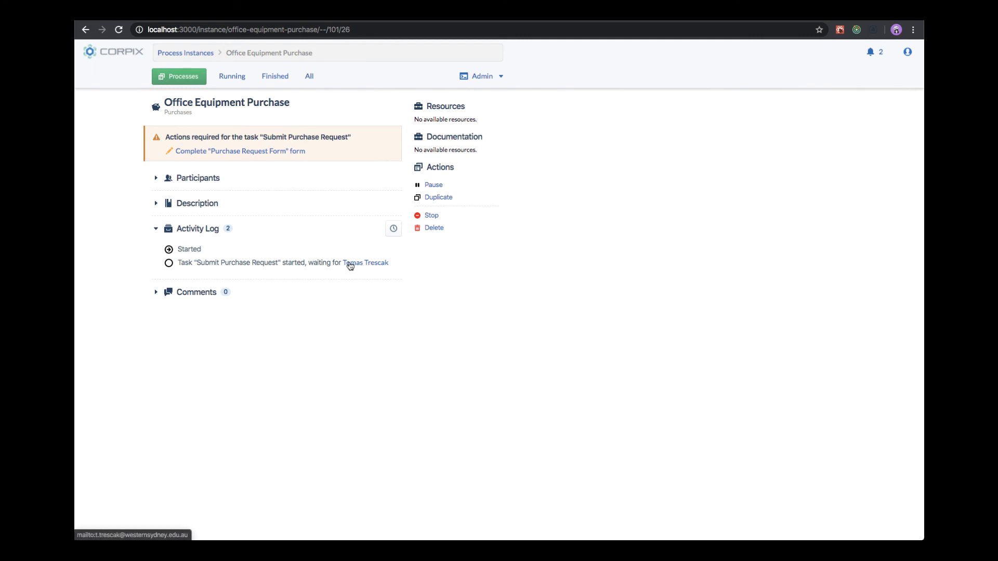
left_click(154, 231)
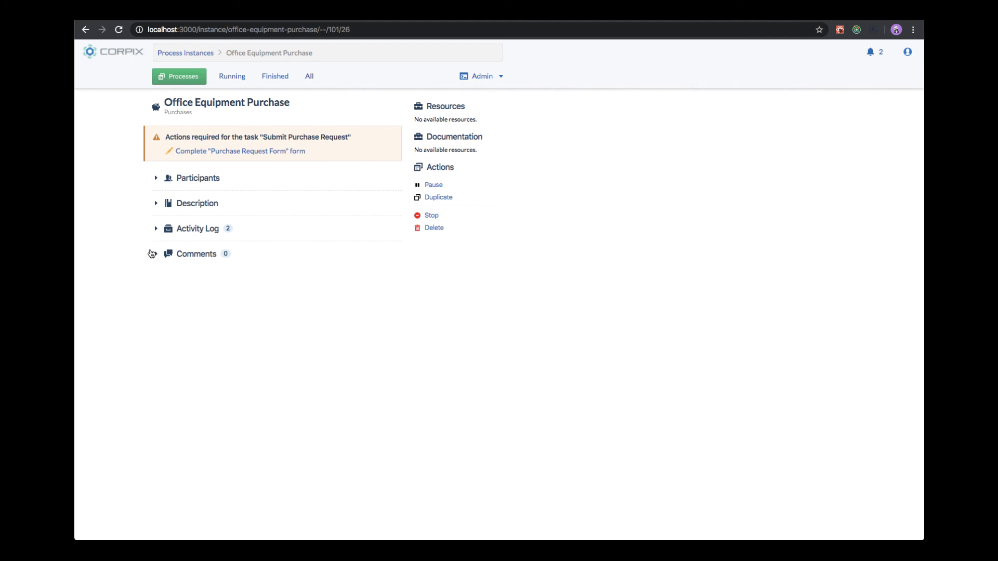
Add the comment "I hope that you will approve this!" to the process instance.
left_click(155, 253)
left_click(196, 289)
type("I hope that you will")
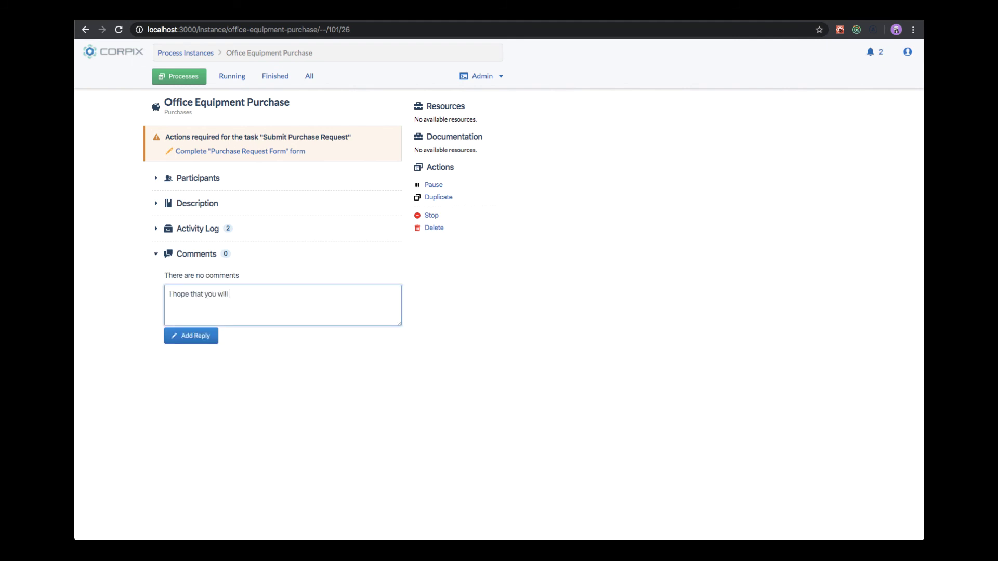
type(" aprove this!")
left_click_drag(230, 293, 267, 294)
type("approve this")
left_click(175, 339)
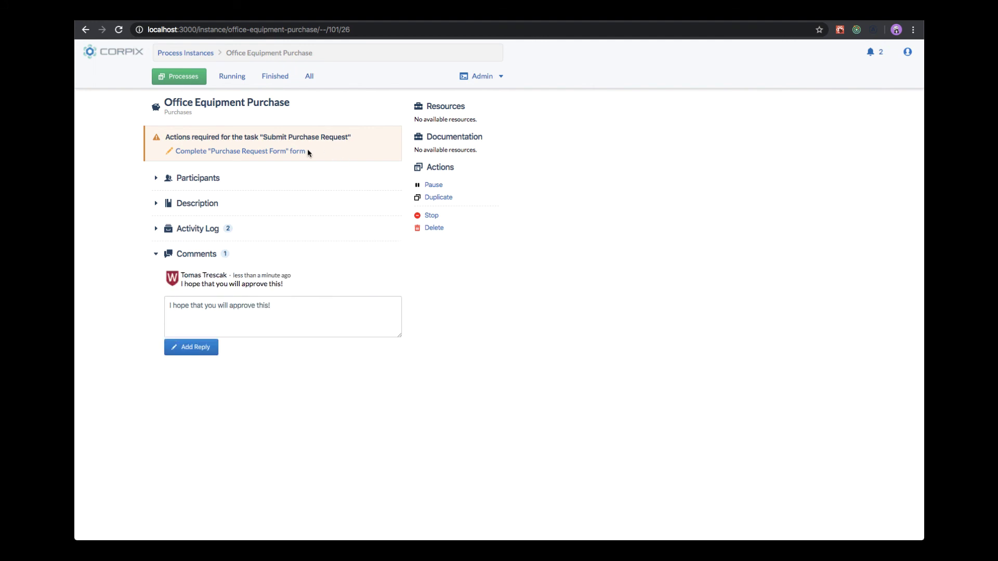
Fill in the Purchase Request Form with "I need a chair for my back pain" and a total of 700, and try to sign it.
left_click(289, 151)
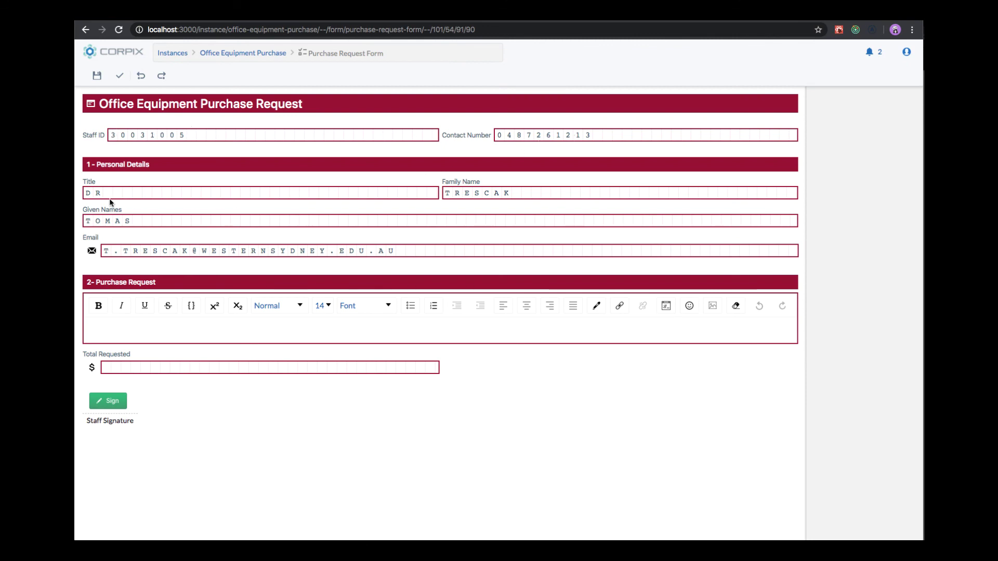
left_click(174, 328)
type("I need a chair for my back pain")
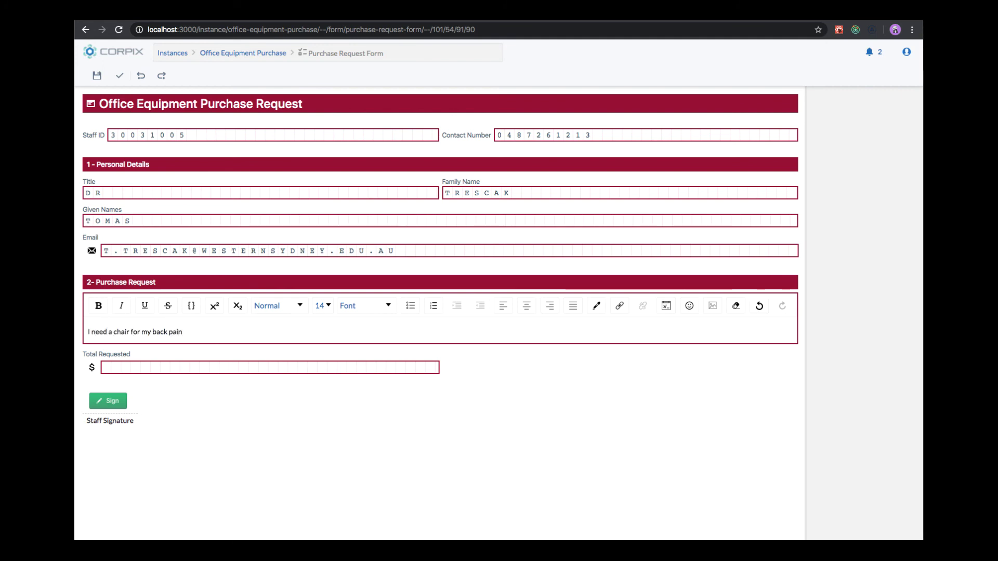
left_click(152, 366)
type("700")
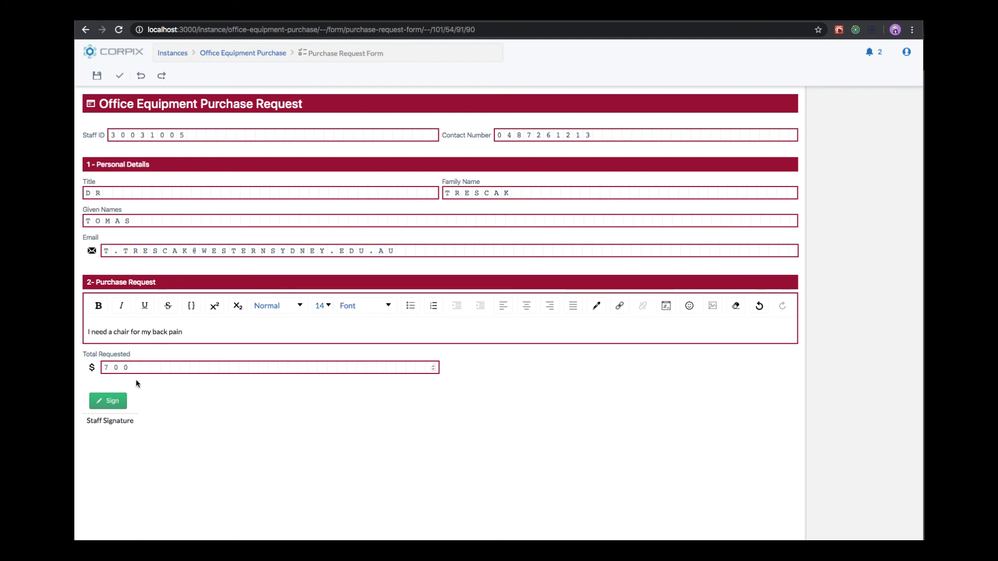
left_click(108, 402)
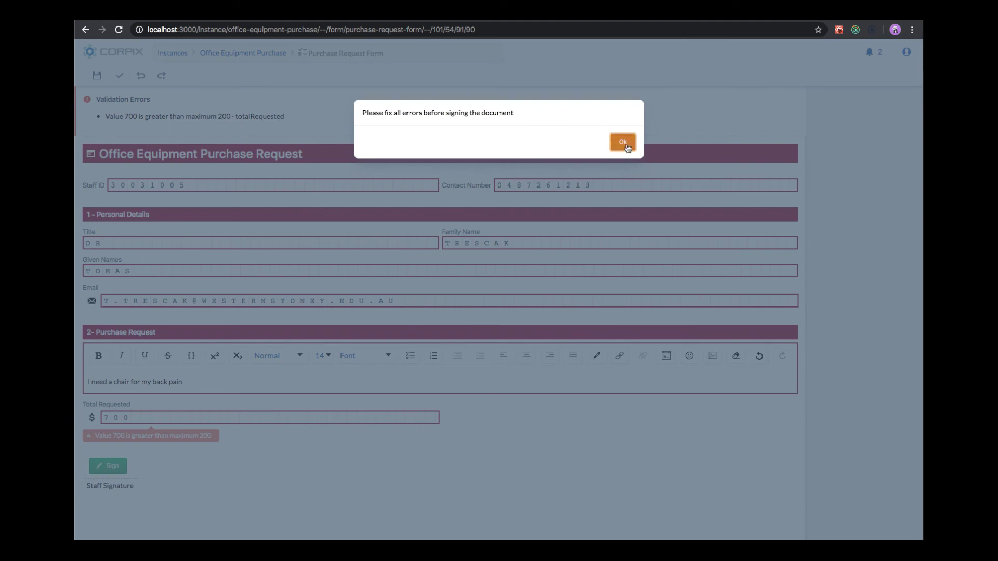
left_click(623, 142)
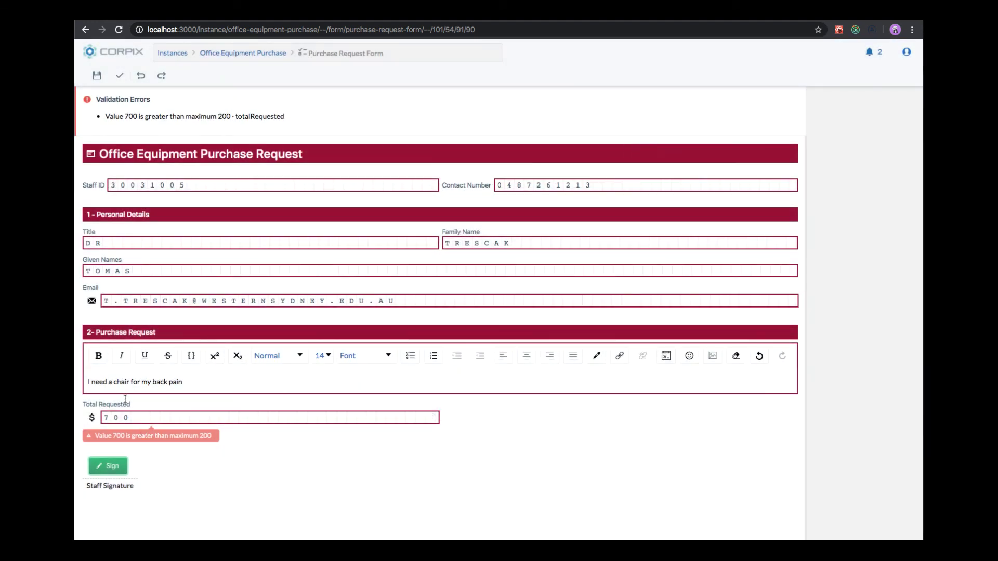
Change the requested item from chair to "foot rest" and set Total Requested to 150.
double_click(122, 382)
type("foot")
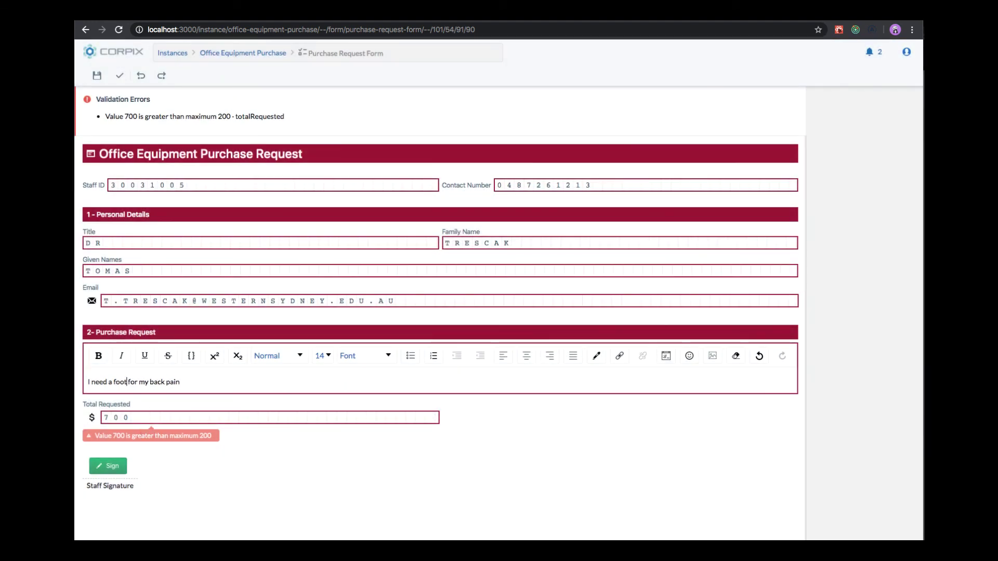
type(" rest")
double_click(134, 417)
type("150")
Sign the Purchase Request Form with the account password and finish the task.
left_click(109, 466)
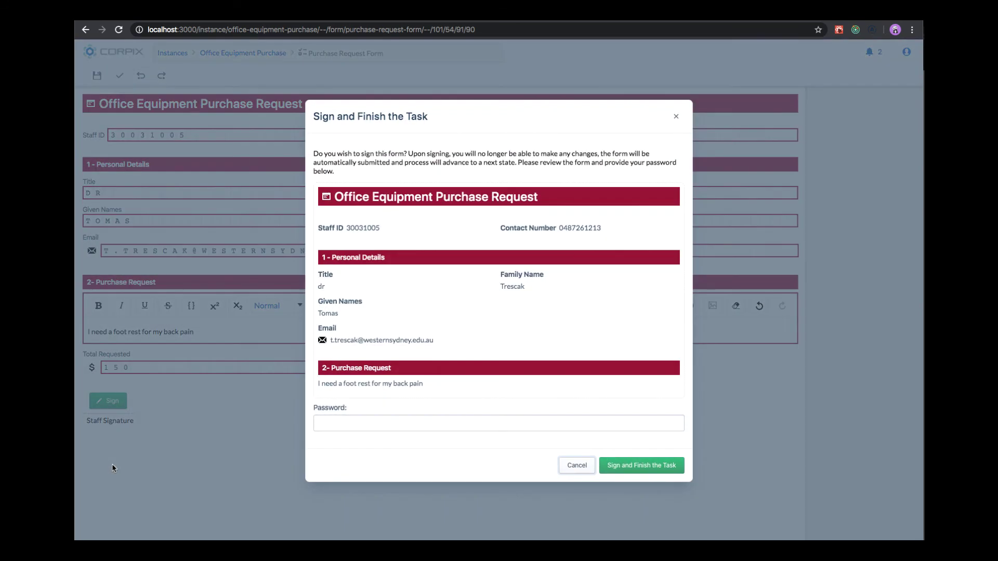
left_click(368, 421)
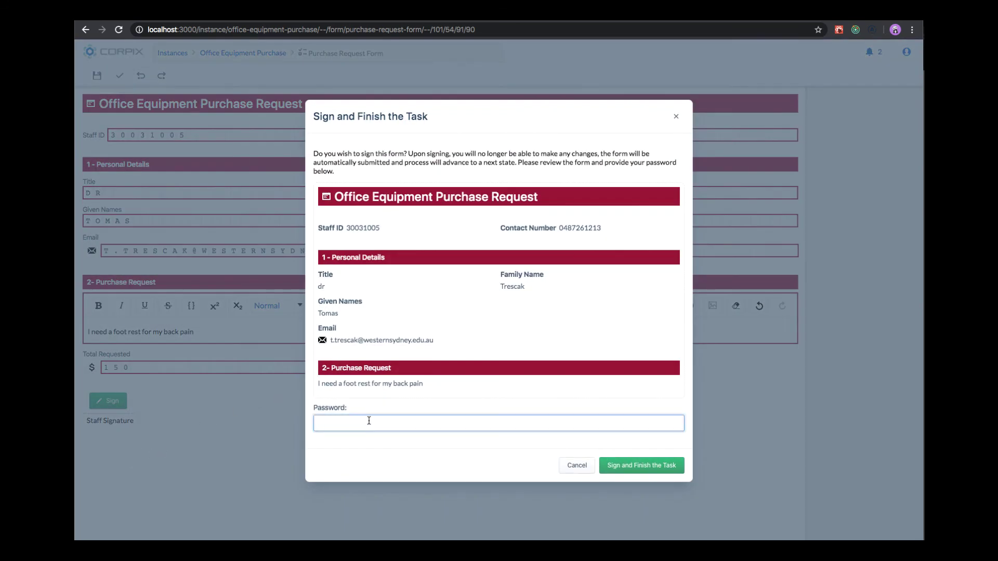
key("ctrl+v")
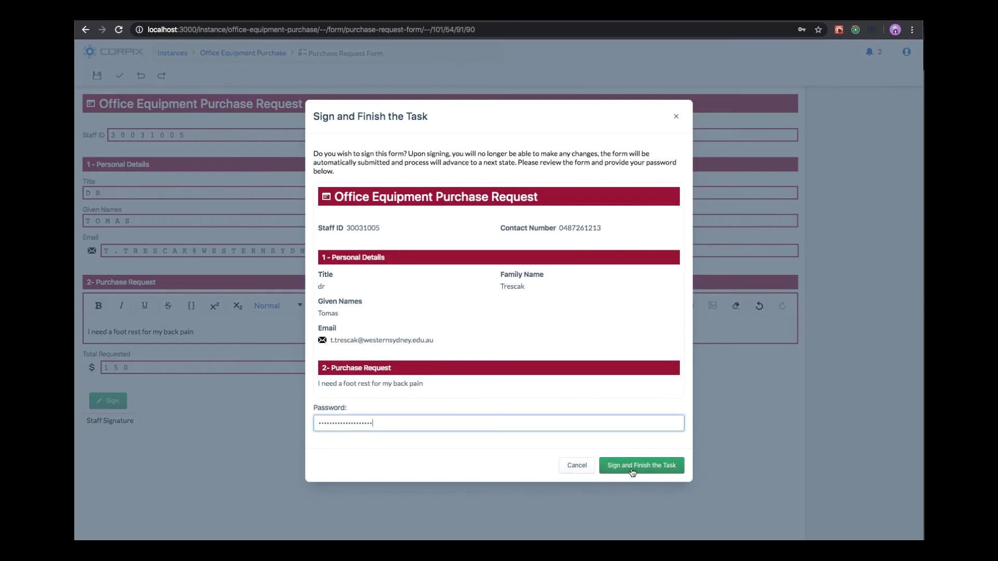
left_click(631, 467)
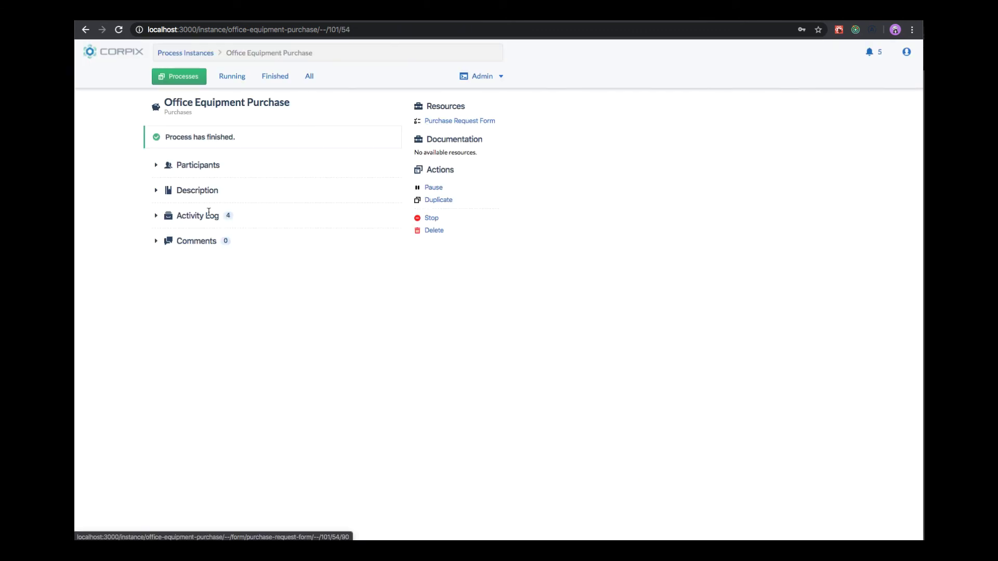
Review the signed Purchase Request Form and the activity log of the finished process.
left_click(483, 122)
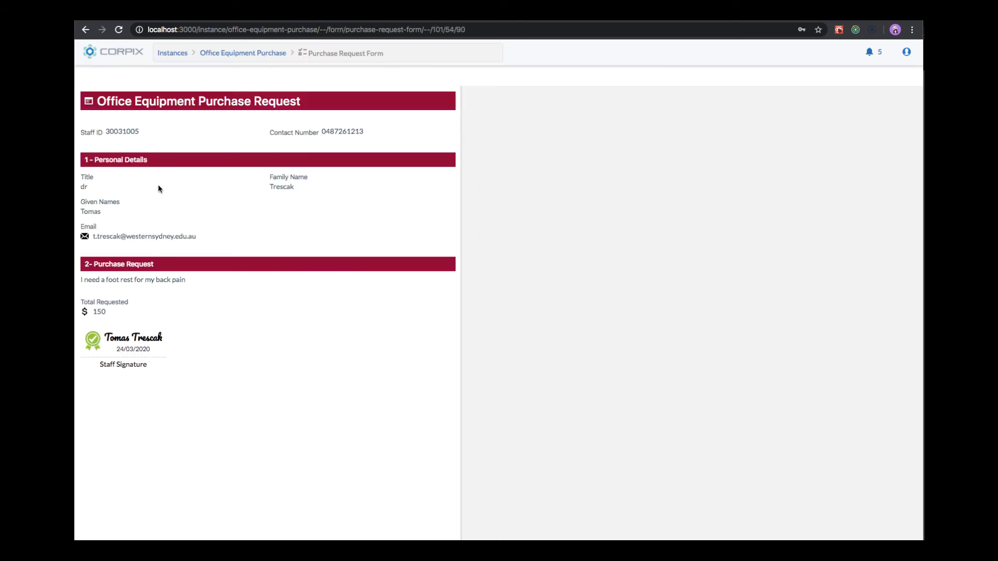
left_click(86, 30)
left_click(156, 216)
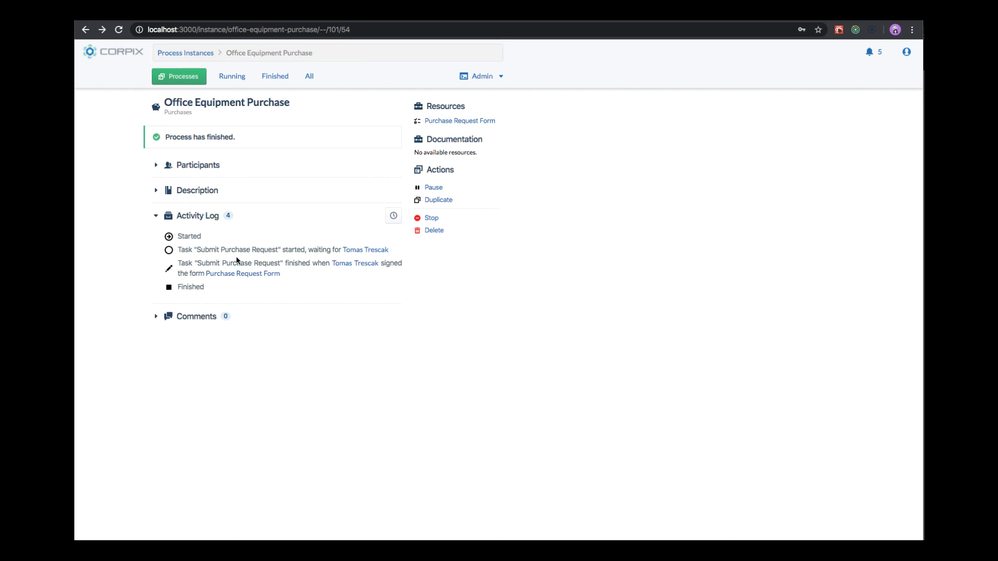
left_click(156, 216)
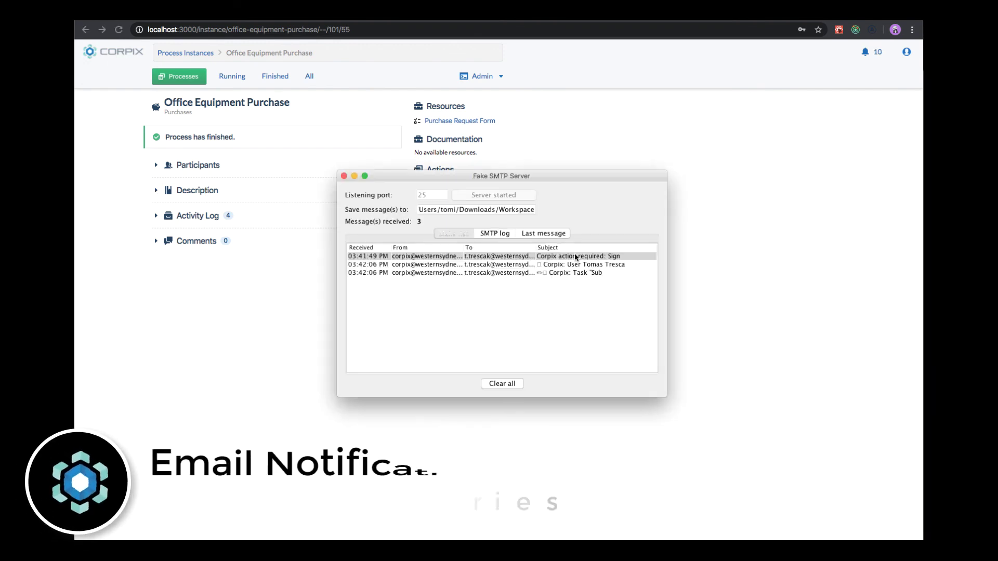
Read the three notification emails received by the Fake SMTP Server, from the sign request to the task-finished message.
double_click(576, 257)
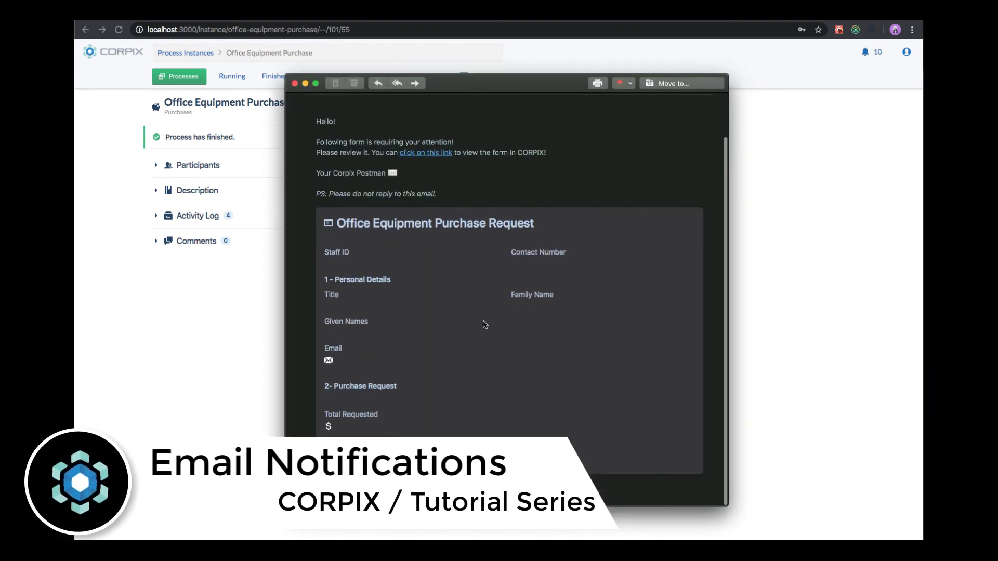
scroll(483, 323, "up", 2)
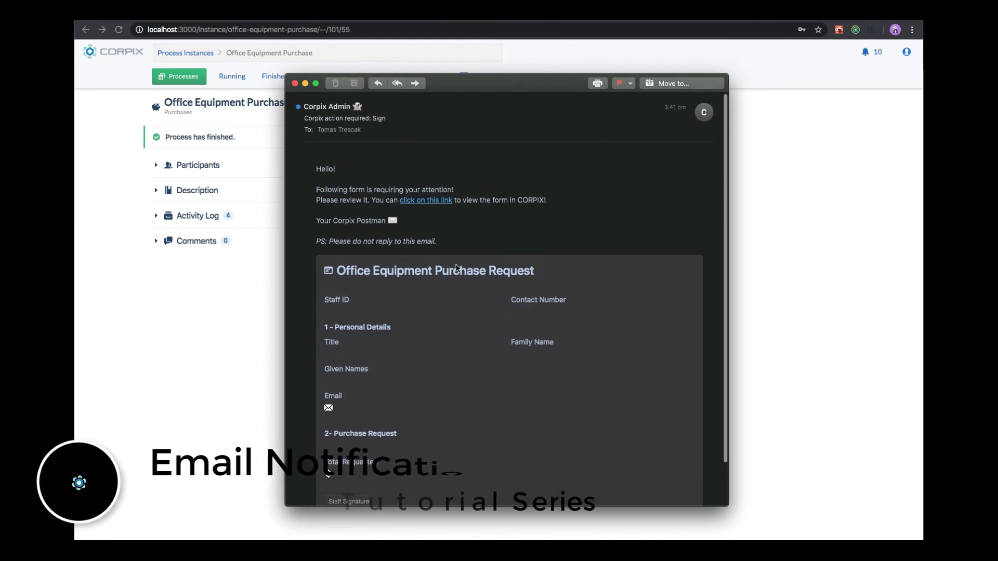
left_click(294, 84)
double_click(567, 266)
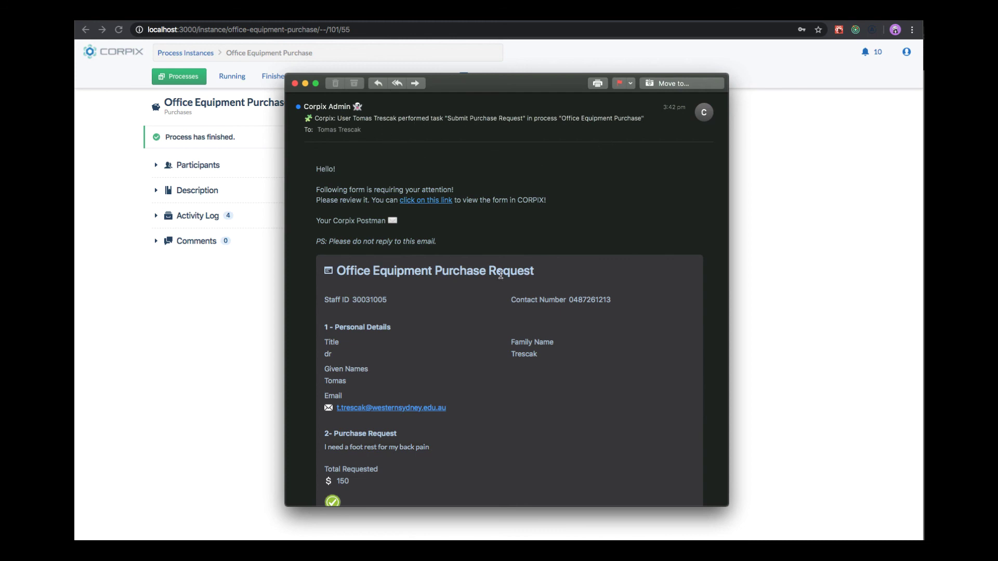
scroll(500, 274, "down", 3)
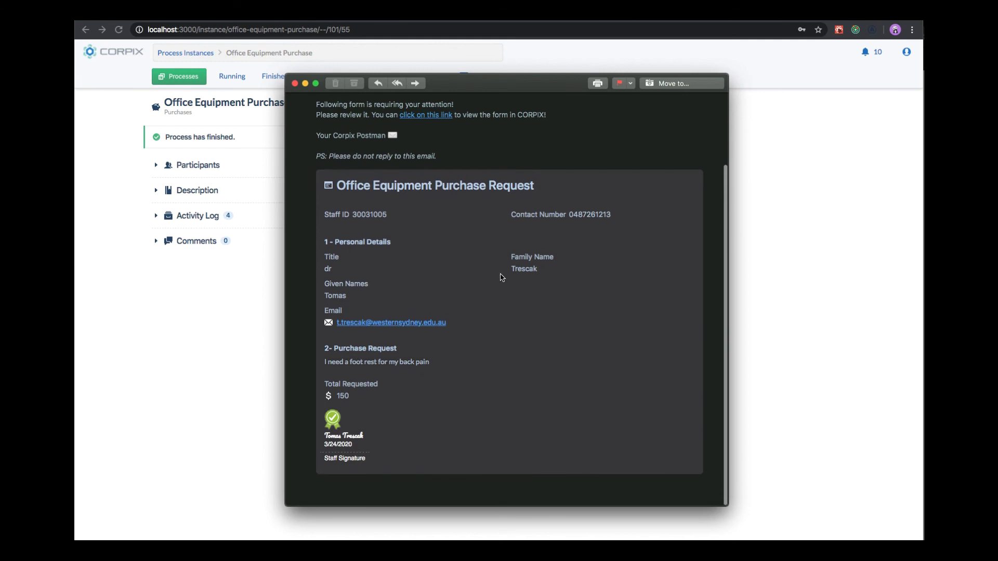
left_click(295, 84)
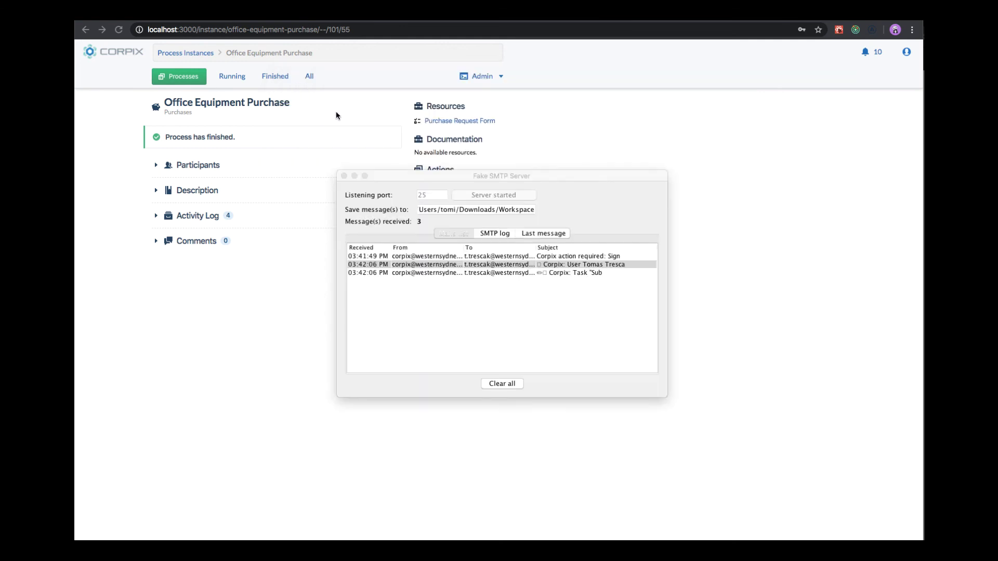
double_click(583, 273)
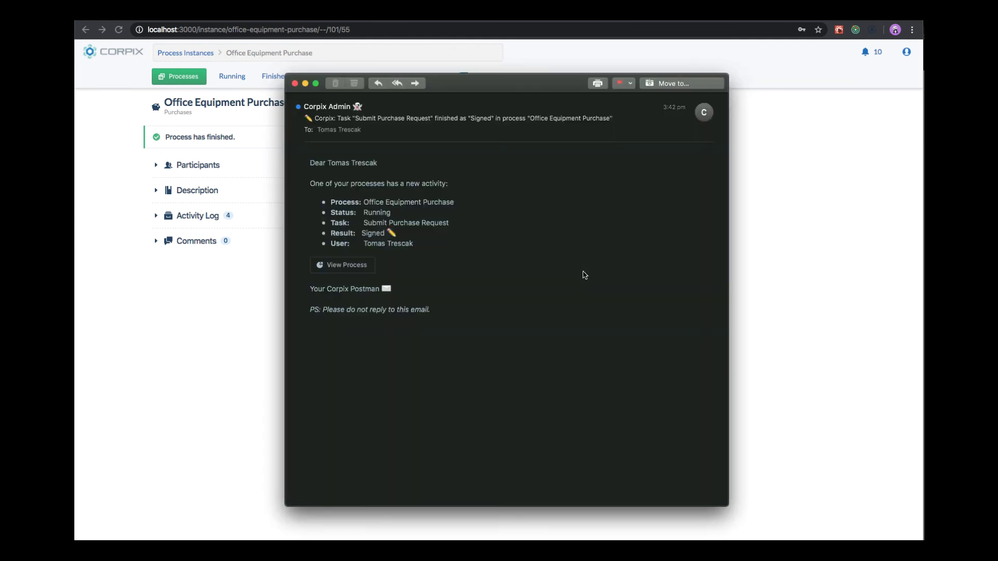